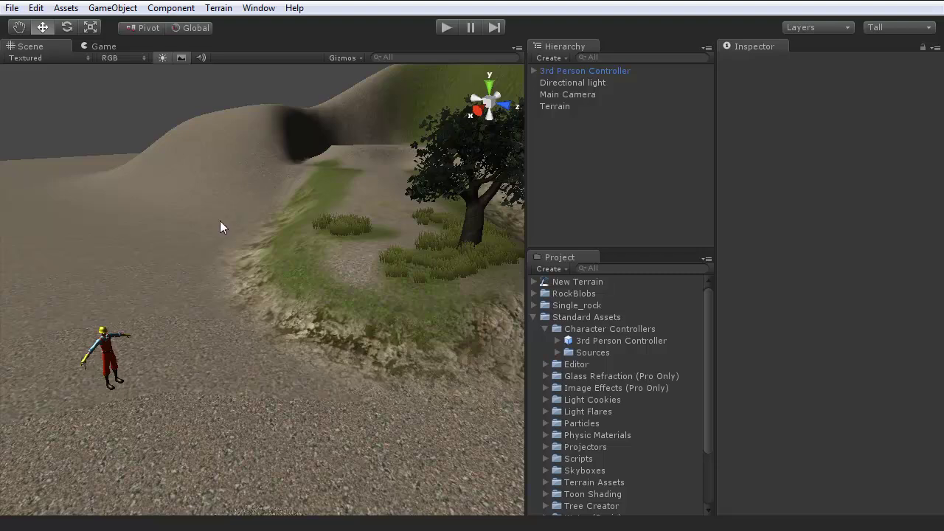
Step: Run the scene in play mode and walk the third-person character up the grassy mound and past the tree, ending the playtest
{"action": "left_click_drag", "start_coordinate": [220, 223], "coordinate": [815, 196], "text": "alt"}
{"action": "right_click_drag", "start_coordinate": [814, 196], "coordinate": [413, 218]}
{"action": "key", "text": "w"}
{"action": "key", "text": "s"}
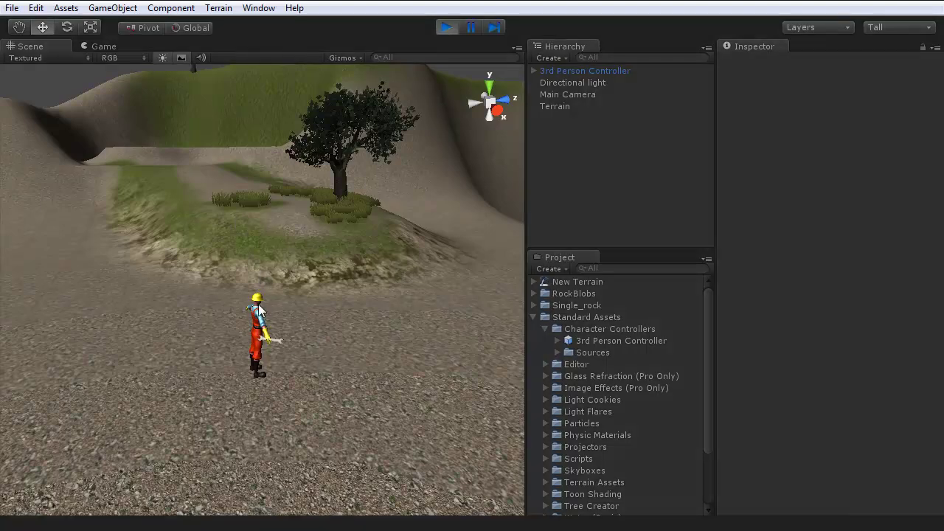
{"action": "key", "text": "a"}
{"action": "key", "text": "d"}
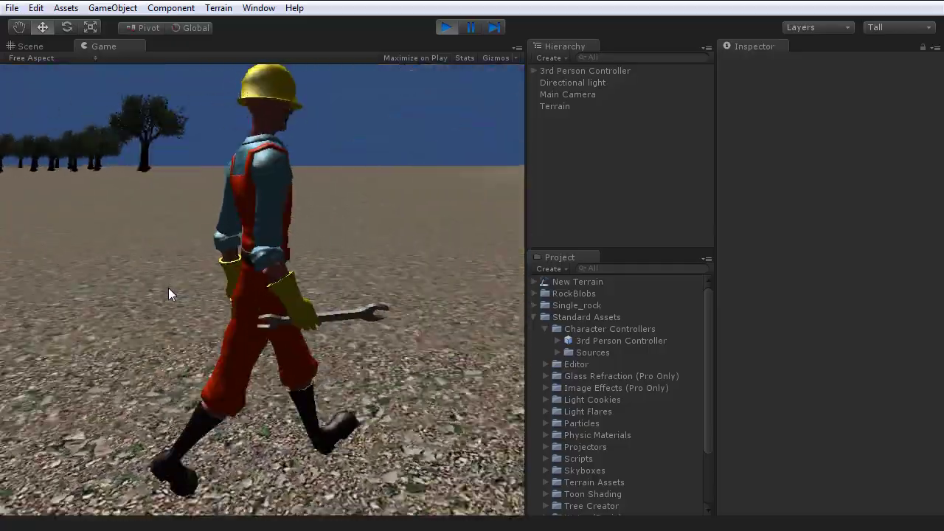
{"action": "key", "text": "w"}
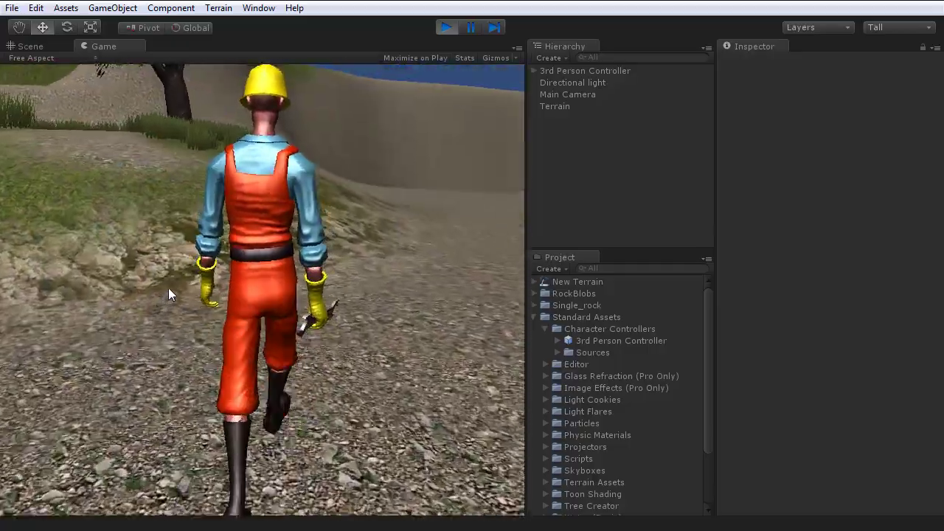
{"action": "key", "text": "a"}
{"action": "key", "text": "d"}
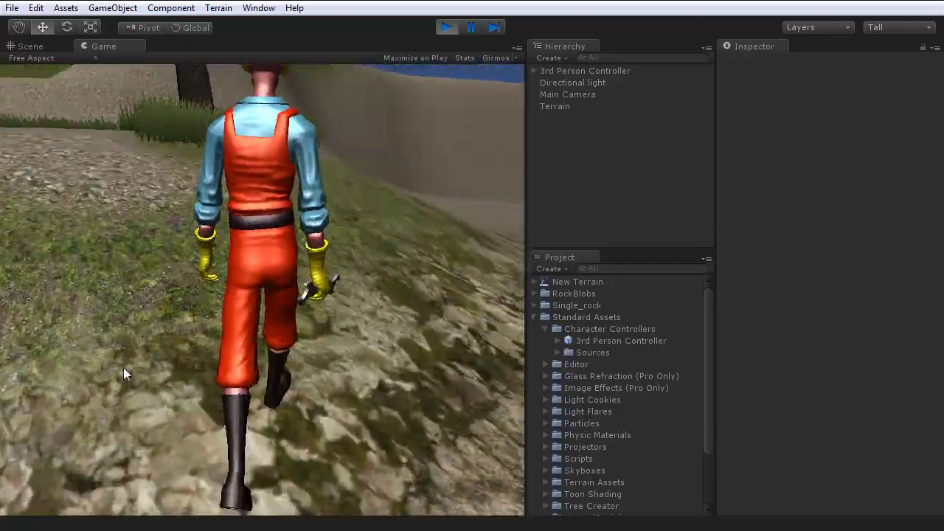
{"action": "key", "text": "a"}
{"action": "key", "text": "d"}
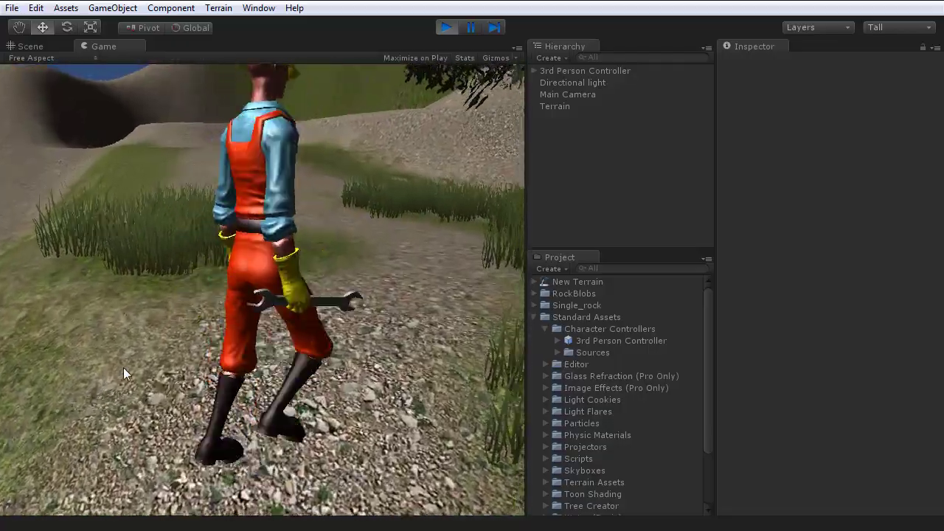
{"action": "key", "text": "a"}
{"action": "key", "text": "d"}
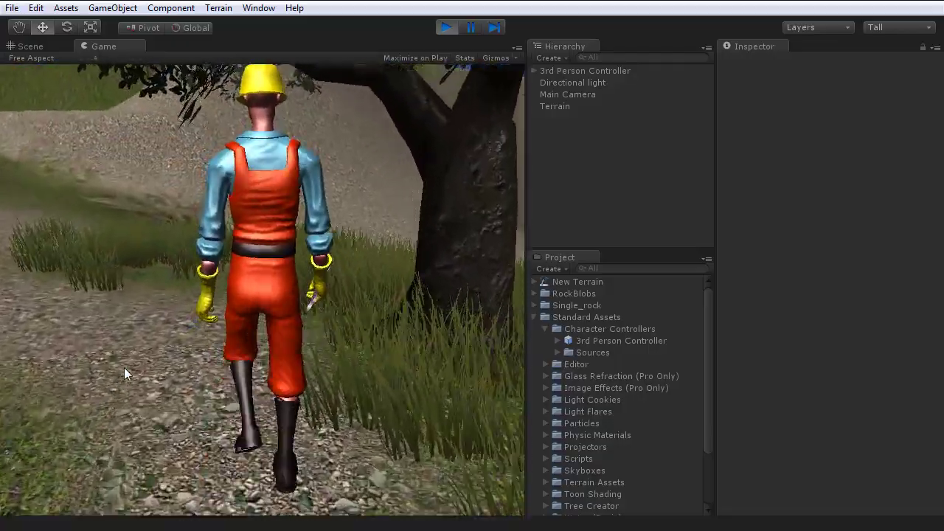
{"action": "key", "text": "d"}
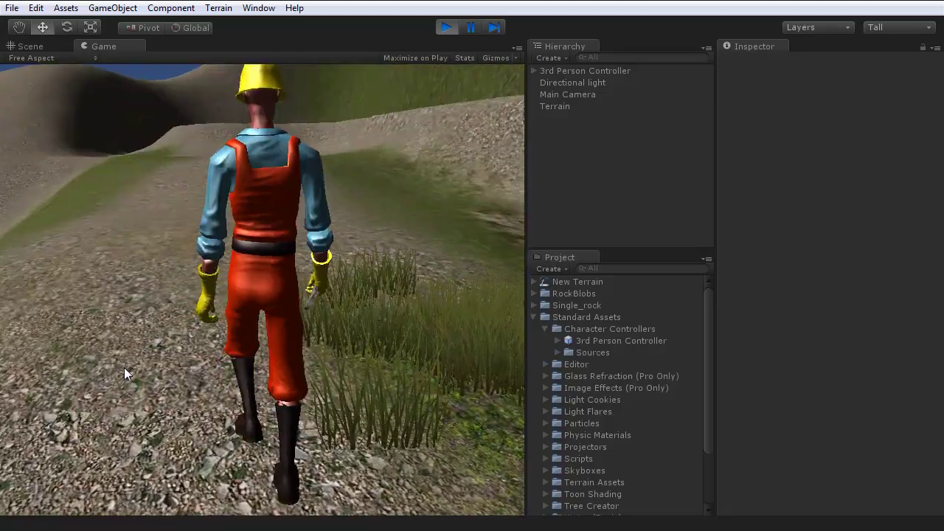
{"action": "key", "text": "s"}
{"action": "left_click", "coordinate": [445, 28]}
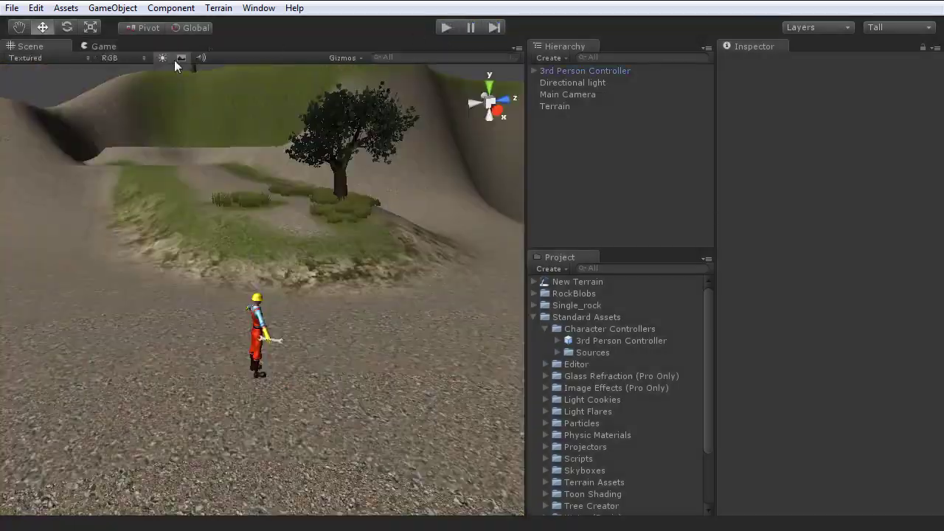
Step: Scale the 3rd Person Controller down uniformly to about 1.55 and return to the Move tool
{"action": "left_click", "coordinate": [263, 316]}
{"action": "left_click", "coordinate": [257, 318]}
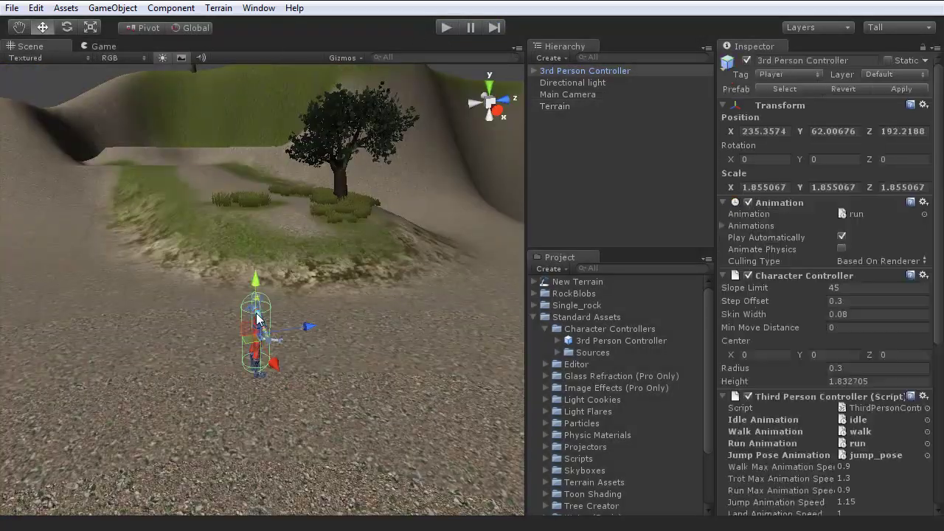
{"action": "left_click", "coordinate": [89, 29]}
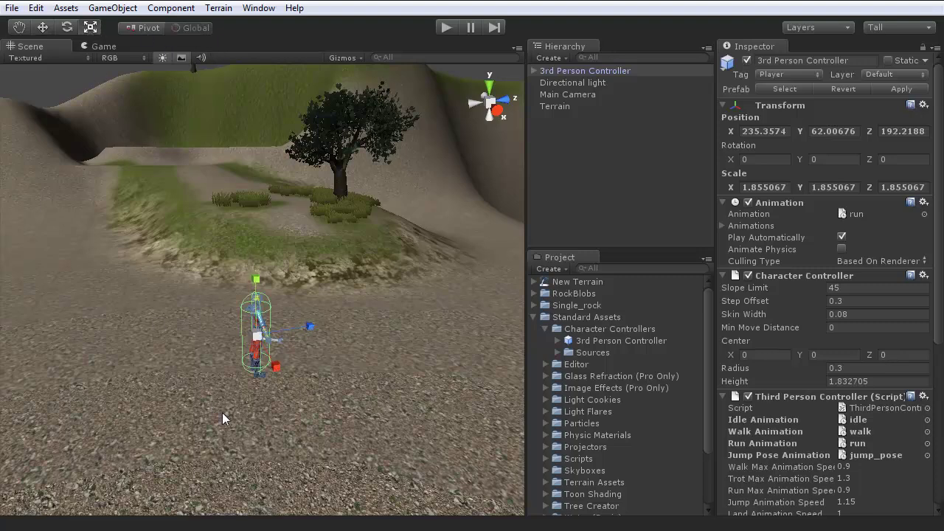
{"action": "left_click_drag", "start_coordinate": [254, 338], "coordinate": [254, 344]}
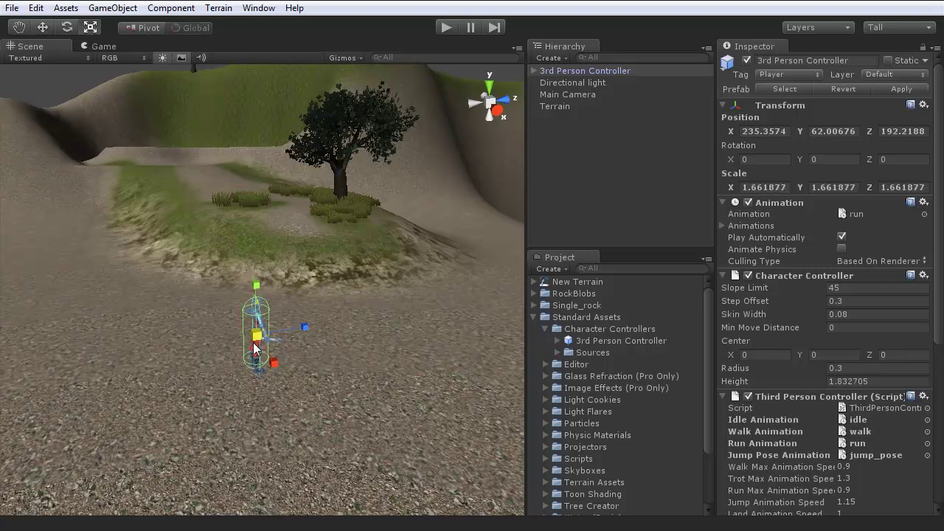
{"action": "left_click", "coordinate": [43, 27]}
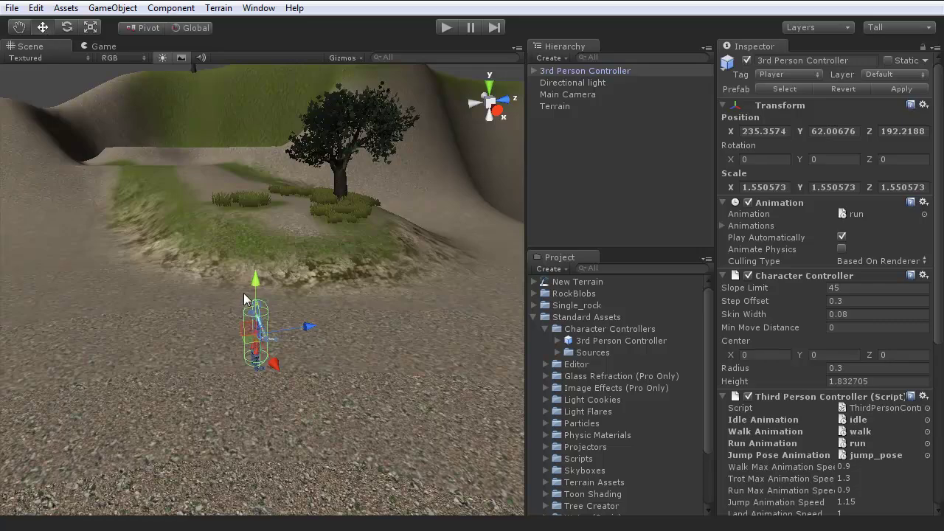
Step: Playtest the resized character by walking it over the mound, around the tree and back through the grass, and stop the game
{"action": "left_click", "coordinate": [445, 28]}
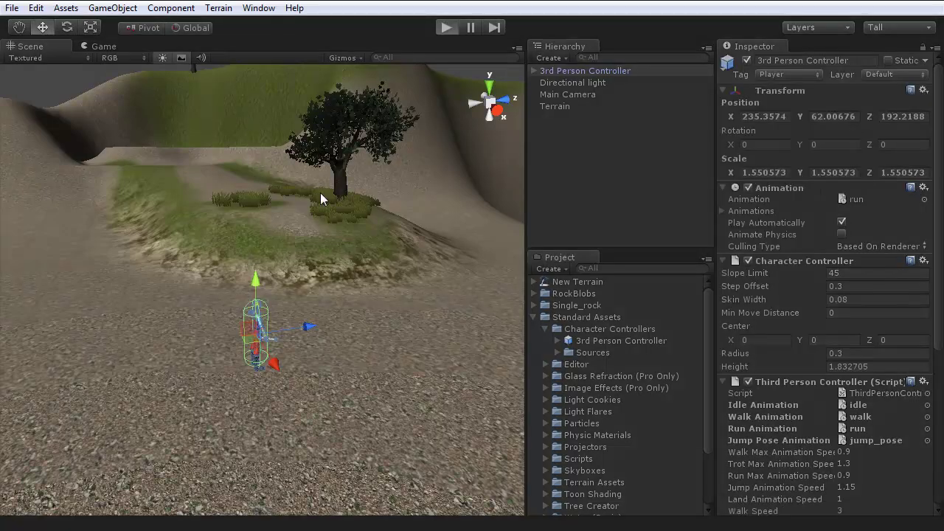
{"action": "key", "text": "a"}
{"action": "key", "text": "w"}
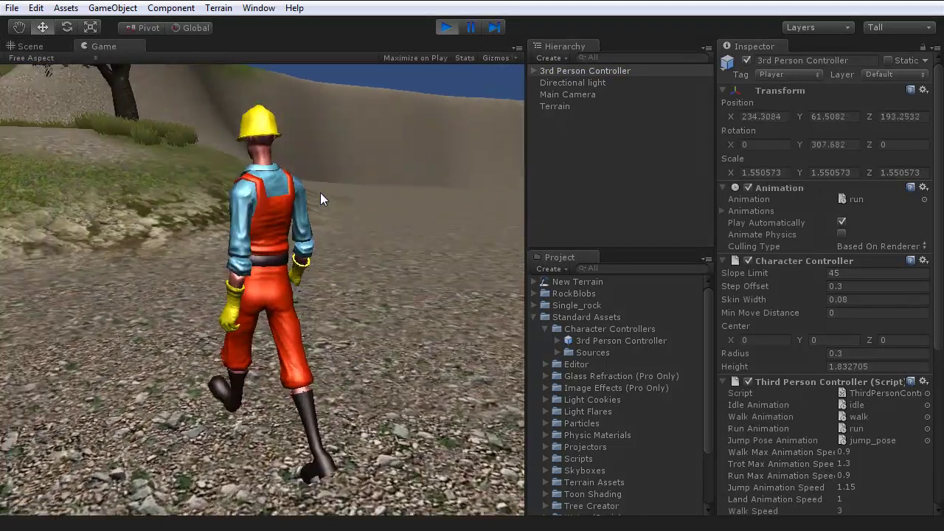
{"action": "key", "text": "a"}
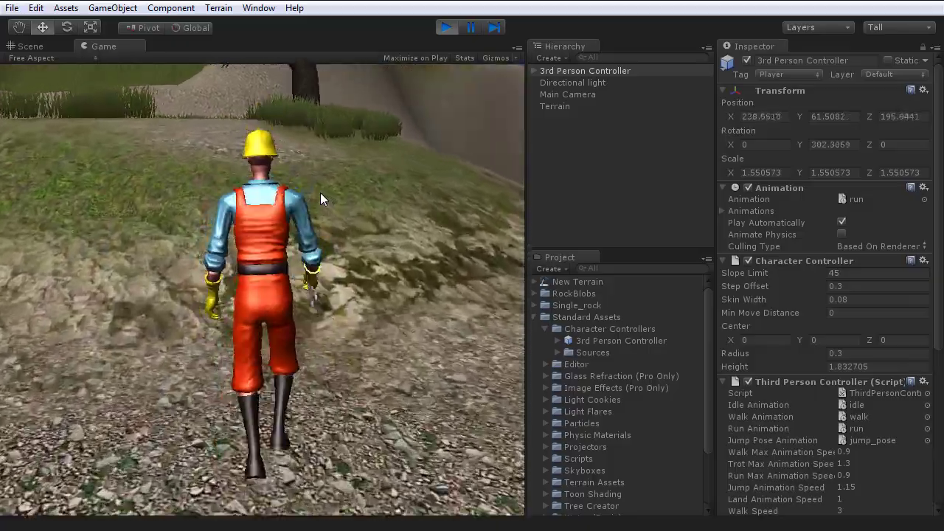
{"action": "key", "text": "a"}
{"action": "key", "text": "d"}
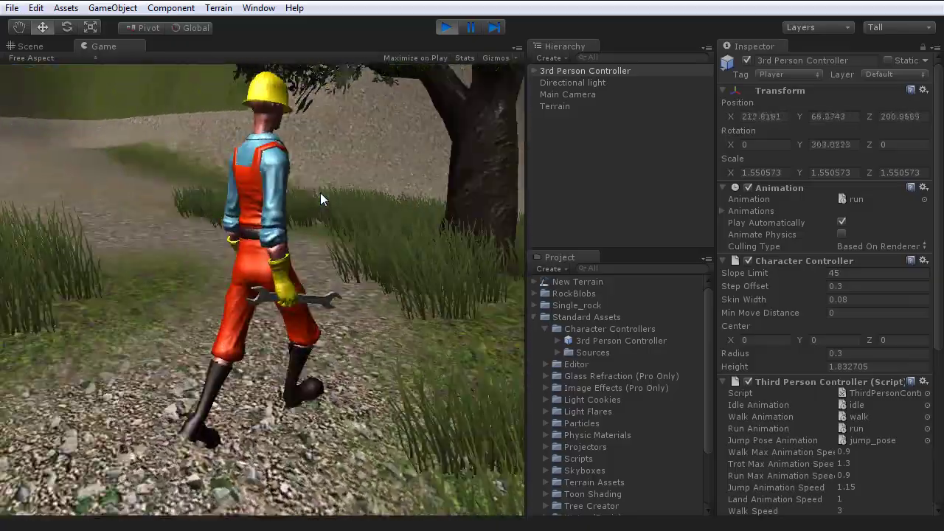
{"action": "key", "text": "a"}
{"action": "key", "text": "d"}
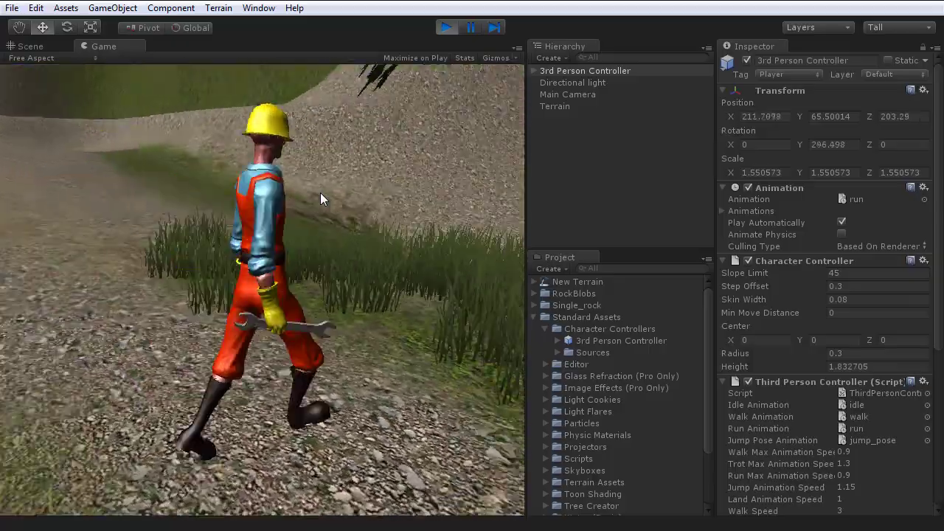
{"action": "key", "text": "d"}
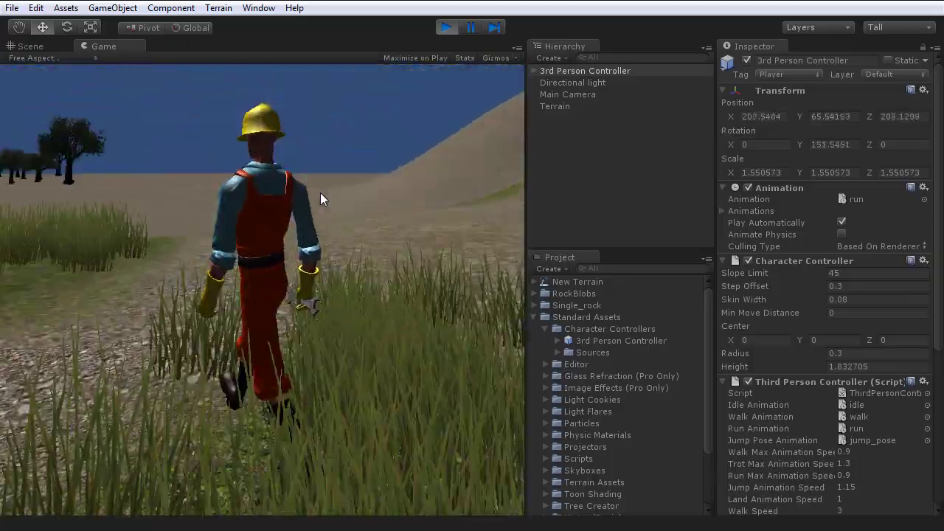
{"action": "key", "text": "a"}
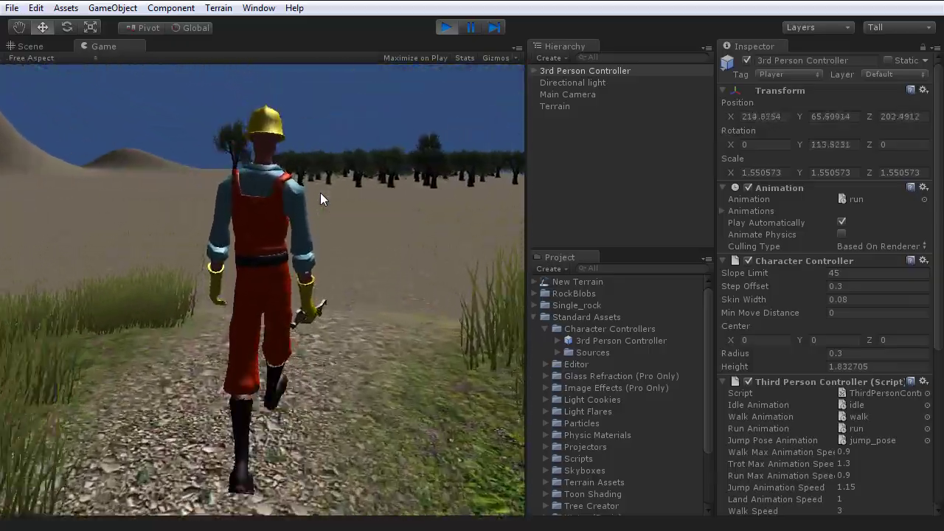
{"action": "key", "text": "d"}
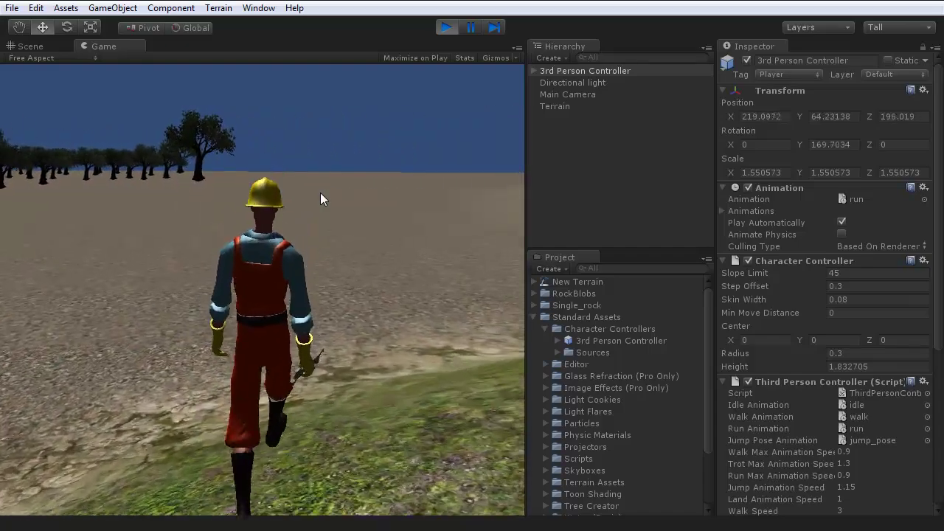
{"action": "key", "text": "d"}
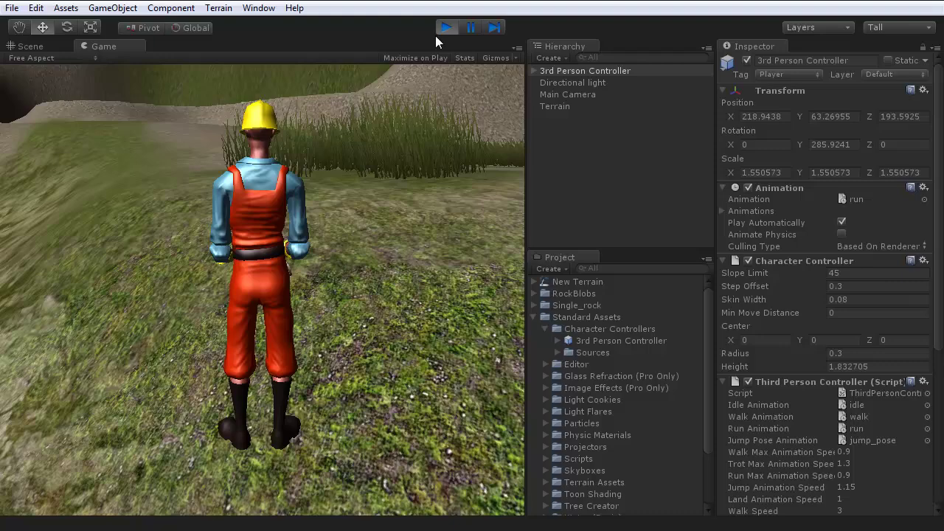
{"action": "left_click", "coordinate": [446, 27]}
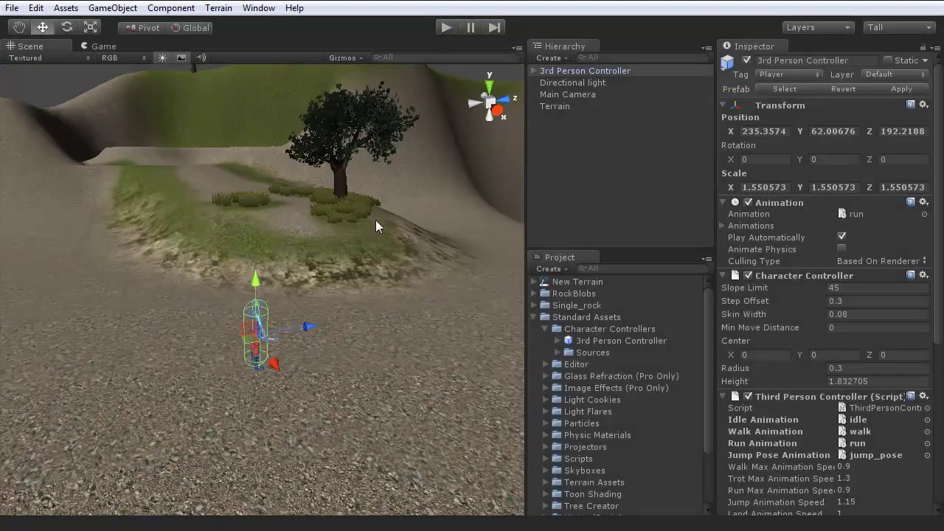
Step: Select the Terrain, activate the Paint Height tool and set its brush size to 10
{"action": "right_click_drag", "start_coordinate": [367, 294], "coordinate": [585, 333]}
{"action": "right_click_drag", "start_coordinate": [342, 318], "coordinate": [439, 270]}
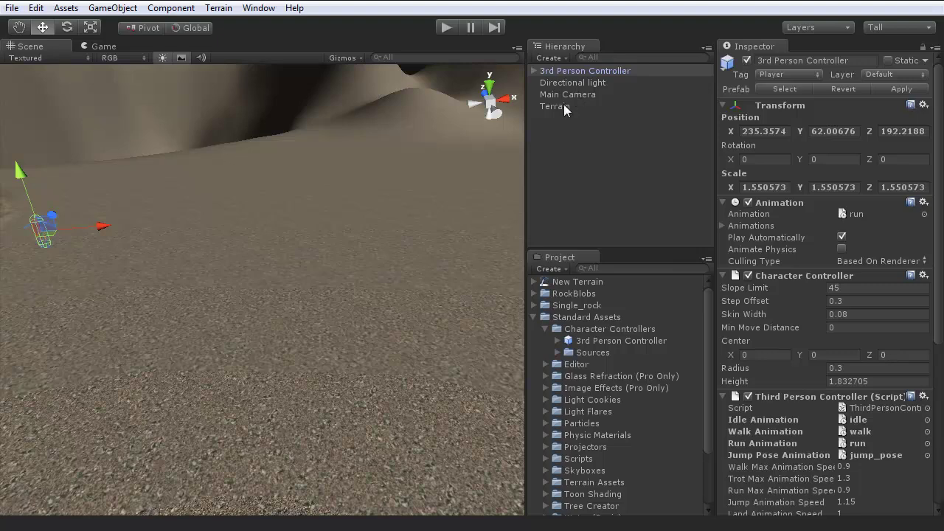
{"action": "left_click", "coordinate": [433, 281]}
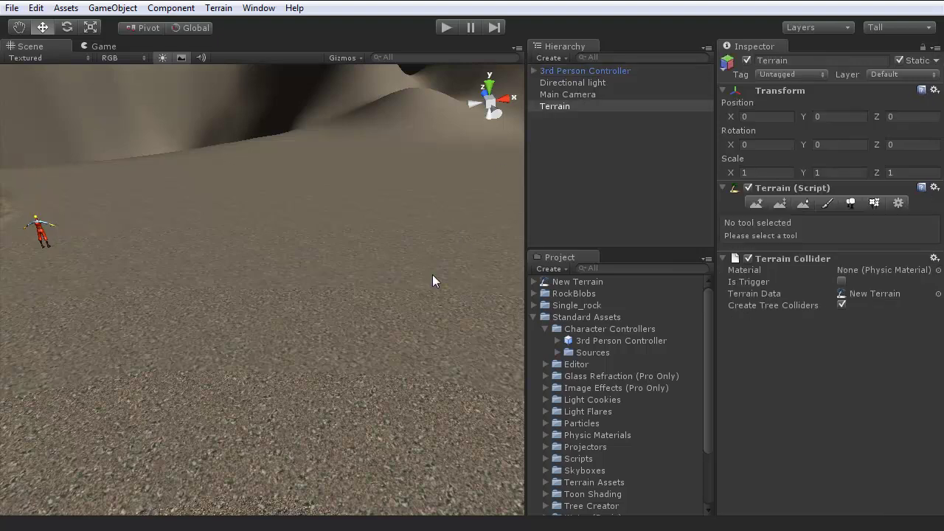
{"action": "left_click", "coordinate": [779, 203]}
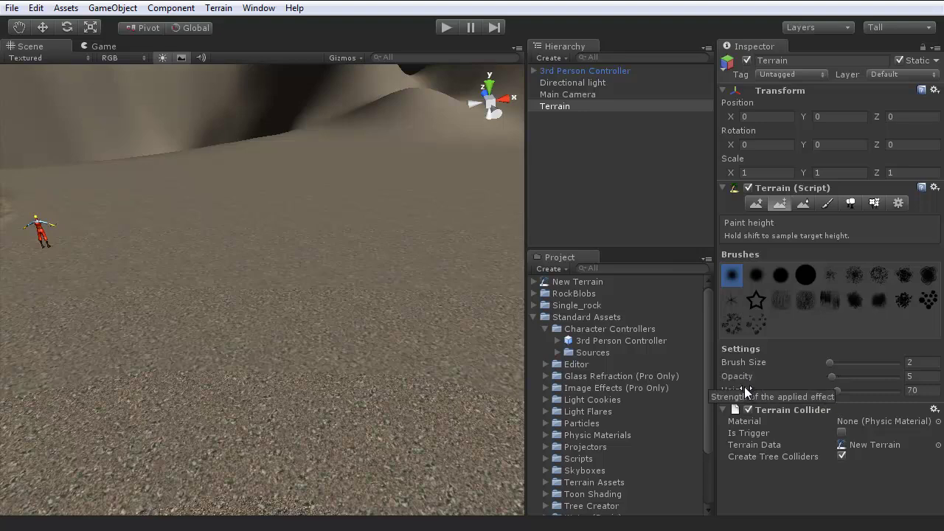
{"action": "mouse_move", "coordinate": [384, 266]}
{"action": "left_mouse_down", "text": "alt"}
{"action": "mouse_move", "coordinate": [443, 263]}
{"action": "mouse_move", "coordinate": [432, 263]}
{"action": "left_mouse_up", "text": "alt"}
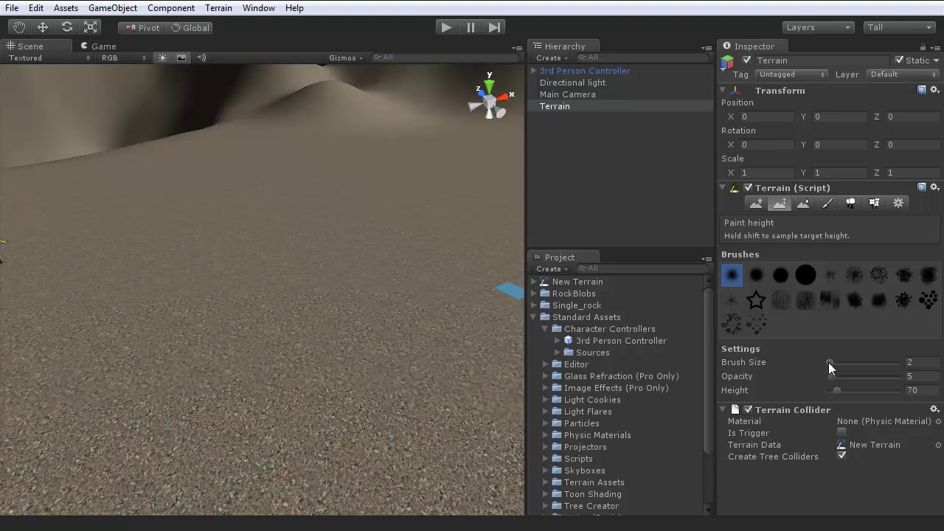
{"action": "left_click_drag", "start_coordinate": [829, 362], "coordinate": [834, 362]}
Step: Undo a trial height stroke and paint a flat-topped plateau at height 64 on the open ground near the character
{"action": "mouse_move", "coordinate": [306, 258]}
{"action": "left_mouse_down"}
{"action": "mouse_move", "coordinate": [219, 275]}
{"action": "mouse_move", "coordinate": [240, 306]}
{"action": "mouse_move", "coordinate": [287, 278]}
{"action": "mouse_move", "coordinate": [334, 269]}
{"action": "mouse_move", "coordinate": [308, 239]}
{"action": "mouse_move", "coordinate": [355, 236]}
{"action": "mouse_move", "coordinate": [201, 272]}
{"action": "mouse_move", "coordinate": [263, 302]}
{"action": "mouse_move", "coordinate": [350, 275]}
{"action": "mouse_move", "coordinate": [375, 243]}
{"action": "mouse_move", "coordinate": [376, 194]}
{"action": "mouse_move", "coordinate": [385, 192]}
{"action": "mouse_move", "coordinate": [242, 252]}
{"action": "mouse_move", "coordinate": [204, 258]}
{"action": "mouse_move", "coordinate": [146, 246]}
{"action": "left_mouse_up"}
{"action": "key", "text": "ctrl+z"}
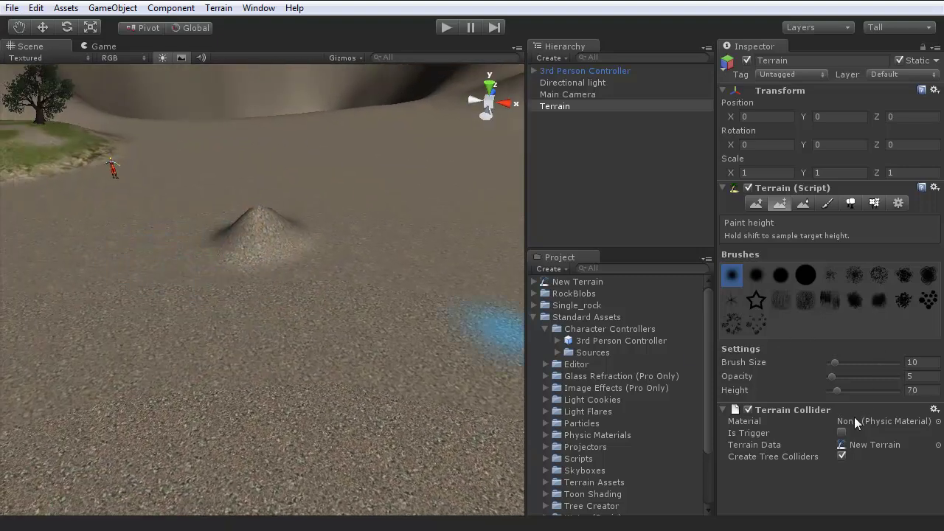
{"action": "left_click_drag", "start_coordinate": [835, 390], "coordinate": [834, 391]}
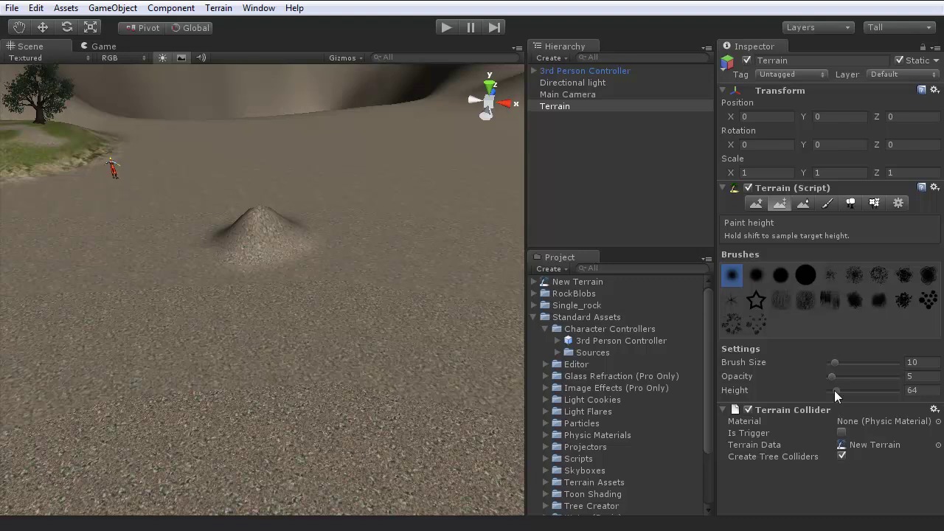
{"action": "mouse_move", "coordinate": [279, 275]}
{"action": "left_mouse_down"}
{"action": "mouse_move", "coordinate": [207, 275]}
{"action": "mouse_move", "coordinate": [259, 241]}
{"action": "mouse_move", "coordinate": [157, 247]}
{"action": "mouse_move", "coordinate": [250, 213]}
{"action": "mouse_move", "coordinate": [187, 219]}
{"action": "left_mouse_up"}
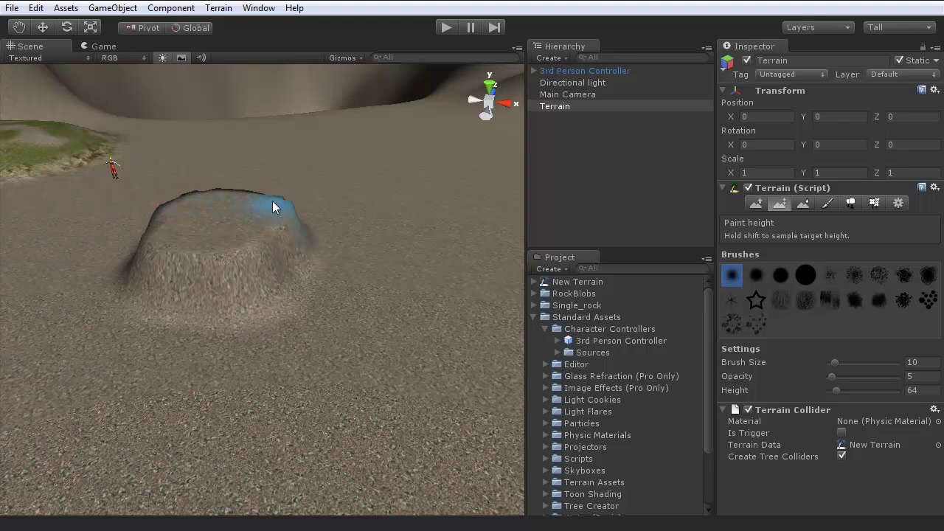
{"action": "mouse_move", "coordinate": [211, 188]}
{"action": "left_mouse_down"}
{"action": "mouse_move", "coordinate": [304, 240]}
{"action": "mouse_move", "coordinate": [314, 200]}
{"action": "mouse_move", "coordinate": [291, 196]}
{"action": "mouse_move", "coordinate": [335, 211]}
{"action": "mouse_move", "coordinate": [325, 211]}
{"action": "mouse_move", "coordinate": [292, 273]}
{"action": "mouse_move", "coordinate": [228, 271]}
{"action": "mouse_move", "coordinate": [167, 250]}
{"action": "mouse_move", "coordinate": [314, 258]}
{"action": "left_mouse_up"}
Step: Set the paint height to 60 and flatten the near corner on the plateau's dark side, facing away from the trees
{"action": "mouse_move", "coordinate": [278, 313]}
{"action": "right_mouse_down"}
{"action": "mouse_move", "coordinate": [266, 299]}
{"action": "mouse_move", "coordinate": [339, 265]}
{"action": "mouse_move", "coordinate": [564, 204]}
{"action": "mouse_move", "coordinate": [734, 219]}
{"action": "mouse_move", "coordinate": [922, 199]}
{"action": "mouse_move", "coordinate": [10, 185]}
{"action": "right_mouse_up"}
{"action": "right_click_drag", "start_coordinate": [200, 245], "coordinate": [281, 376]}
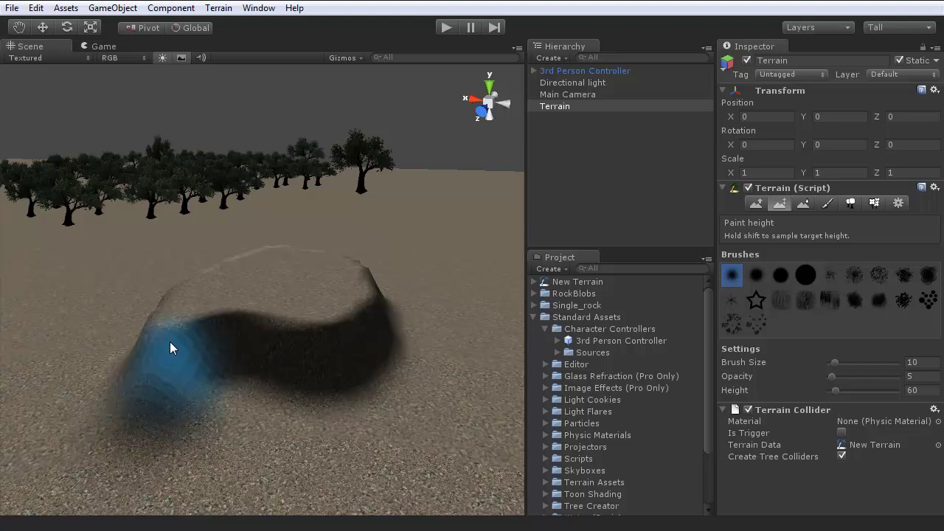
{"action": "mouse_move", "coordinate": [169, 336]}
{"action": "left_mouse_down"}
{"action": "mouse_move", "coordinate": [168, 379]}
{"action": "mouse_move", "coordinate": [210, 406]}
{"action": "mouse_move", "coordinate": [208, 378]}
{"action": "left_mouse_up"}
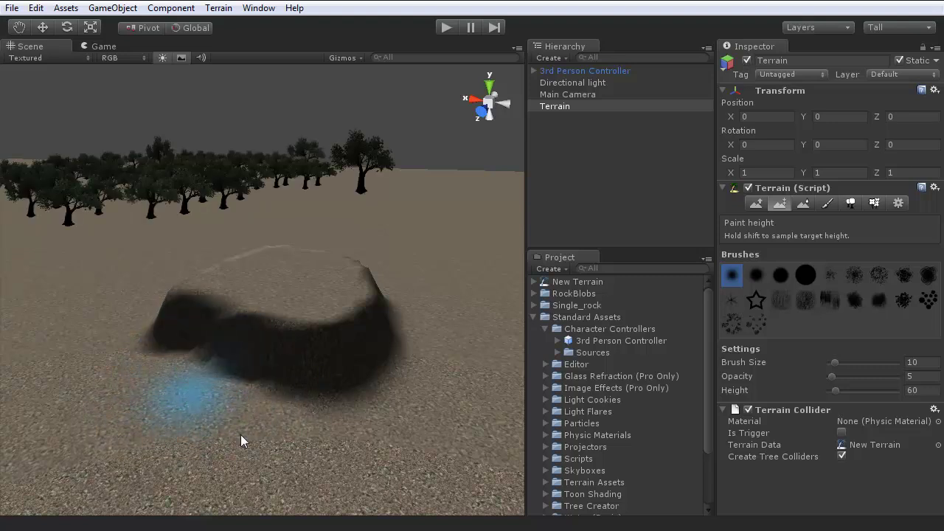
Step: Set the paint height to 62 and paint a lower ledge against the flattened corner of the plateau
{"action": "left_click", "coordinate": [921, 391]}
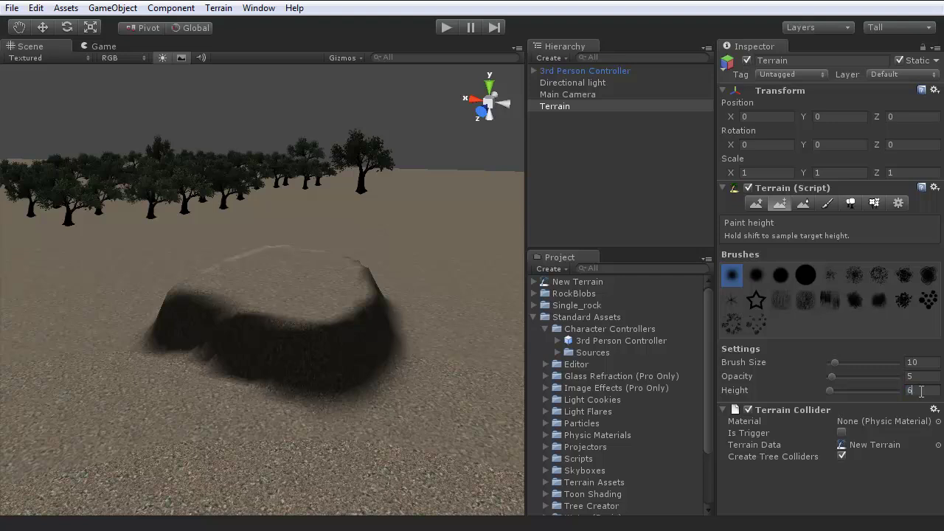
{"action": "type", "text": "62"}
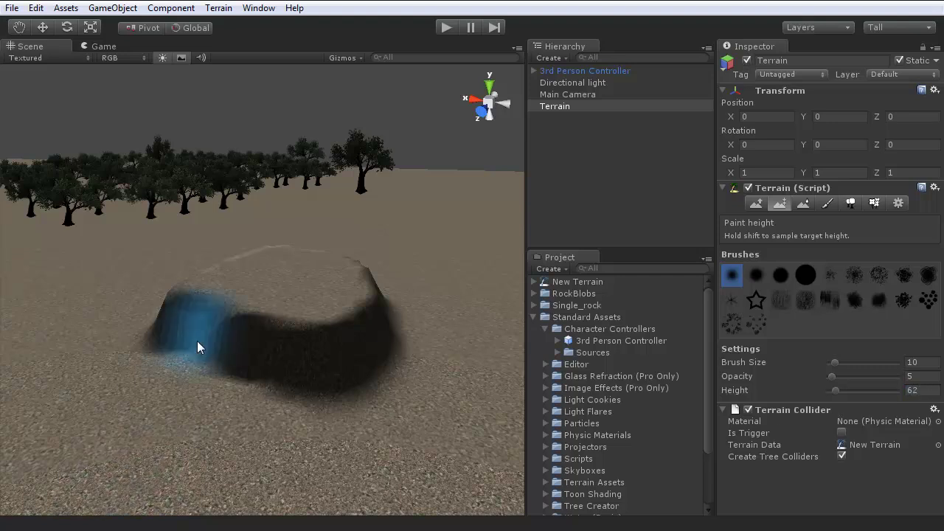
{"action": "mouse_move", "coordinate": [195, 341]}
{"action": "left_mouse_down"}
{"action": "mouse_move", "coordinate": [193, 348]}
{"action": "mouse_move", "coordinate": [186, 332]}
{"action": "mouse_move", "coordinate": [199, 329]}
{"action": "mouse_move", "coordinate": [193, 347]}
{"action": "left_mouse_up"}
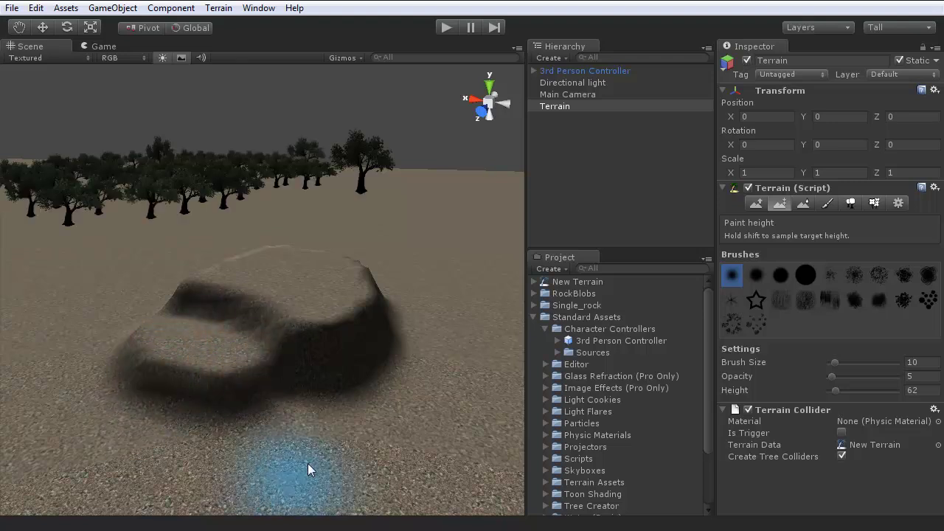
Step: Set the paint height to 61 and paint another lower step on the ground in front of the ledge
{"action": "left_click", "coordinate": [921, 391]}
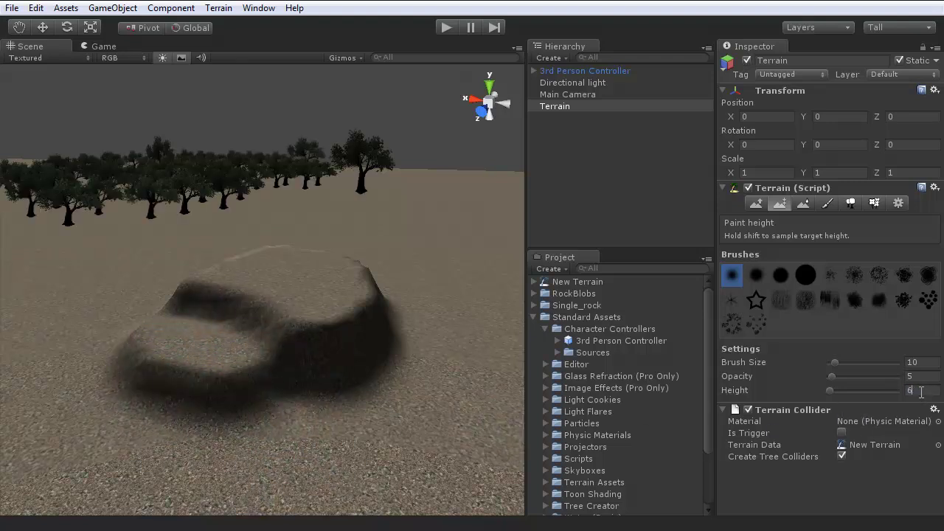
{"action": "type", "text": "61"}
{"action": "mouse_move", "coordinate": [188, 446]}
{"action": "left_mouse_down"}
{"action": "mouse_move", "coordinate": [203, 437]}
{"action": "mouse_move", "coordinate": [126, 420]}
{"action": "mouse_move", "coordinate": [281, 432]}
{"action": "mouse_move", "coordinate": [306, 446]}
{"action": "left_mouse_up"}
{"action": "right_click_drag", "start_coordinate": [137, 403], "coordinate": [170, 444]}
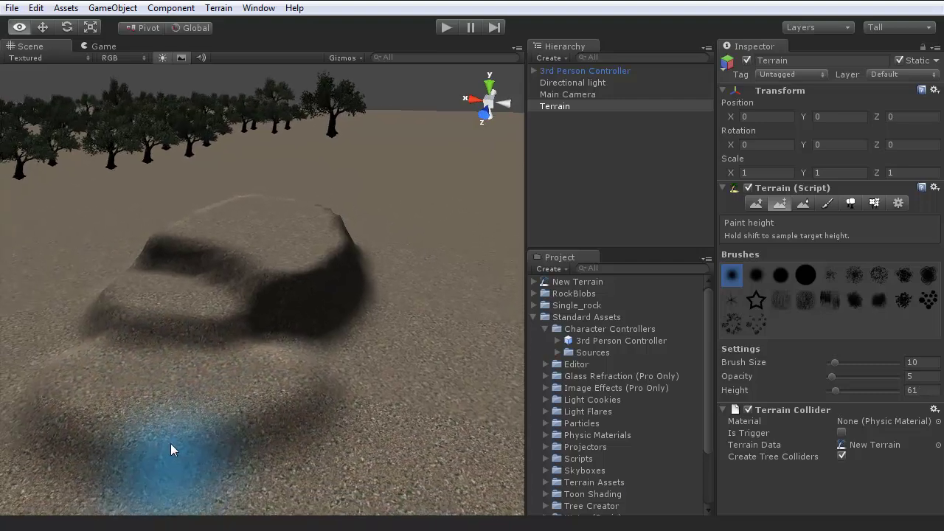
Step: Use Smooth Height at opacity 45 to blend the ledges into a walkable ramp up to the plateau
{"action": "left_click", "coordinate": [804, 203]}
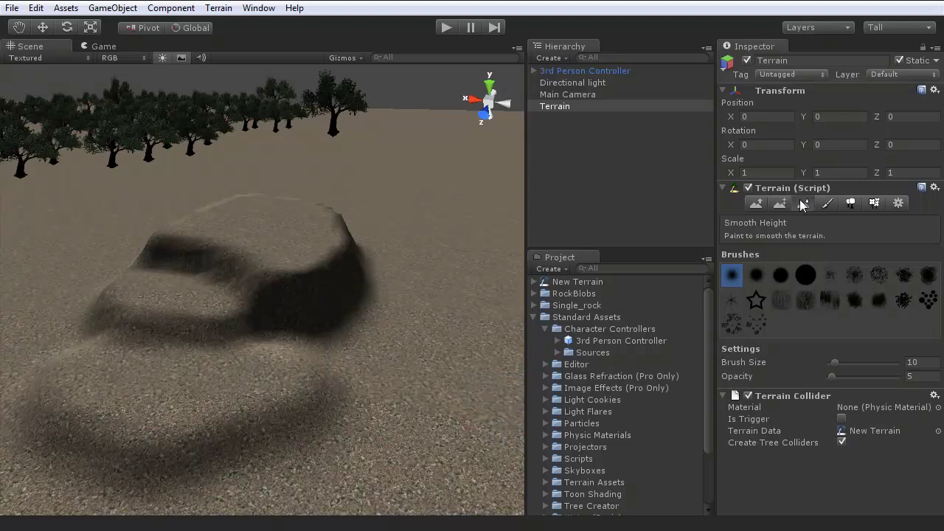
{"action": "mouse_move", "coordinate": [410, 397]}
{"action": "left_mouse_down"}
{"action": "mouse_move", "coordinate": [296, 389]}
{"action": "mouse_move", "coordinate": [360, 378]}
{"action": "left_mouse_up"}
{"action": "left_click_drag", "start_coordinate": [863, 377], "coordinate": [861, 376]}
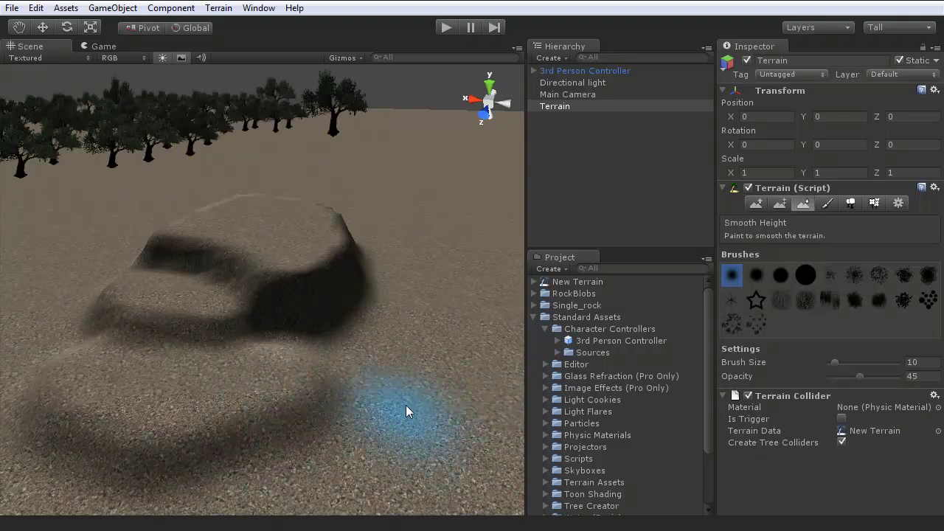
{"action": "mouse_move", "coordinate": [399, 404]}
{"action": "left_mouse_down"}
{"action": "mouse_move", "coordinate": [285, 394]}
{"action": "mouse_move", "coordinate": [325, 359]}
{"action": "mouse_move", "coordinate": [144, 358]}
{"action": "mouse_move", "coordinate": [175, 312]}
{"action": "mouse_move", "coordinate": [186, 258]}
{"action": "mouse_move", "coordinate": [228, 256]}
{"action": "mouse_move", "coordinate": [199, 276]}
{"action": "mouse_move", "coordinate": [199, 288]}
{"action": "left_mouse_up"}
{"action": "mouse_move", "coordinate": [214, 391]}
{"action": "right_mouse_down"}
{"action": "mouse_move", "coordinate": [273, 381]}
{"action": "mouse_move", "coordinate": [324, 352]}
{"action": "right_mouse_up"}
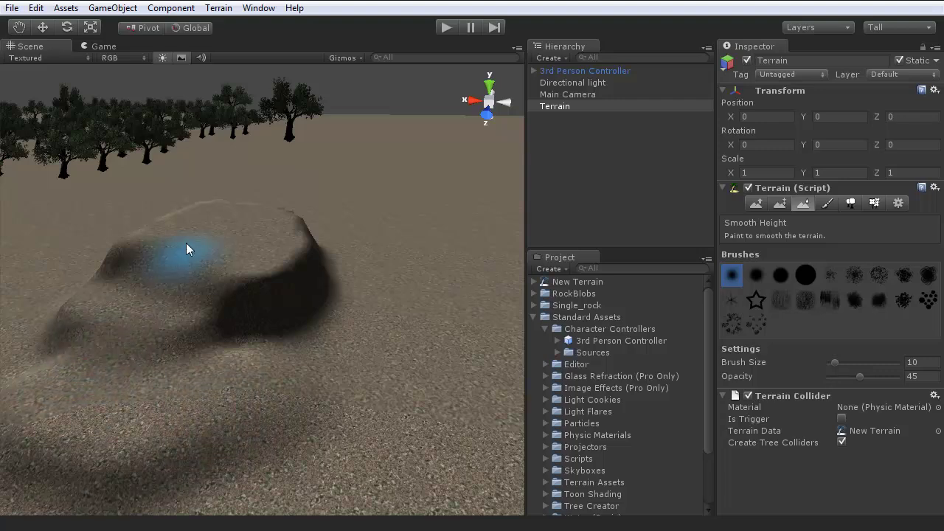
Step: Playtest the scene by walking the character up the smoothed ramp onto the plateau's top, and end play mode
{"action": "left_click", "coordinate": [443, 28]}
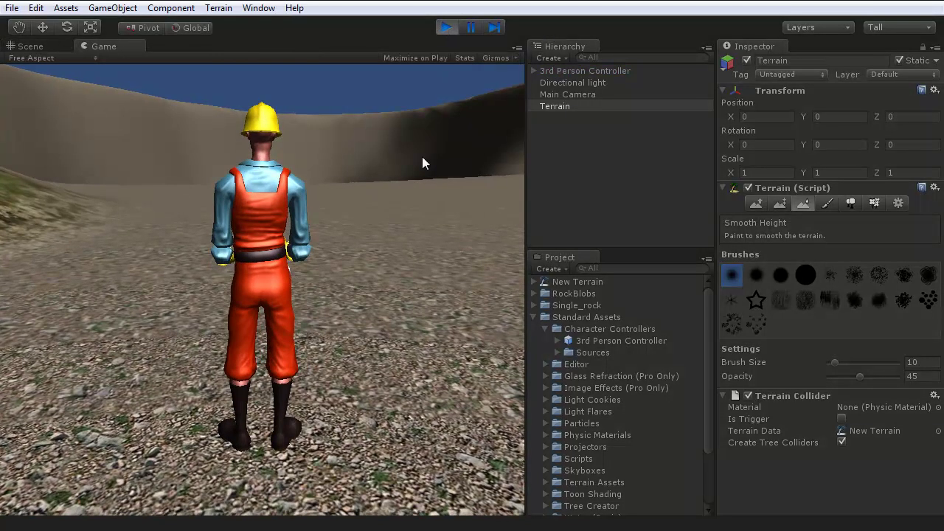
{"action": "key", "text": "a"}
{"action": "key", "text": "w"}
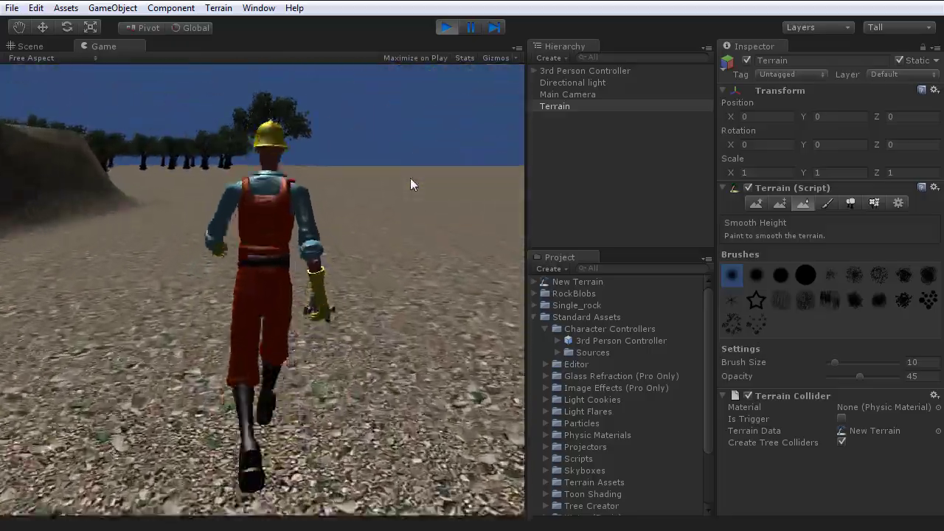
{"action": "key", "text": "a"}
{"action": "key", "text": "a"}
{"action": "key", "text": "d"}
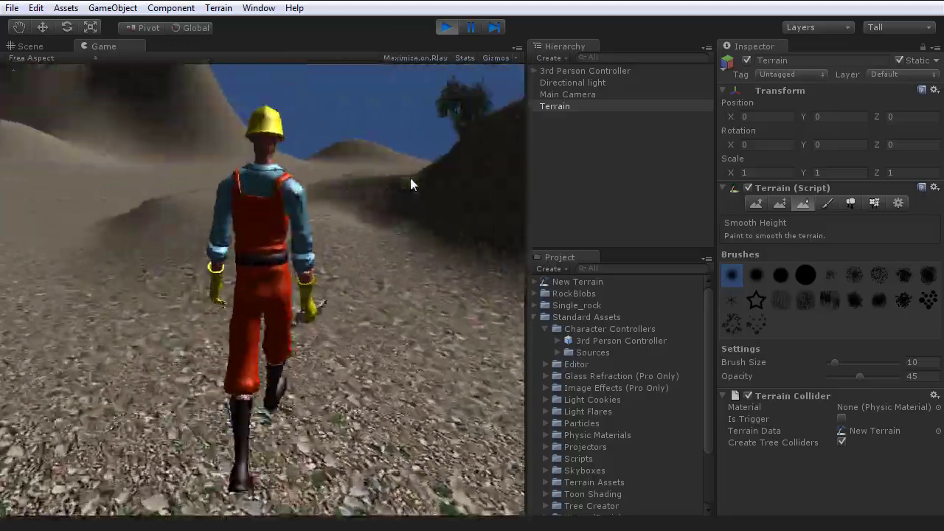
{"action": "key", "text": "w"}
{"action": "key", "text": "d"}
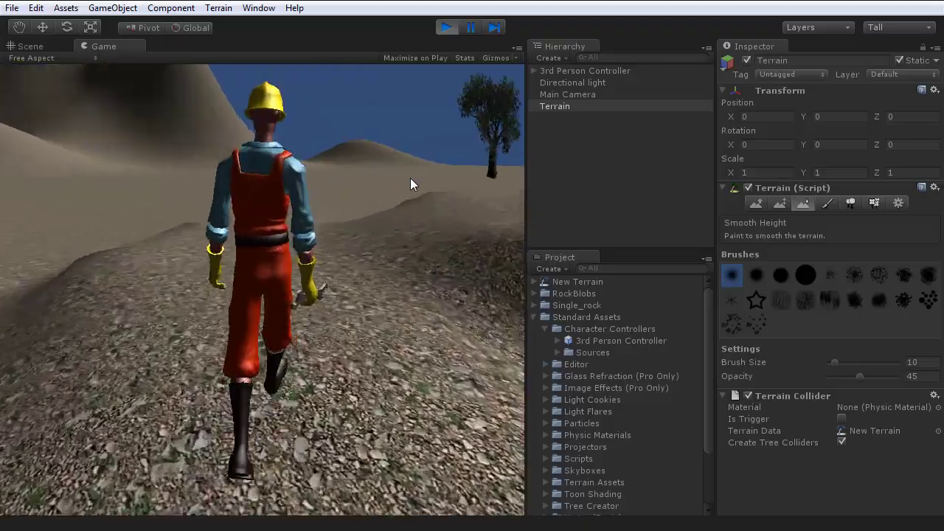
{"action": "key", "text": "d"}
{"action": "key", "text": "d"}
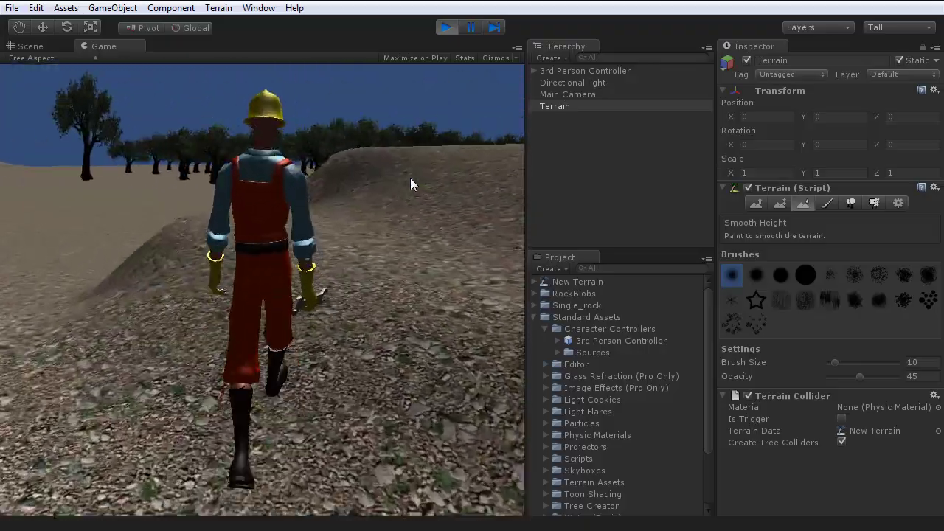
{"action": "key", "text": "d"}
{"action": "key", "text": "d"}
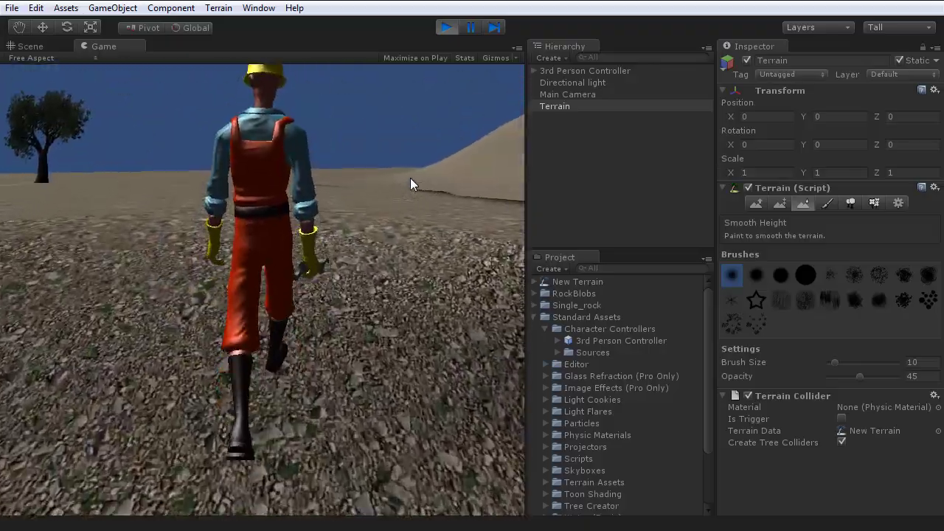
{"action": "key", "text": "d"}
{"action": "key", "text": "d"}
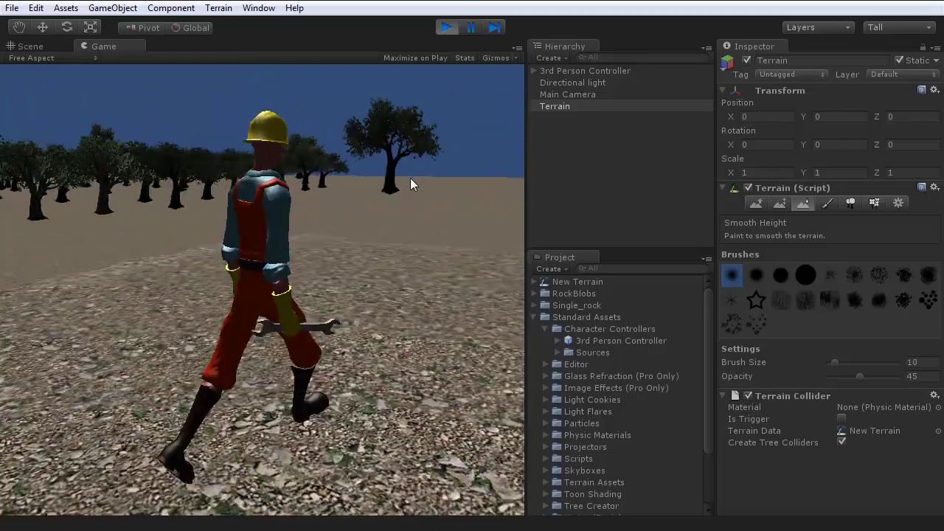
{"action": "left_click", "coordinate": [446, 28]}
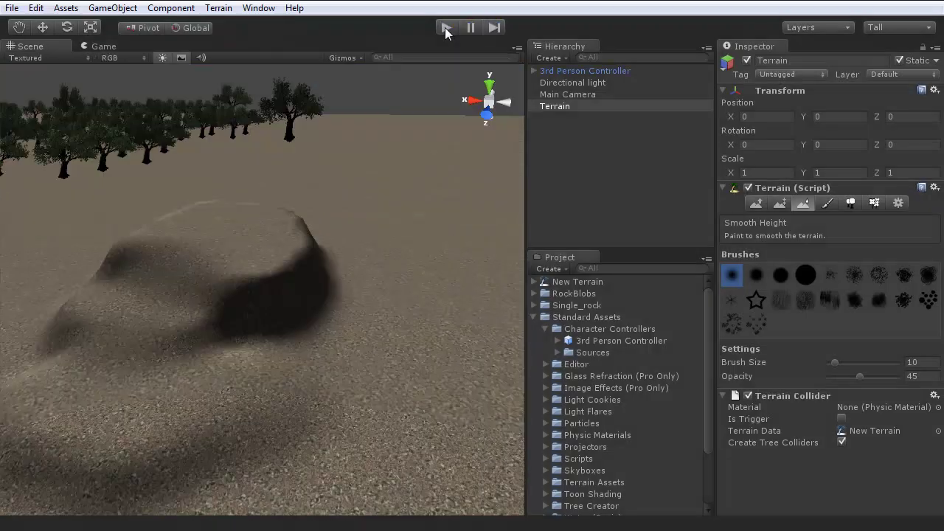
Step: Set Paint Texture to the mossy rock texture at brush size 10 and opacity 25, and paint the steep sides of the plateau and ramp
{"action": "left_click_drag", "start_coordinate": [289, 267], "coordinate": [347, 275], "text": "alt"}
{"action": "key", "text": "w"}
{"action": "mouse_move", "coordinate": [347, 274]}
{"action": "right_mouse_down"}
{"action": "mouse_move", "coordinate": [444, 312]}
{"action": "mouse_move", "coordinate": [427, 223]}
{"action": "mouse_move", "coordinate": [159, 218]}
{"action": "mouse_move", "coordinate": [85, 198]}
{"action": "mouse_move", "coordinate": [86, 187]}
{"action": "mouse_move", "coordinate": [160, 212]}
{"action": "mouse_move", "coordinate": [104, 225]}
{"action": "right_mouse_up"}
{"action": "key", "text": "s"}
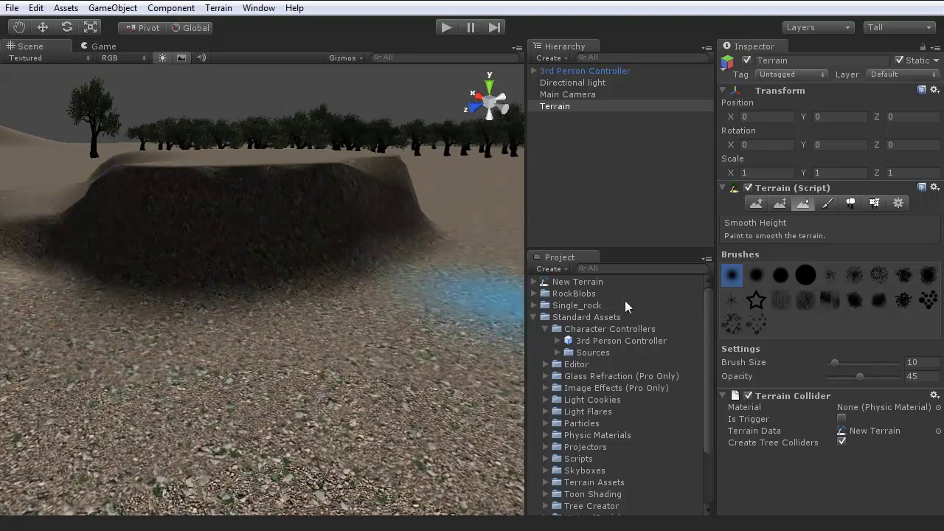
{"action": "left_click", "coordinate": [826, 203]}
{"action": "left_click", "coordinate": [861, 380]}
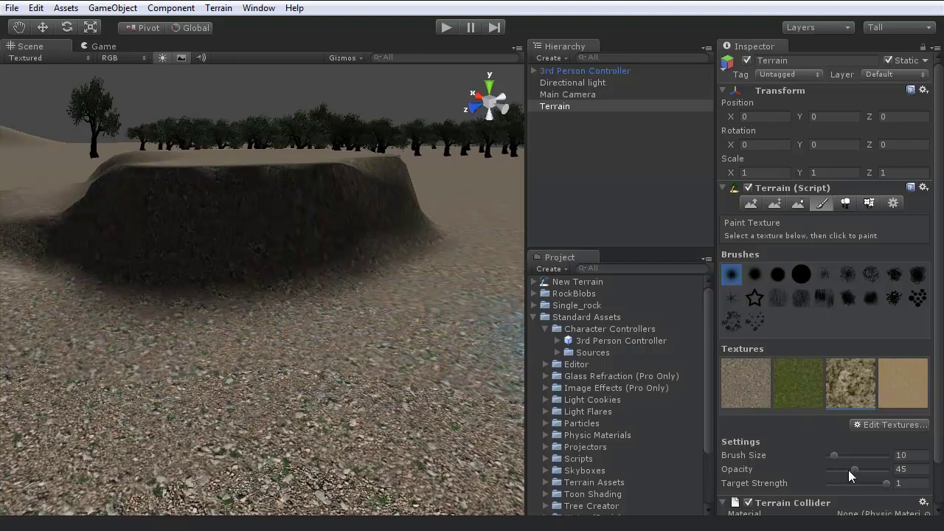
{"action": "left_click_drag", "start_coordinate": [855, 467], "coordinate": [842, 468]}
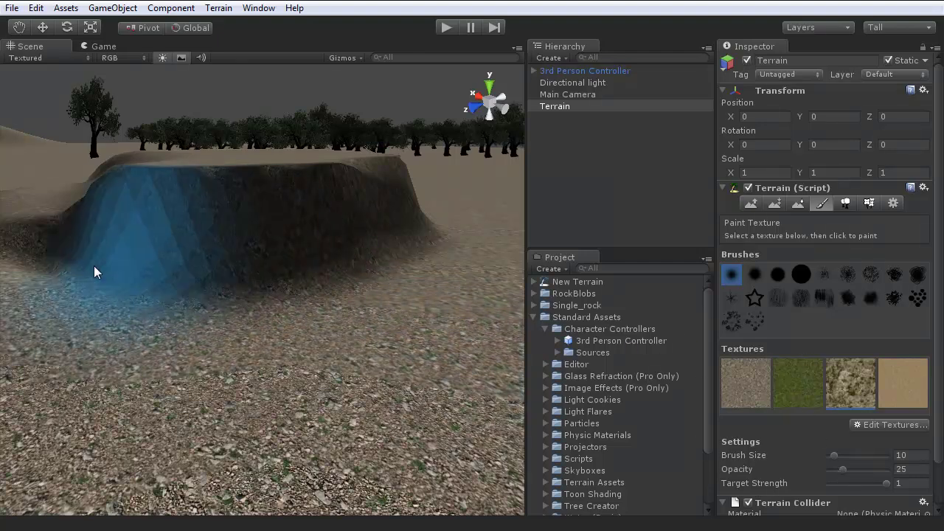
{"action": "mouse_move", "coordinate": [98, 267]}
{"action": "left_mouse_down"}
{"action": "mouse_move", "coordinate": [382, 211]}
{"action": "mouse_move", "coordinate": [157, 275]}
{"action": "mouse_move", "coordinate": [143, 239]}
{"action": "mouse_move", "coordinate": [248, 183]}
{"action": "mouse_move", "coordinate": [361, 220]}
{"action": "mouse_move", "coordinate": [442, 261]}
{"action": "mouse_move", "coordinate": [436, 298]}
{"action": "left_mouse_up"}
{"action": "mouse_move", "coordinate": [201, 278]}
{"action": "left_mouse_down"}
{"action": "mouse_move", "coordinate": [197, 296]}
{"action": "mouse_move", "coordinate": [373, 357]}
{"action": "mouse_move", "coordinate": [306, 324]}
{"action": "mouse_move", "coordinate": [386, 293]}
{"action": "mouse_move", "coordinate": [477, 224]}
{"action": "mouse_move", "coordinate": [258, 272]}
{"action": "mouse_move", "coordinate": [172, 322]}
{"action": "mouse_move", "coordinate": [276, 327]}
{"action": "mouse_move", "coordinate": [228, 328]}
{"action": "mouse_move", "coordinate": [204, 294]}
{"action": "mouse_move", "coordinate": [259, 264]}
{"action": "mouse_move", "coordinate": [314, 258]}
{"action": "mouse_move", "coordinate": [461, 289]}
{"action": "mouse_move", "coordinate": [317, 287]}
{"action": "mouse_move", "coordinate": [449, 317]}
{"action": "mouse_move", "coordinate": [445, 307]}
{"action": "mouse_move", "coordinate": [347, 311]}
{"action": "left_mouse_up"}
{"action": "mouse_move", "coordinate": [401, 298]}
{"action": "left_mouse_down", "text": "alt"}
{"action": "mouse_move", "coordinate": [347, 257]}
{"action": "mouse_move", "coordinate": [415, 245]}
{"action": "mouse_move", "coordinate": [664, 277]}
{"action": "left_mouse_up", "text": "alt"}
{"action": "mouse_move", "coordinate": [277, 323]}
{"action": "left_mouse_down"}
{"action": "mouse_move", "coordinate": [214, 294]}
{"action": "mouse_move", "coordinate": [352, 323]}
{"action": "mouse_move", "coordinate": [439, 301]}
{"action": "mouse_move", "coordinate": [290, 317]}
{"action": "mouse_move", "coordinate": [325, 299]}
{"action": "mouse_move", "coordinate": [569, 275]}
{"action": "mouse_move", "coordinate": [710, 274]}
{"action": "mouse_move", "coordinate": [864, 298]}
{"action": "mouse_move", "coordinate": [942, 294]}
{"action": "mouse_move", "coordinate": [940, 253]}
{"action": "mouse_move", "coordinate": [674, 440]}
{"action": "mouse_move", "coordinate": [730, 454]}
{"action": "mouse_move", "coordinate": [672, 466]}
{"action": "mouse_move", "coordinate": [561, 402]}
{"action": "left_mouse_up"}
Step: Repaint the walking path up the ramp with the gravel texture at brush size 7 and opacity 10
{"action": "left_click", "coordinate": [740, 388]}
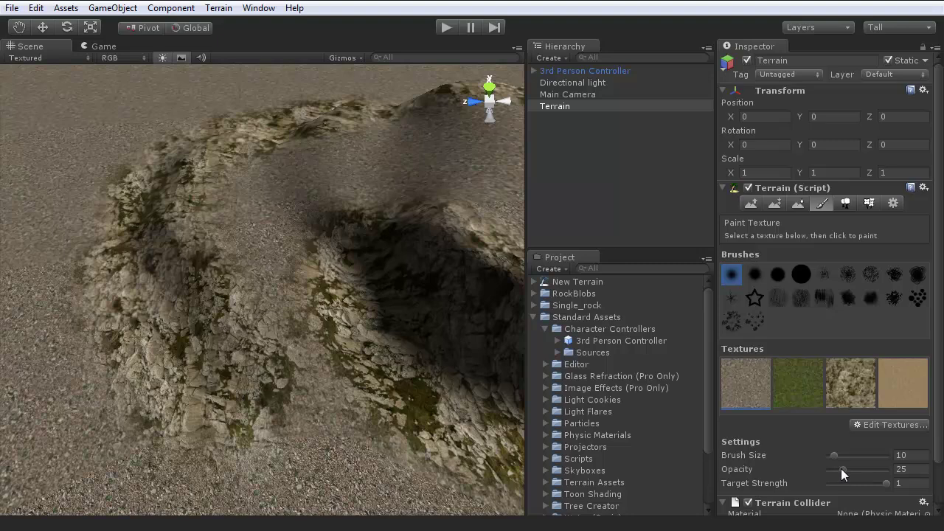
{"action": "left_click_drag", "start_coordinate": [840, 469], "coordinate": [831, 456]}
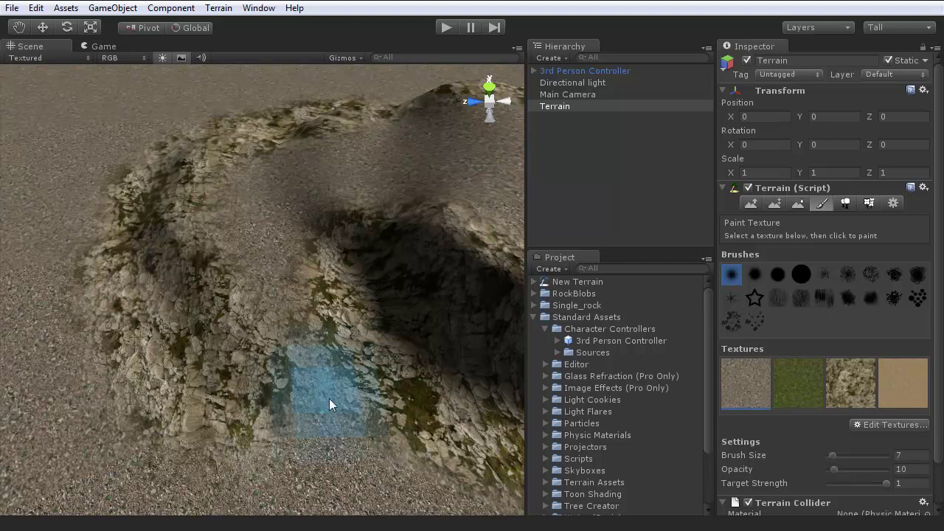
{"action": "mouse_move", "coordinate": [287, 305]}
{"action": "left_mouse_down"}
{"action": "mouse_move", "coordinate": [312, 393]}
{"action": "mouse_move", "coordinate": [262, 295]}
{"action": "mouse_move", "coordinate": [196, 302]}
{"action": "mouse_move", "coordinate": [310, 259]}
{"action": "mouse_move", "coordinate": [480, 265]}
{"action": "mouse_move", "coordinate": [541, 335]}
{"action": "left_mouse_up"}
Step: Paint the grass texture at opacity 6 along the foot of the plateau's dark cliff
{"action": "left_click_drag", "start_coordinate": [242, 163], "coordinate": [480, 310], "text": "alt"}
{"action": "left_click", "coordinate": [786, 385]}
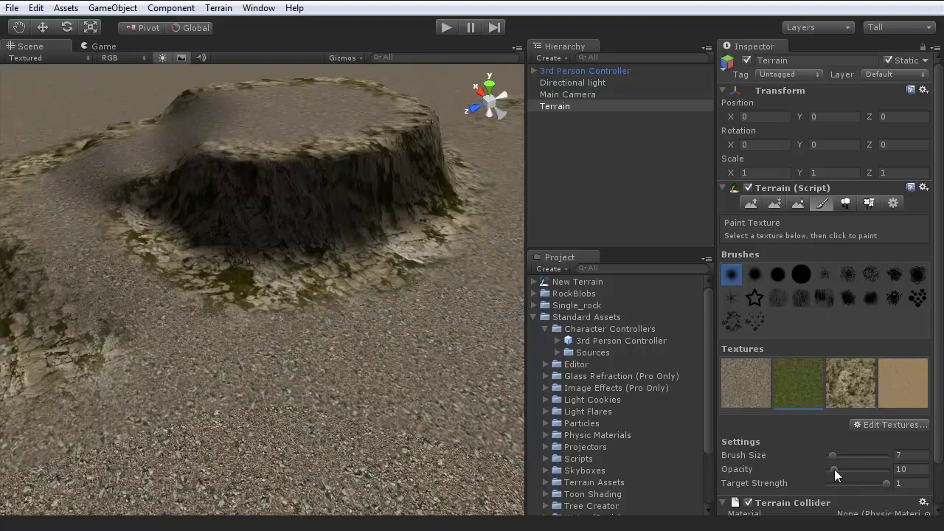
{"action": "left_click_drag", "start_coordinate": [834, 469], "coordinate": [832, 470]}
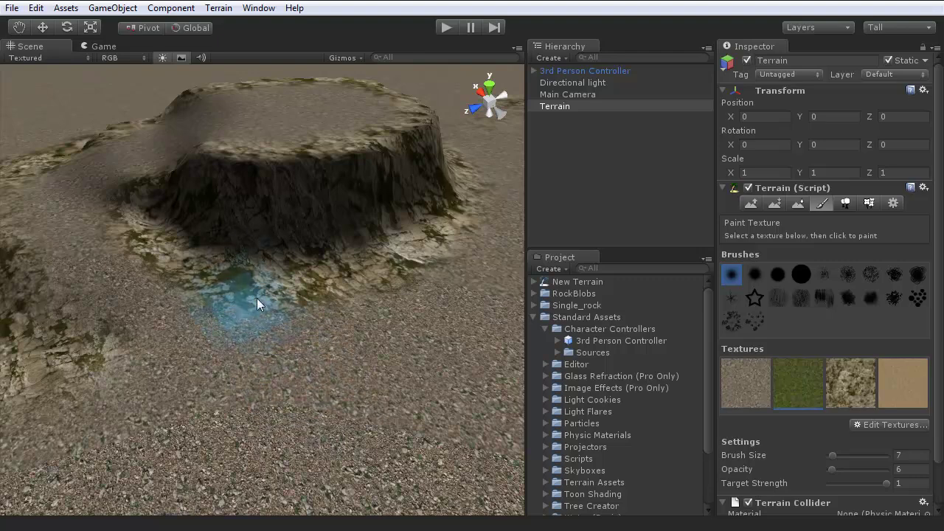
{"action": "mouse_move", "coordinate": [246, 290]}
{"action": "left_mouse_down"}
{"action": "mouse_move", "coordinate": [325, 297]}
{"action": "mouse_move", "coordinate": [424, 264]}
{"action": "mouse_move", "coordinate": [381, 273]}
{"action": "mouse_move", "coordinate": [438, 273]}
{"action": "mouse_move", "coordinate": [493, 201]}
{"action": "mouse_move", "coordinate": [500, 234]}
{"action": "left_mouse_up"}
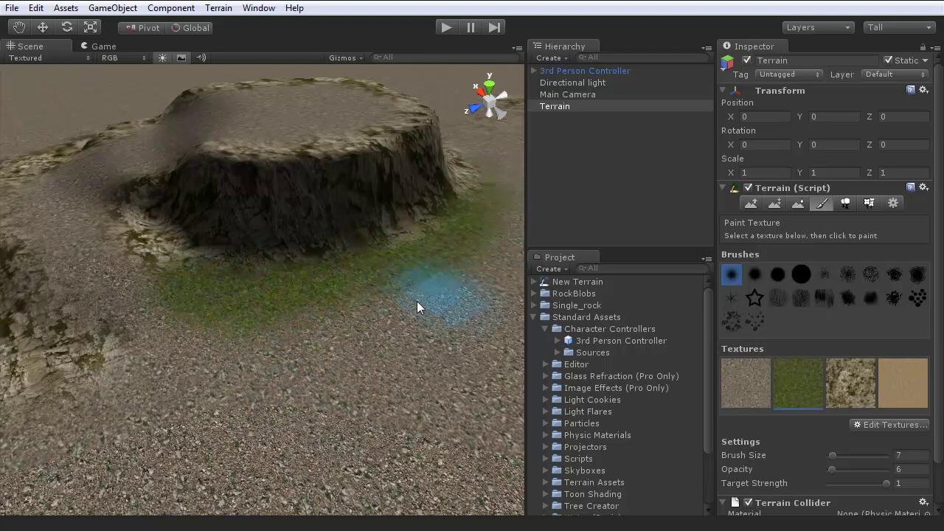
Step: Continue the grass around the outer foot of the ramp and the rest of the plateau's base
{"action": "right_click_drag", "start_coordinate": [163, 400], "coordinate": [84, 396]}
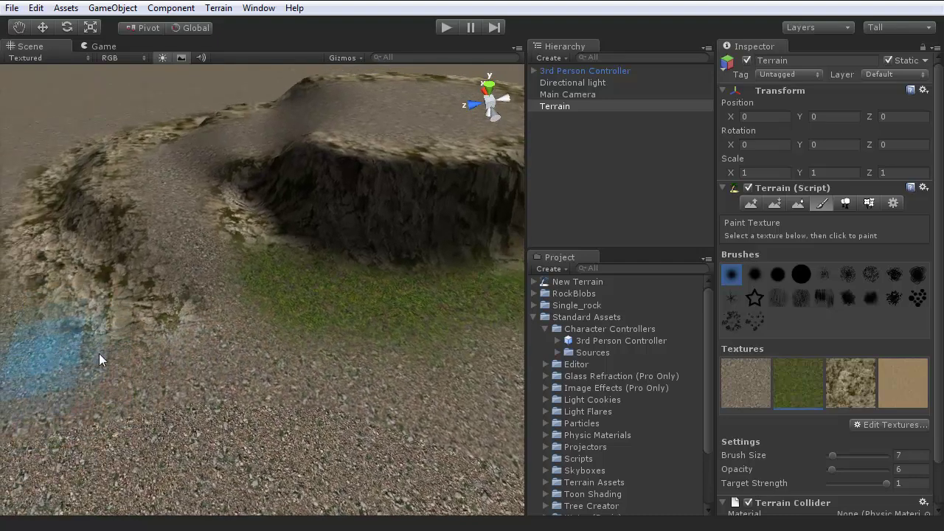
{"action": "mouse_move", "coordinate": [60, 308]}
{"action": "left_mouse_down"}
{"action": "mouse_move", "coordinate": [17, 182]}
{"action": "mouse_move", "coordinate": [4, 320]}
{"action": "mouse_move", "coordinate": [12, 340]}
{"action": "mouse_move", "coordinate": [85, 375]}
{"action": "mouse_move", "coordinate": [115, 342]}
{"action": "mouse_move", "coordinate": [41, 229]}
{"action": "mouse_move", "coordinate": [59, 192]}
{"action": "mouse_move", "coordinate": [28, 202]}
{"action": "mouse_move", "coordinate": [74, 156]}
{"action": "left_mouse_up"}
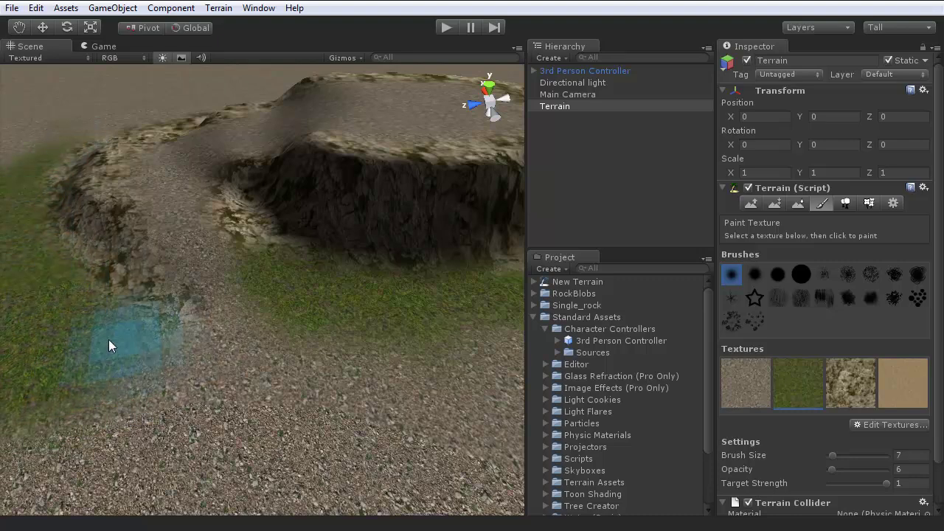
{"action": "mouse_move", "coordinate": [182, 378]}
{"action": "left_mouse_down", "text": "alt"}
{"action": "mouse_move", "coordinate": [163, 321]}
{"action": "mouse_move", "coordinate": [205, 315]}
{"action": "mouse_move", "coordinate": [487, 327]}
{"action": "mouse_move", "coordinate": [644, 359]}
{"action": "mouse_move", "coordinate": [340, 427]}
{"action": "left_mouse_up", "text": "alt"}
{"action": "mouse_move", "coordinate": [349, 375]}
{"action": "left_mouse_down"}
{"action": "mouse_move", "coordinate": [318, 335]}
{"action": "mouse_move", "coordinate": [223, 289]}
{"action": "mouse_move", "coordinate": [393, 328]}
{"action": "mouse_move", "coordinate": [191, 306]}
{"action": "mouse_move", "coordinate": [212, 295]}
{"action": "mouse_move", "coordinate": [158, 235]}
{"action": "mouse_move", "coordinate": [165, 214]}
{"action": "mouse_move", "coordinate": [146, 210]}
{"action": "mouse_move", "coordinate": [157, 241]}
{"action": "mouse_move", "coordinate": [100, 155]}
{"action": "mouse_move", "coordinate": [130, 128]}
{"action": "mouse_move", "coordinate": [135, 134]}
{"action": "mouse_move", "coordinate": [115, 156]}
{"action": "mouse_move", "coordinate": [126, 221]}
{"action": "mouse_move", "coordinate": [217, 355]}
{"action": "mouse_move", "coordinate": [451, 307]}
{"action": "mouse_move", "coordinate": [506, 260]}
{"action": "mouse_move", "coordinate": [421, 304]}
{"action": "mouse_move", "coordinate": [473, 218]}
{"action": "mouse_move", "coordinate": [292, 280]}
{"action": "mouse_move", "coordinate": [347, 217]}
{"action": "mouse_move", "coordinate": [366, 210]}
{"action": "mouse_move", "coordinate": [438, 207]}
{"action": "mouse_move", "coordinate": [549, 239]}
{"action": "mouse_move", "coordinate": [427, 373]}
{"action": "mouse_move", "coordinate": [276, 315]}
{"action": "mouse_move", "coordinate": [323, 329]}
{"action": "mouse_move", "coordinate": [130, 322]}
{"action": "mouse_move", "coordinate": [207, 359]}
{"action": "mouse_move", "coordinate": [59, 270]}
{"action": "mouse_move", "coordinate": [139, 308]}
{"action": "mouse_move", "coordinate": [42, 259]}
{"action": "mouse_move", "coordinate": [46, 277]}
{"action": "mouse_move", "coordinate": [21, 275]}
{"action": "mouse_move", "coordinate": [275, 372]}
{"action": "mouse_move", "coordinate": [241, 290]}
{"action": "mouse_move", "coordinate": [304, 266]}
{"action": "mouse_move", "coordinate": [487, 270]}
{"action": "mouse_move", "coordinate": [259, 354]}
{"action": "left_mouse_up"}
{"action": "mouse_move", "coordinate": [154, 304]}
{"action": "left_mouse_down"}
{"action": "mouse_move", "coordinate": [128, 277]}
{"action": "mouse_move", "coordinate": [161, 341]}
{"action": "mouse_move", "coordinate": [252, 362]}
{"action": "left_mouse_up"}
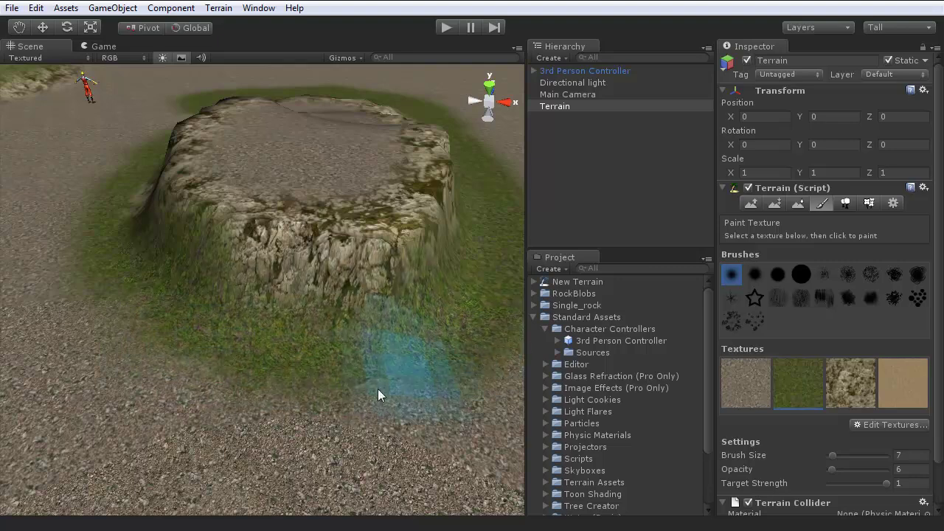
Step: Paint the mossy rock texture at opacity 2 over the grass-covered parts of the plateau's cliff face
{"action": "mouse_move", "coordinate": [378, 389]}
{"action": "left_mouse_down", "text": "alt"}
{"action": "mouse_move", "coordinate": [364, 295]}
{"action": "mouse_move", "coordinate": [419, 259]}
{"action": "mouse_move", "coordinate": [487, 282]}
{"action": "mouse_move", "coordinate": [647, 287]}
{"action": "mouse_move", "coordinate": [645, 312]}
{"action": "mouse_move", "coordinate": [668, 276]}
{"action": "mouse_move", "coordinate": [798, 262]}
{"action": "mouse_move", "coordinate": [625, 270]}
{"action": "mouse_move", "coordinate": [596, 289]}
{"action": "mouse_move", "coordinate": [918, 405]}
{"action": "left_mouse_up", "text": "alt"}
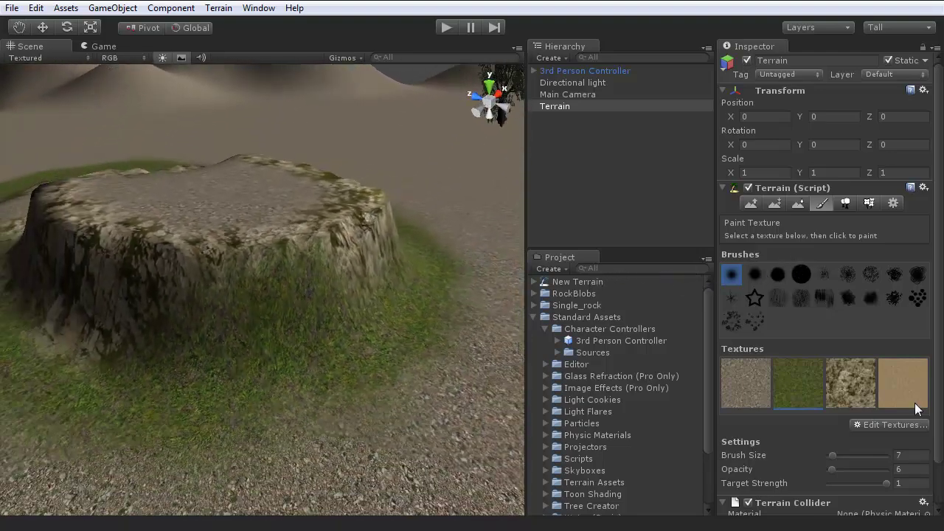
{"action": "left_click", "coordinate": [834, 371]}
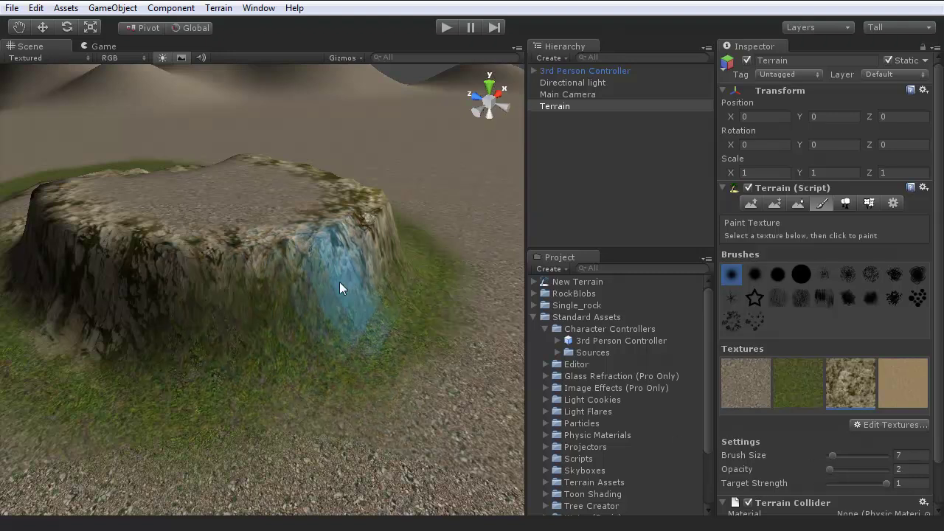
{"action": "mouse_move", "coordinate": [345, 279]}
{"action": "left_mouse_down"}
{"action": "mouse_move", "coordinate": [384, 253]}
{"action": "mouse_move", "coordinate": [231, 289]}
{"action": "mouse_move", "coordinate": [321, 263]}
{"action": "mouse_move", "coordinate": [354, 288]}
{"action": "left_mouse_up"}
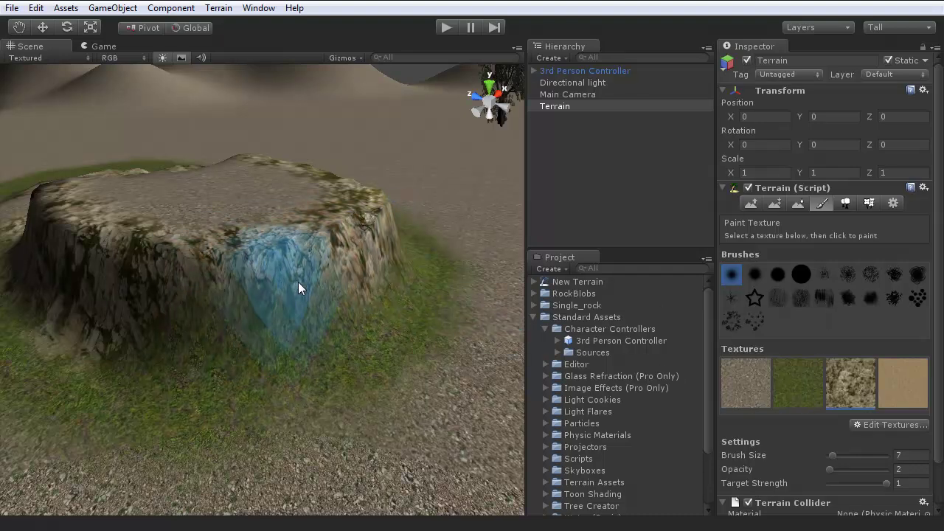
Step: Switch to the Smooth Height tool over the plateau's rocky rim
{"action": "mouse_move", "coordinate": [298, 282]}
{"action": "left_mouse_down", "text": "alt"}
{"action": "mouse_move", "coordinate": [329, 254]}
{"action": "mouse_move", "coordinate": [329, 231]}
{"action": "mouse_move", "coordinate": [346, 242]}
{"action": "mouse_move", "coordinate": [287, 298]}
{"action": "mouse_move", "coordinate": [696, 270]}
{"action": "left_mouse_up", "text": "alt"}
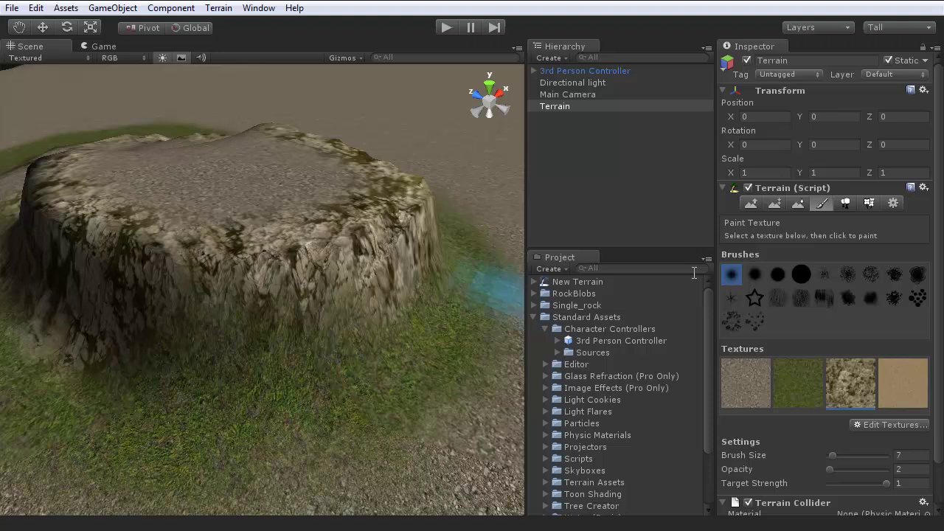
{"action": "left_click", "coordinate": [798, 204]}
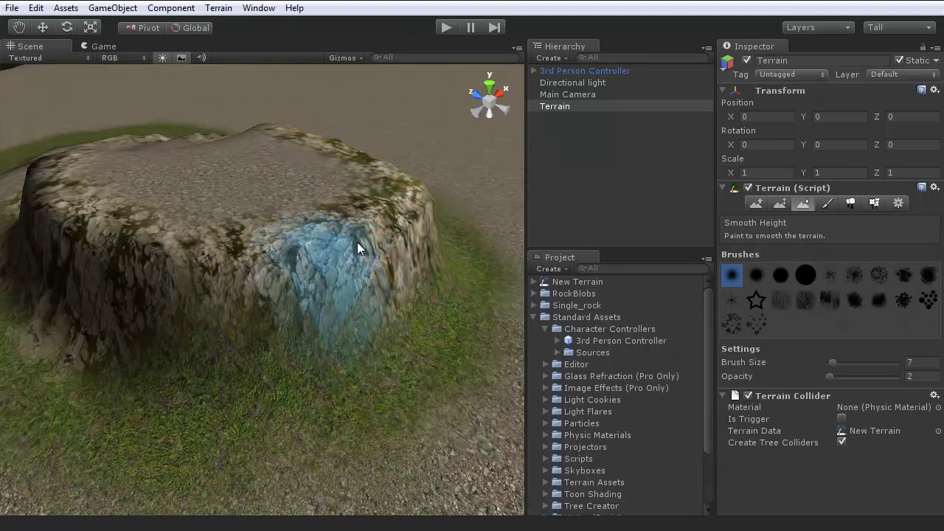
{"action": "right_click_drag", "start_coordinate": [289, 293], "coordinate": [646, 281]}
Step: Paint the grass texture at brush size 2 and opacity 2 into the rocky nook between the ramp and the dark cliff
{"action": "left_click", "coordinate": [827, 202]}
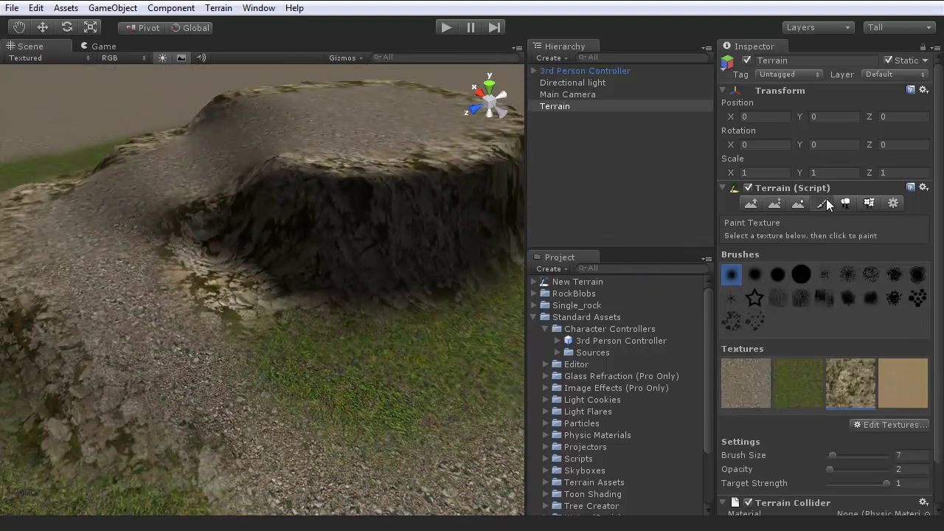
{"action": "left_click", "coordinate": [800, 379]}
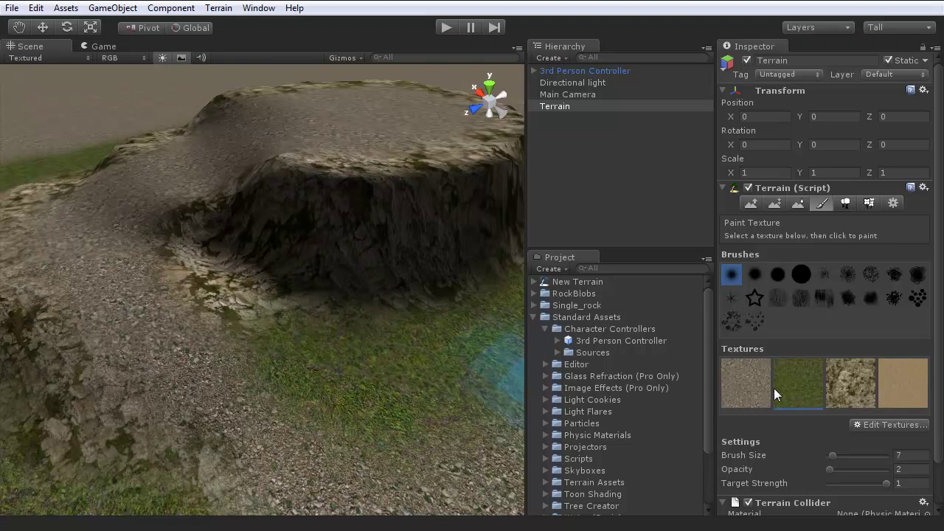
{"action": "left_click_drag", "start_coordinate": [835, 455], "coordinate": [831, 457]}
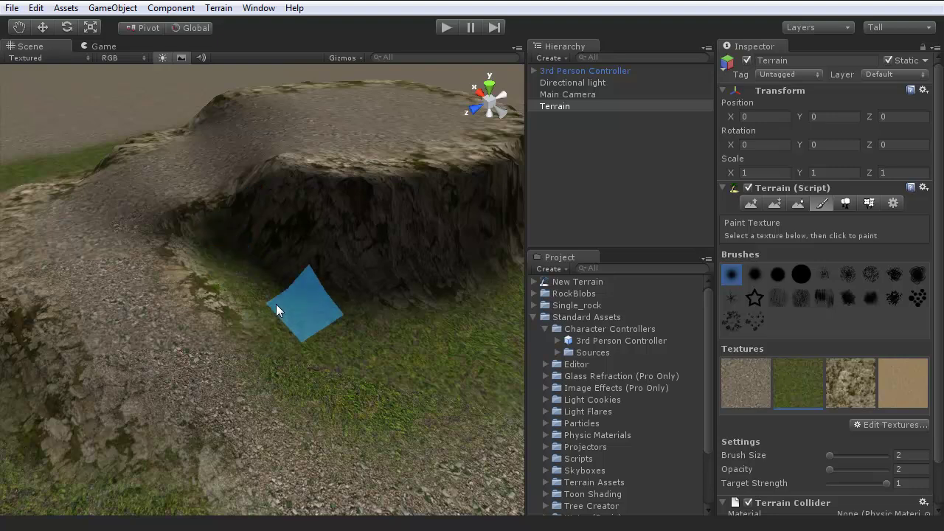
{"action": "mouse_move", "coordinate": [251, 325]}
{"action": "left_mouse_down", "text": "alt"}
{"action": "mouse_move", "coordinate": [231, 326]}
{"action": "mouse_move", "coordinate": [243, 342]}
{"action": "mouse_move", "coordinate": [236, 397]}
{"action": "left_mouse_up", "text": "alt"}
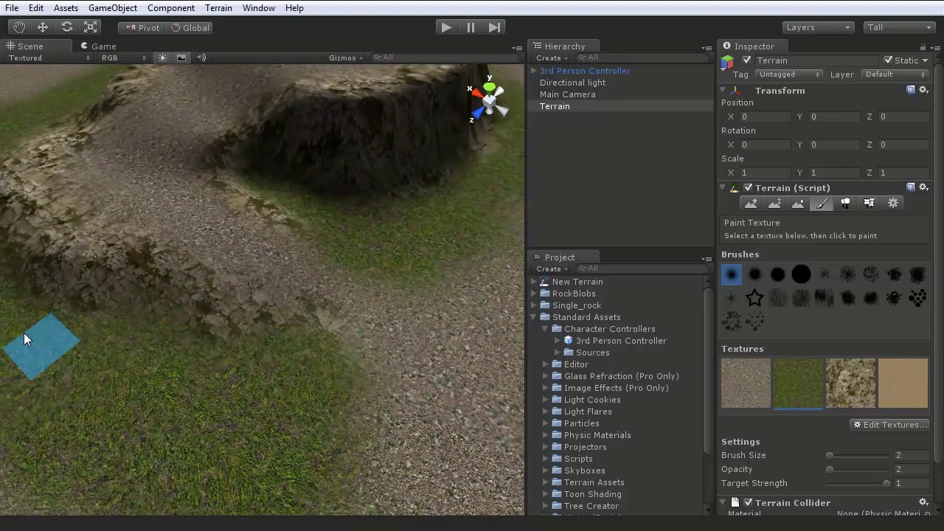
{"action": "left_click_drag", "start_coordinate": [70, 327], "coordinate": [36, 291], "text": "alt"}
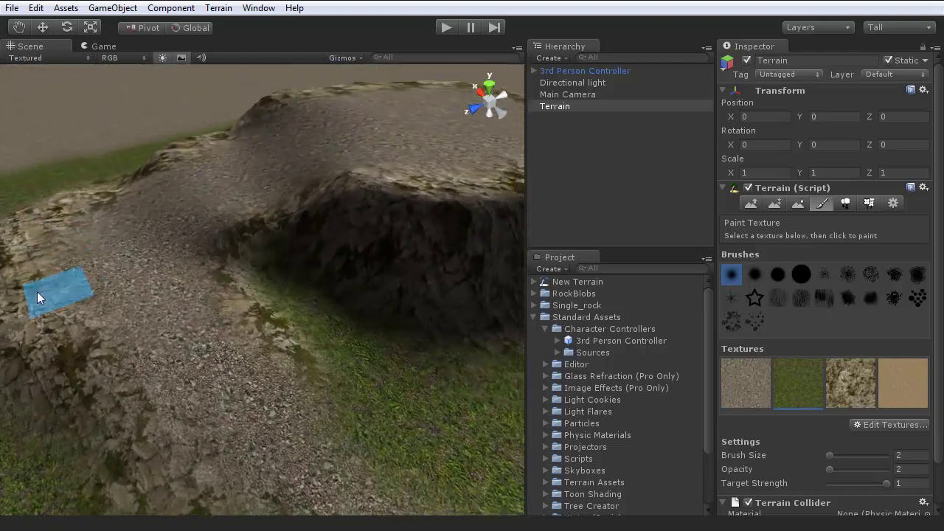
Step: Paint the sand texture at brush size 2 and opacity 2 along the rocky foot of the ramp, between rock and grass
{"action": "left_click", "coordinate": [891, 386]}
{"action": "mouse_move", "coordinate": [359, 309]}
{"action": "left_mouse_down", "text": "alt"}
{"action": "mouse_move", "coordinate": [260, 365]}
{"action": "mouse_move", "coordinate": [297, 373]}
{"action": "left_mouse_up", "text": "alt"}
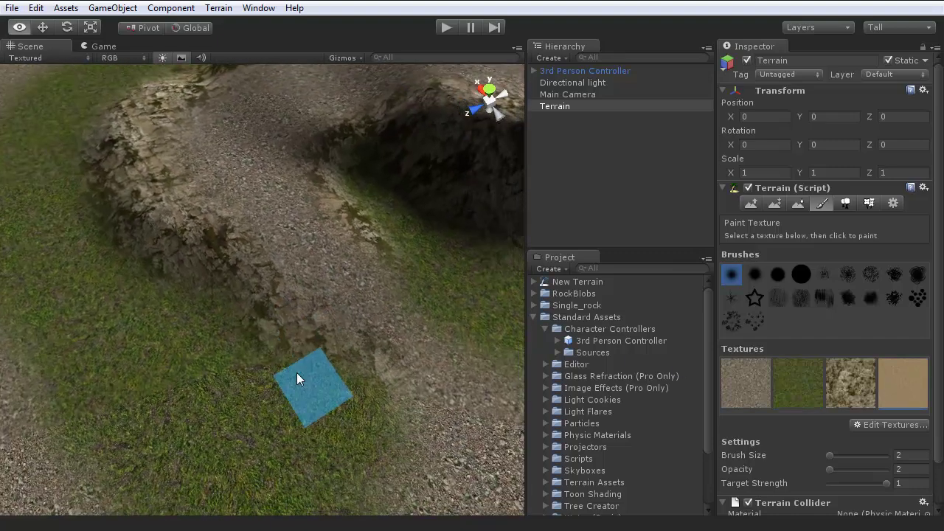
{"action": "right_click_drag", "start_coordinate": [297, 373], "coordinate": [317, 370]}
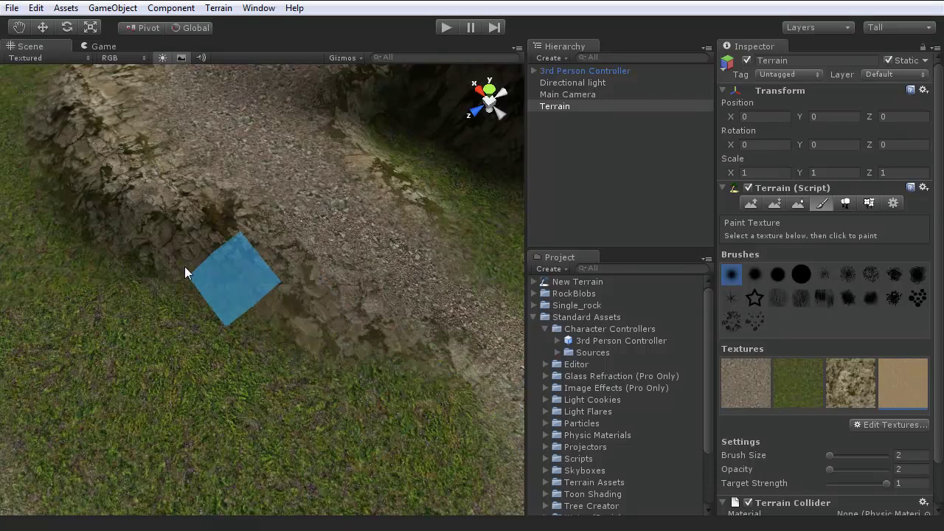
{"action": "mouse_move", "coordinate": [196, 281]}
{"action": "left_mouse_down"}
{"action": "mouse_move", "coordinate": [292, 341]}
{"action": "mouse_move", "coordinate": [373, 347]}
{"action": "left_mouse_up"}
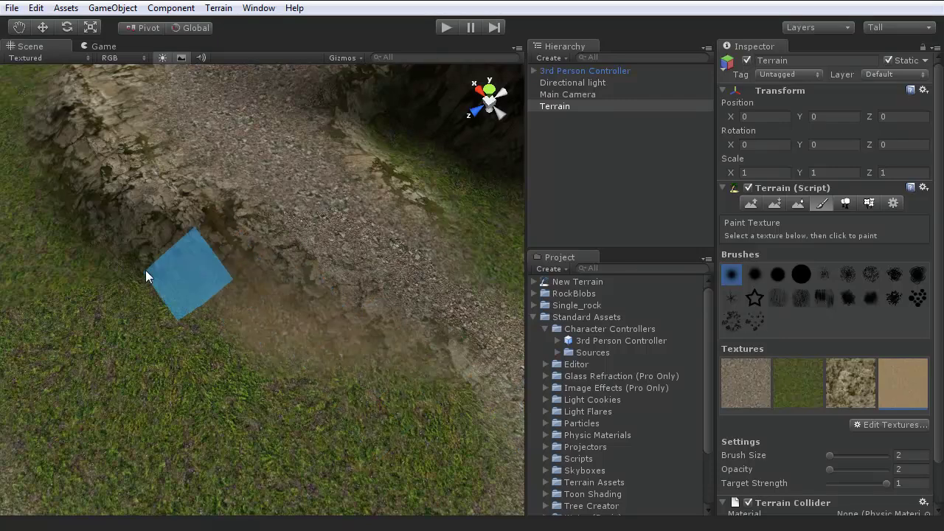
{"action": "right_click_drag", "start_coordinate": [140, 313], "coordinate": [80, 273]}
{"action": "mouse_move", "coordinate": [51, 244]}
{"action": "right_mouse_down"}
{"action": "mouse_move", "coordinate": [112, 250]}
{"action": "mouse_move", "coordinate": [2, 217]}
{"action": "mouse_move", "coordinate": [56, 183]}
{"action": "mouse_move", "coordinate": [168, 199]}
{"action": "mouse_move", "coordinate": [132, 257]}
{"action": "right_mouse_up"}
{"action": "mouse_move", "coordinate": [301, 331]}
{"action": "right_mouse_down"}
{"action": "mouse_move", "coordinate": [146, 196]}
{"action": "mouse_move", "coordinate": [162, 163]}
{"action": "mouse_move", "coordinate": [327, 166]}
{"action": "mouse_move", "coordinate": [428, 251]}
{"action": "mouse_move", "coordinate": [402, 282]}
{"action": "right_mouse_up"}
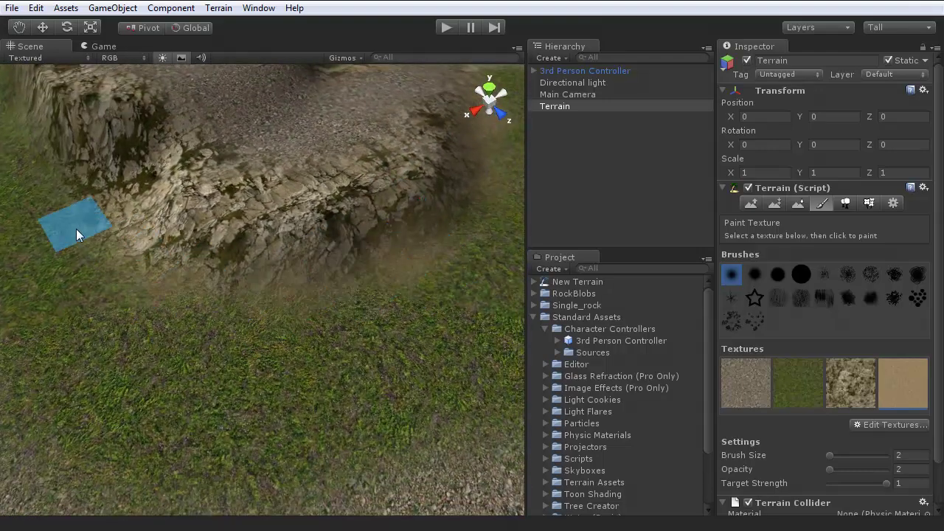
Step: Continue the sand band around the rest of the plateau's base, where the cliff face meets the grass
{"action": "mouse_move", "coordinate": [212, 288]}
{"action": "right_mouse_down"}
{"action": "mouse_move", "coordinate": [136, 151]}
{"action": "mouse_move", "coordinate": [287, 124]}
{"action": "mouse_move", "coordinate": [324, 224]}
{"action": "mouse_move", "coordinate": [270, 298]}
{"action": "mouse_move", "coordinate": [261, 221]}
{"action": "mouse_move", "coordinate": [313, 228]}
{"action": "mouse_move", "coordinate": [332, 258]}
{"action": "right_mouse_up"}
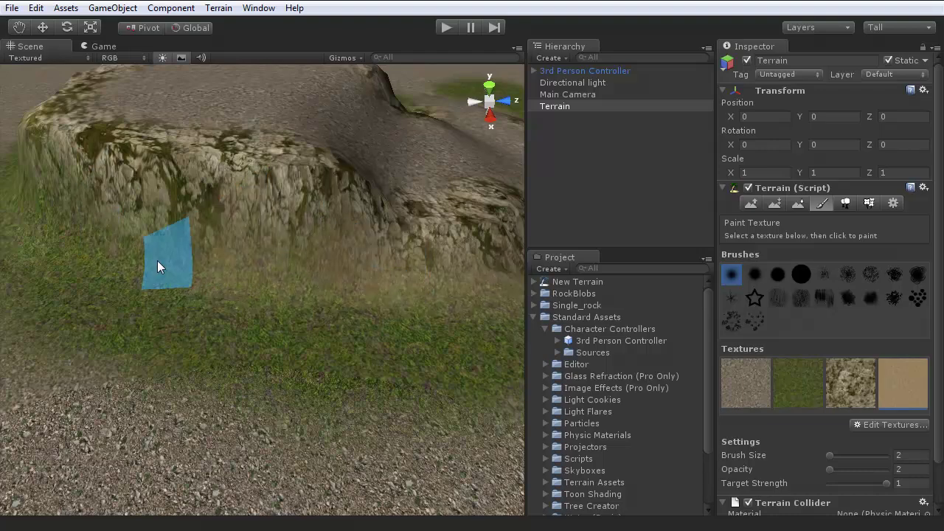
{"action": "mouse_move", "coordinate": [285, 249]}
{"action": "right_mouse_down"}
{"action": "mouse_move", "coordinate": [118, 189]}
{"action": "mouse_move", "coordinate": [168, 131]}
{"action": "mouse_move", "coordinate": [403, 339]}
{"action": "right_mouse_up"}
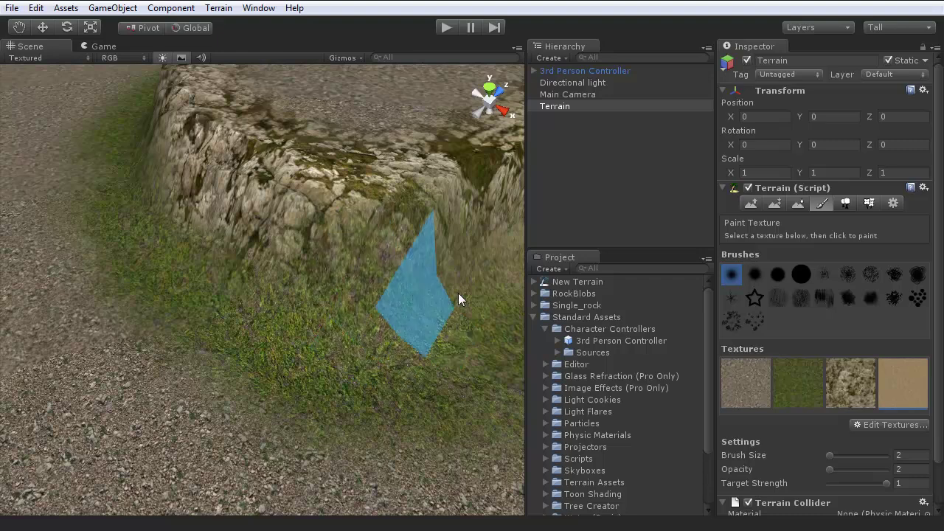
{"action": "mouse_move", "coordinate": [223, 268]}
{"action": "left_mouse_down"}
{"action": "mouse_move", "coordinate": [208, 277]}
{"action": "mouse_move", "coordinate": [156, 213]}
{"action": "mouse_move", "coordinate": [248, 276]}
{"action": "mouse_move", "coordinate": [214, 203]}
{"action": "left_mouse_up"}
{"action": "mouse_move", "coordinate": [214, 203]}
{"action": "right_mouse_down"}
{"action": "mouse_move", "coordinate": [238, 100]}
{"action": "mouse_move", "coordinate": [304, 138]}
{"action": "mouse_move", "coordinate": [287, 156]}
{"action": "mouse_move", "coordinate": [365, 112]}
{"action": "mouse_move", "coordinate": [511, 174]}
{"action": "mouse_move", "coordinate": [476, 228]}
{"action": "right_mouse_up"}
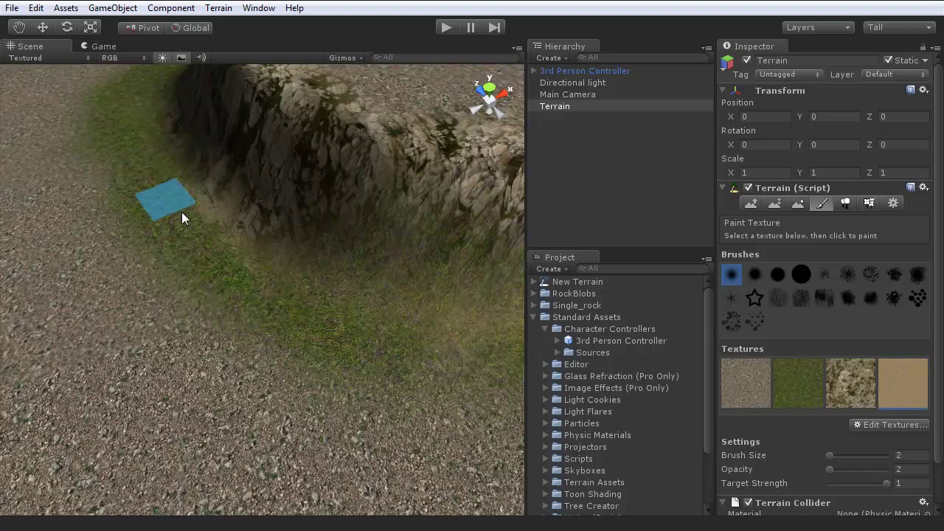
{"action": "mouse_move", "coordinate": [219, 167]}
{"action": "right_mouse_down"}
{"action": "mouse_move", "coordinate": [254, 114]}
{"action": "mouse_move", "coordinate": [296, 103]}
{"action": "mouse_move", "coordinate": [325, 65]}
{"action": "mouse_move", "coordinate": [449, 71]}
{"action": "mouse_move", "coordinate": [527, 135]}
{"action": "mouse_move", "coordinate": [642, 120]}
{"action": "mouse_move", "coordinate": [750, 63]}
{"action": "mouse_move", "coordinate": [572, 67]}
{"action": "mouse_move", "coordinate": [588, 95]}
{"action": "mouse_move", "coordinate": [568, 203]}
{"action": "right_mouse_up"}
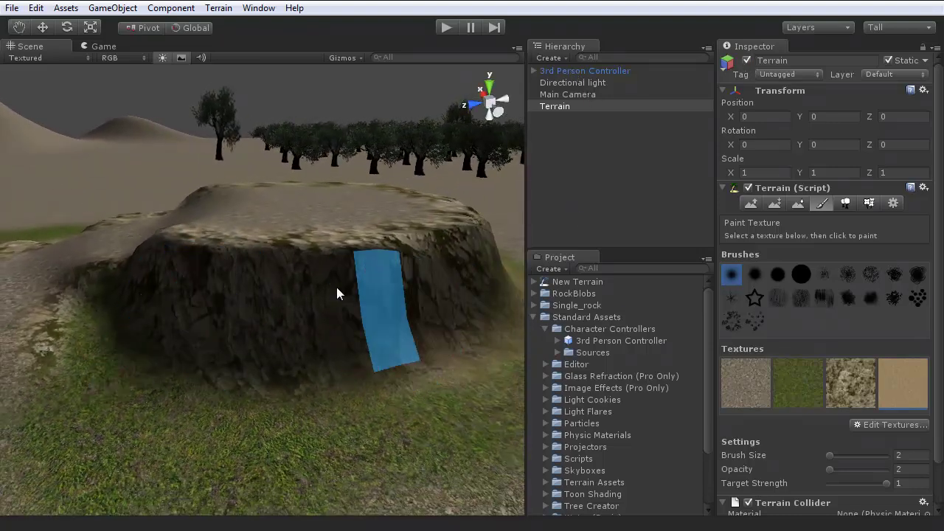
{"action": "right_click_drag", "start_coordinate": [365, 337], "coordinate": [229, 288]}
Step: Add the Cliff (Layered Rock) texture to the terrain with a tile size of 15 by 15
{"action": "left_click", "coordinate": [879, 426]}
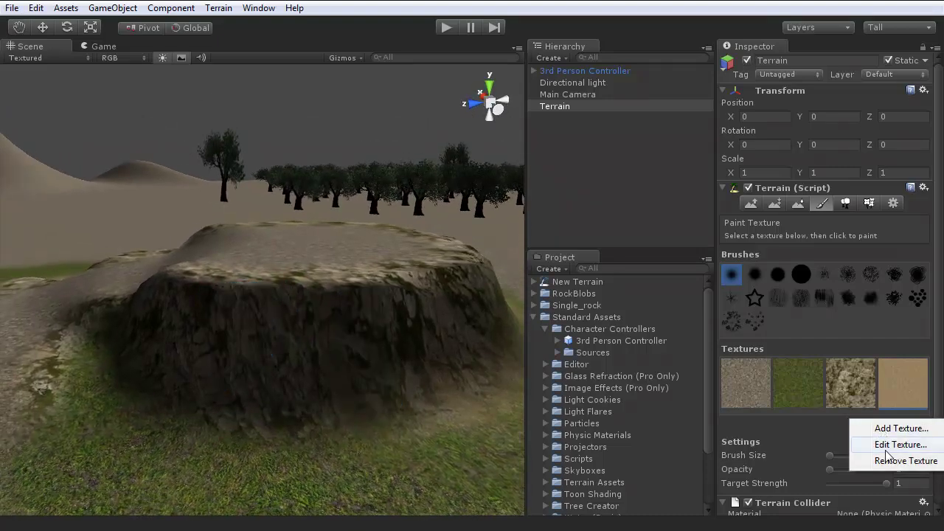
{"action": "left_click", "coordinate": [881, 427]}
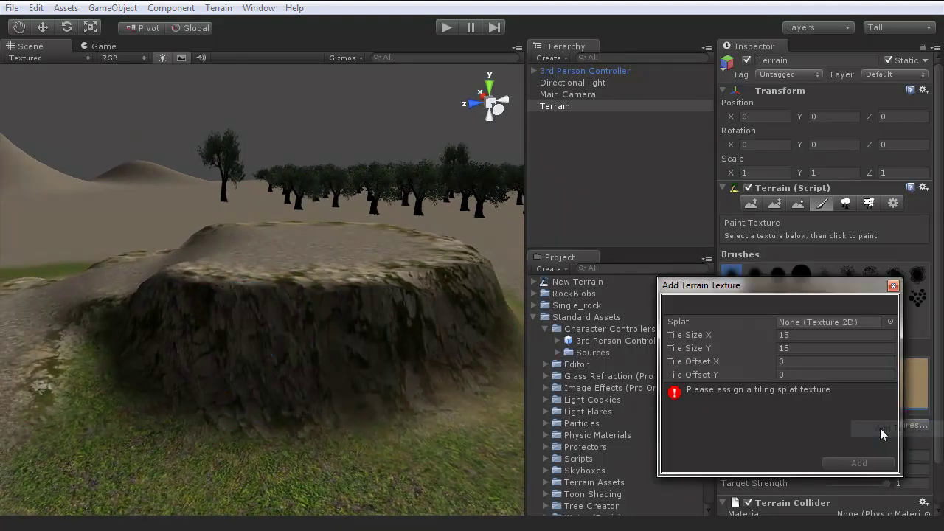
{"action": "left_click", "coordinate": [891, 322]}
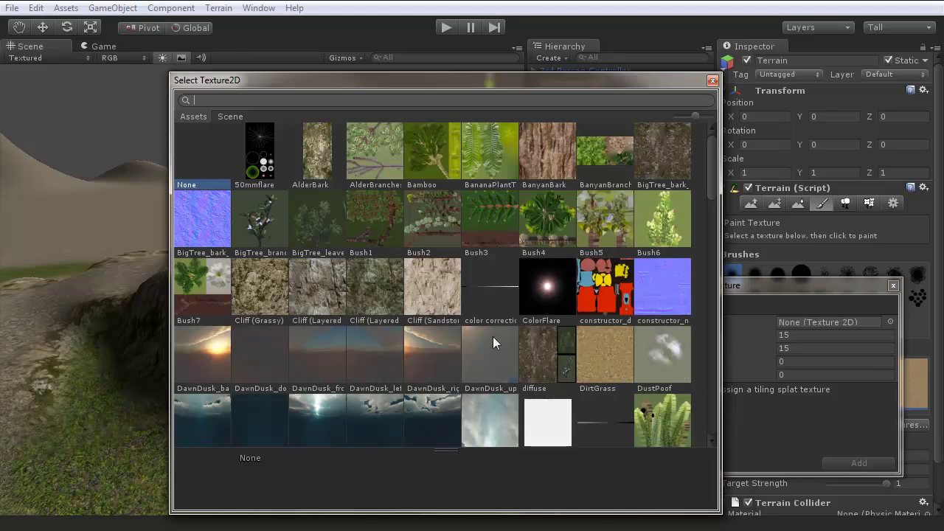
{"action": "left_click", "coordinate": [368, 281]}
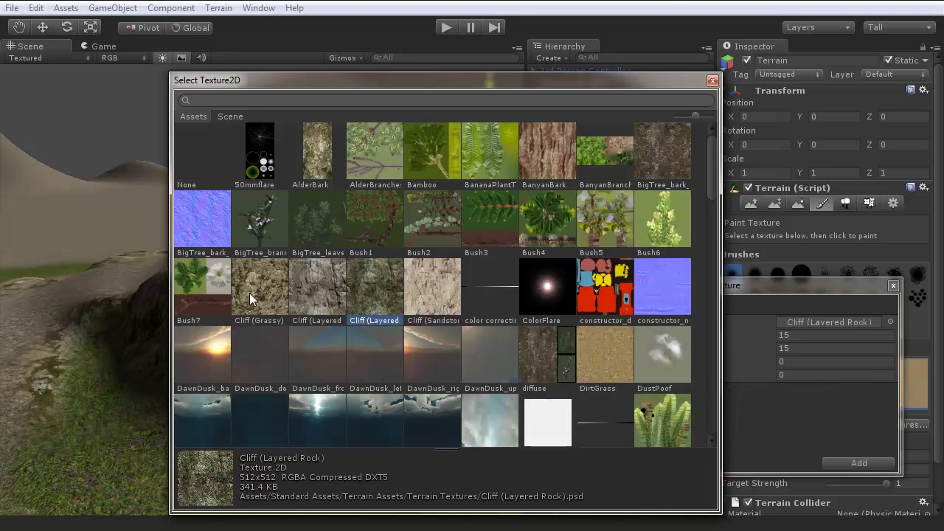
{"action": "left_click", "coordinate": [713, 79]}
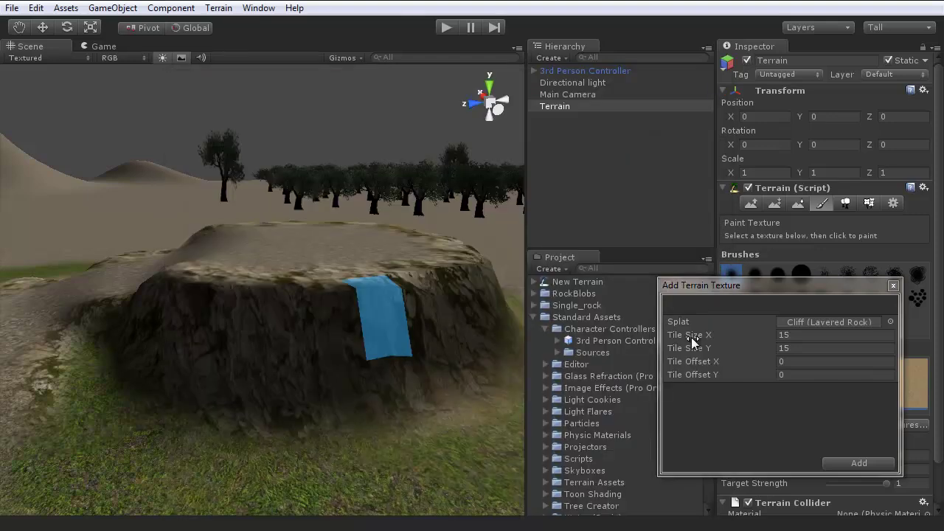
{"action": "left_click", "coordinate": [856, 464]}
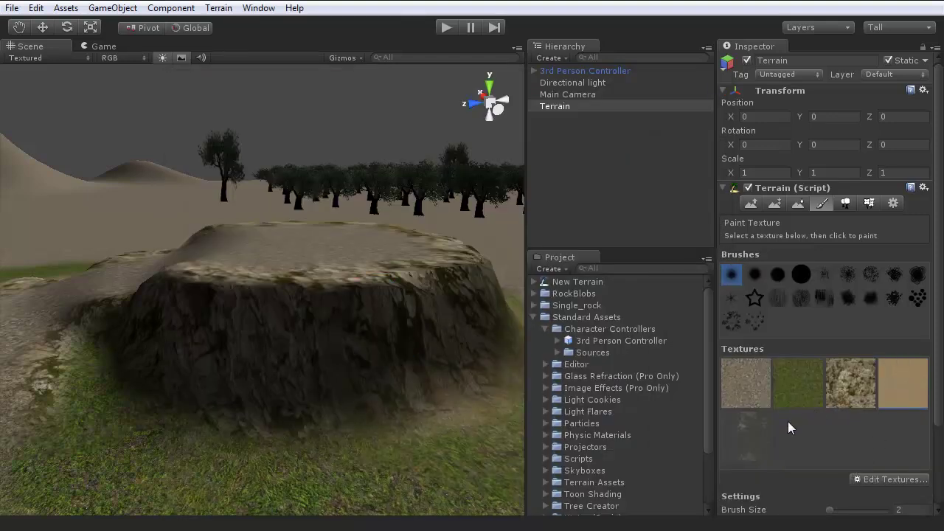
Step: Paint the layered rock texture at brush size 2 and opacity 2 over the lower part of the plateau's dark cliff
{"action": "left_click", "coordinate": [748, 433]}
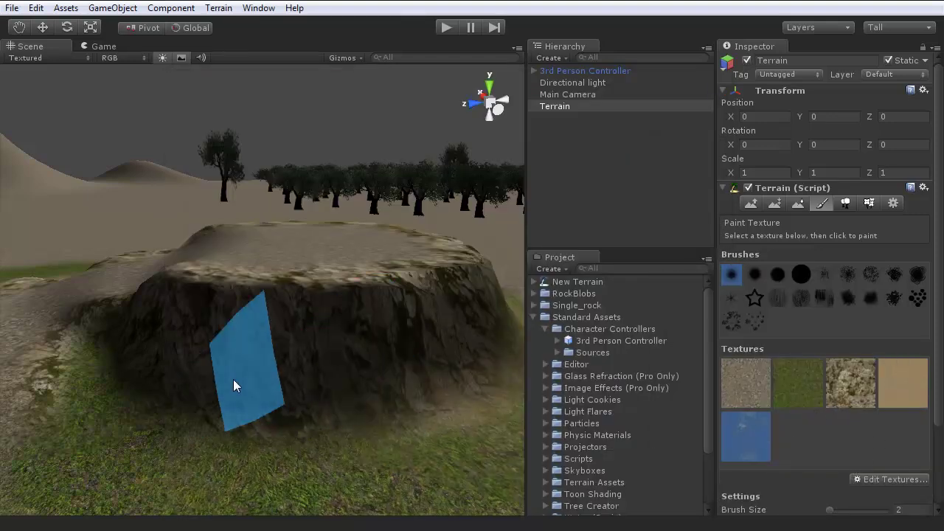
{"action": "scroll", "coordinate": [847, 467], "scroll_direction": "down", "scroll_amount": 3}
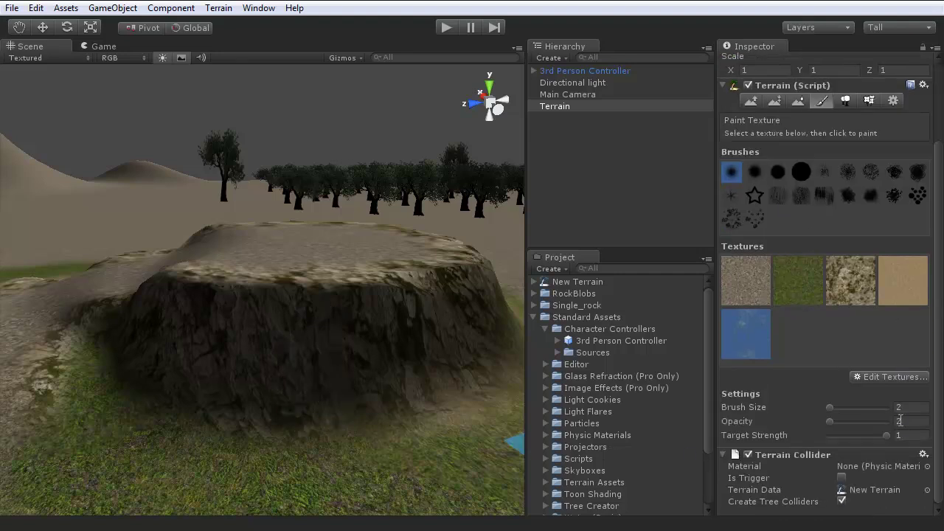
{"action": "mouse_move", "coordinate": [255, 369]}
{"action": "left_mouse_down"}
{"action": "mouse_move", "coordinate": [296, 383]}
{"action": "mouse_move", "coordinate": [402, 363]}
{"action": "left_mouse_up"}
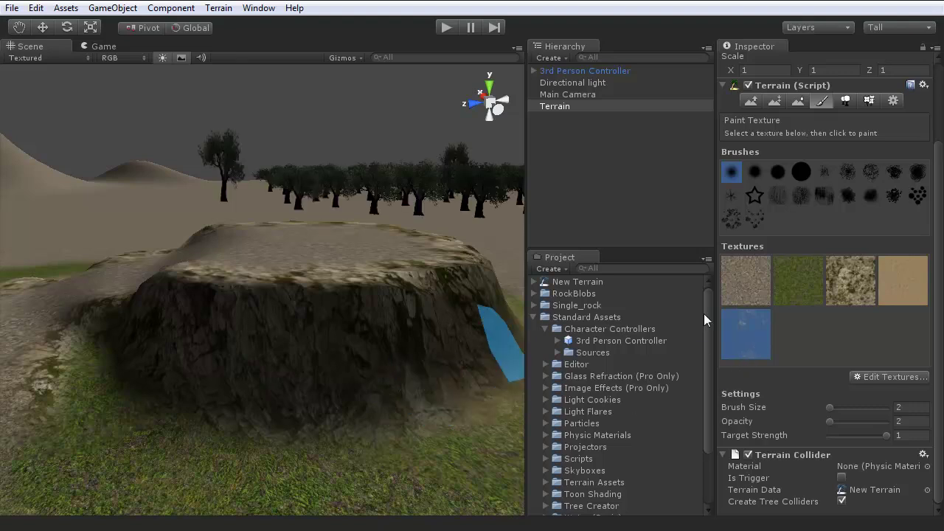
{"action": "mouse_move", "coordinate": [415, 389]}
{"action": "left_mouse_down"}
{"action": "mouse_move", "coordinate": [320, 365]}
{"action": "mouse_move", "coordinate": [415, 358]}
{"action": "mouse_move", "coordinate": [355, 377]}
{"action": "mouse_move", "coordinate": [334, 368]}
{"action": "mouse_move", "coordinate": [406, 399]}
{"action": "left_mouse_up"}
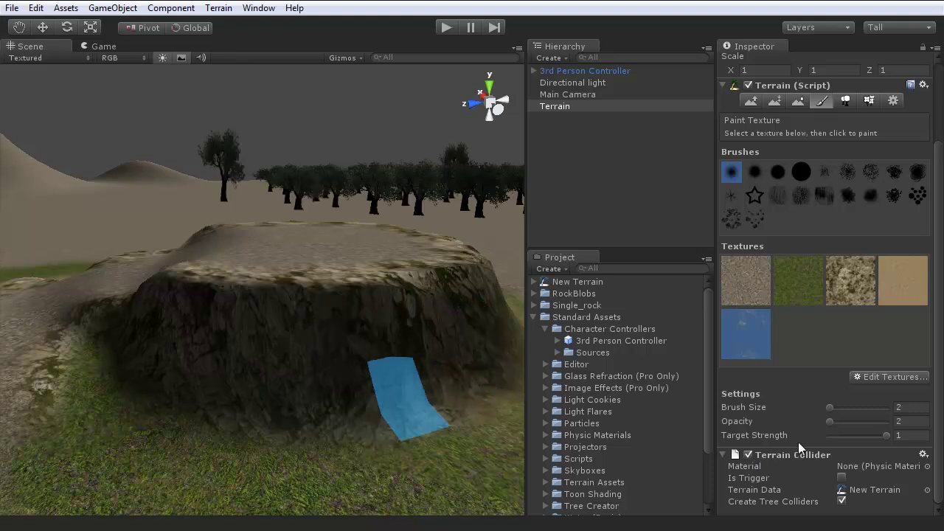
Step: Raise the opacity to 11 and paint layered rock along the foot of the dark cliff and around the plateau's adjoining side
{"action": "left_click_drag", "start_coordinate": [830, 420], "coordinate": [836, 422]}
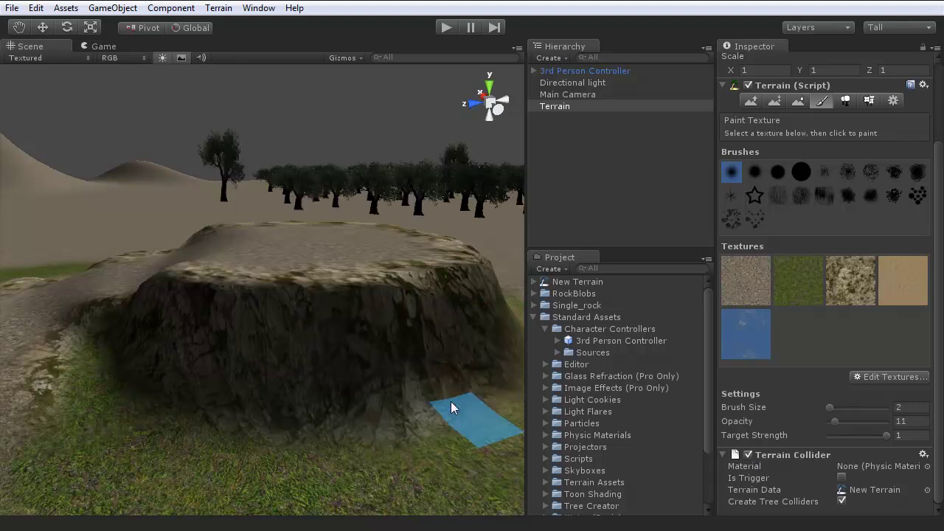
{"action": "mouse_move", "coordinate": [450, 401]}
{"action": "left_mouse_down"}
{"action": "mouse_move", "coordinate": [389, 366]}
{"action": "mouse_move", "coordinate": [253, 375]}
{"action": "mouse_move", "coordinate": [428, 400]}
{"action": "mouse_move", "coordinate": [217, 407]}
{"action": "mouse_move", "coordinate": [225, 394]}
{"action": "mouse_move", "coordinate": [276, 414]}
{"action": "left_mouse_up"}
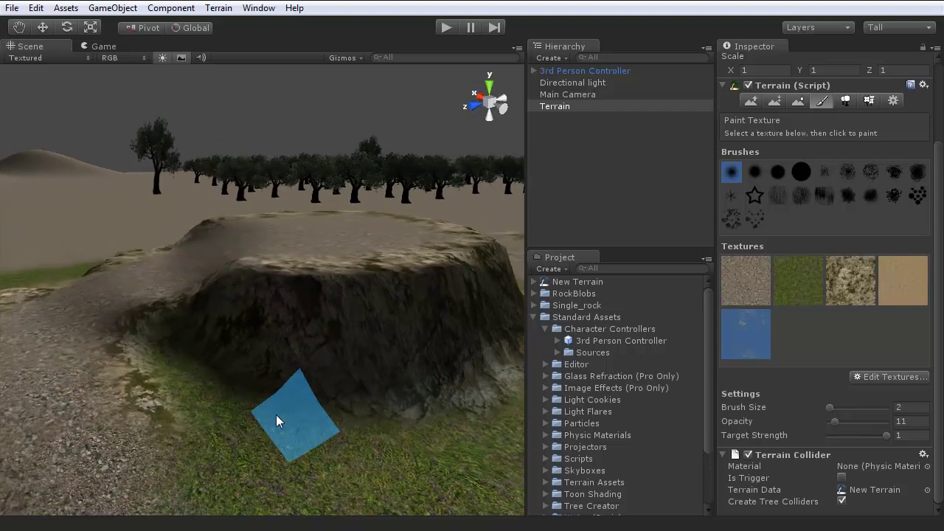
{"action": "left_click_drag", "start_coordinate": [187, 346], "coordinate": [60, 406], "text": "alt"}
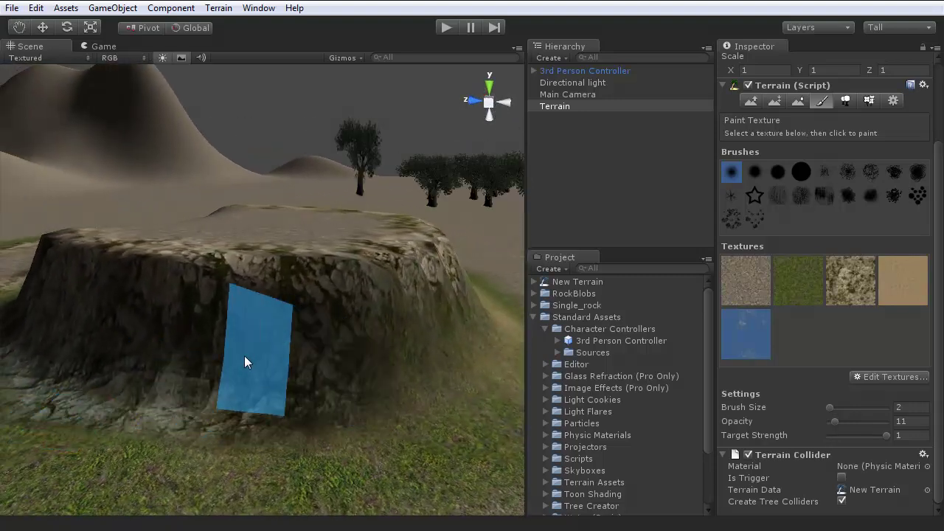
{"action": "mouse_move", "coordinate": [359, 356]}
{"action": "left_mouse_down", "text": "alt"}
{"action": "mouse_move", "coordinate": [333, 364]}
{"action": "mouse_move", "coordinate": [218, 352]}
{"action": "mouse_move", "coordinate": [37, 378]}
{"action": "mouse_move", "coordinate": [151, 353]}
{"action": "left_mouse_up", "text": "alt"}
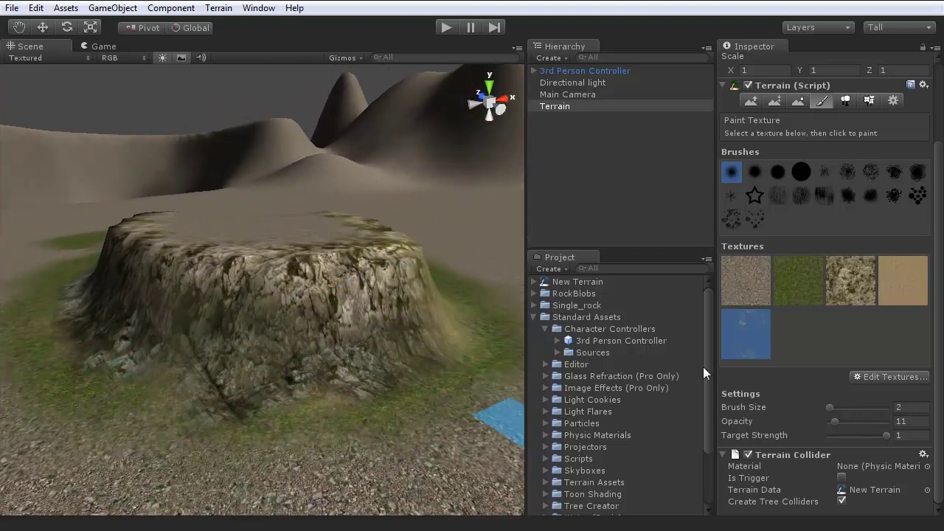
Step: Blend the grass texture at opacity 2 into the layered rock along the foot of the plateau's cliff
{"action": "left_click", "coordinate": [805, 280]}
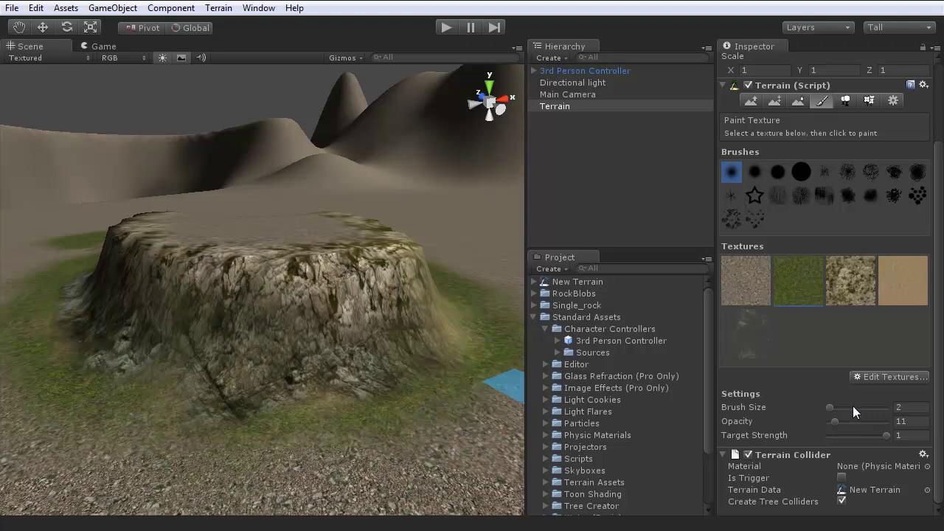
{"action": "left_click_drag", "start_coordinate": [837, 420], "coordinate": [829, 422]}
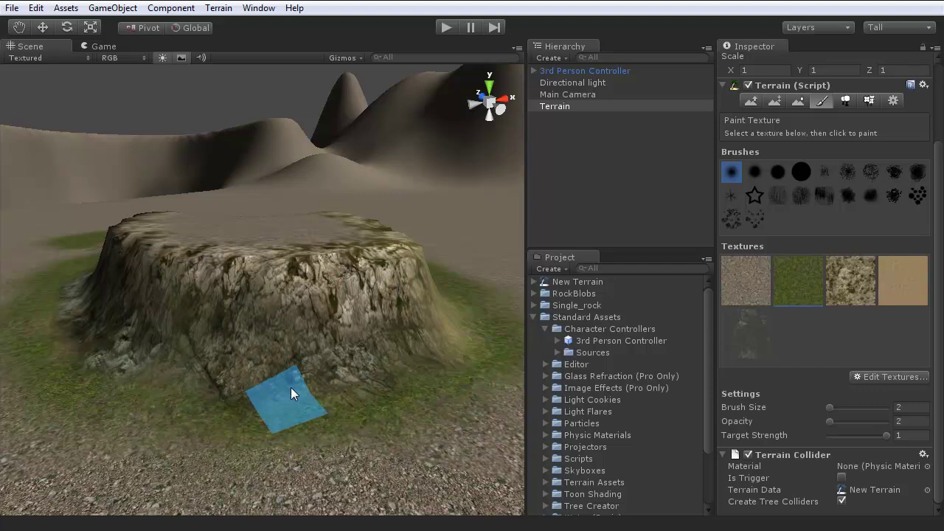
{"action": "mouse_move", "coordinate": [176, 401]}
{"action": "left_mouse_down", "text": "alt"}
{"action": "mouse_move", "coordinate": [157, 346]}
{"action": "mouse_move", "coordinate": [179, 311]}
{"action": "mouse_move", "coordinate": [218, 287]}
{"action": "mouse_move", "coordinate": [334, 380]}
{"action": "mouse_move", "coordinate": [454, 407]}
{"action": "left_mouse_up", "text": "alt"}
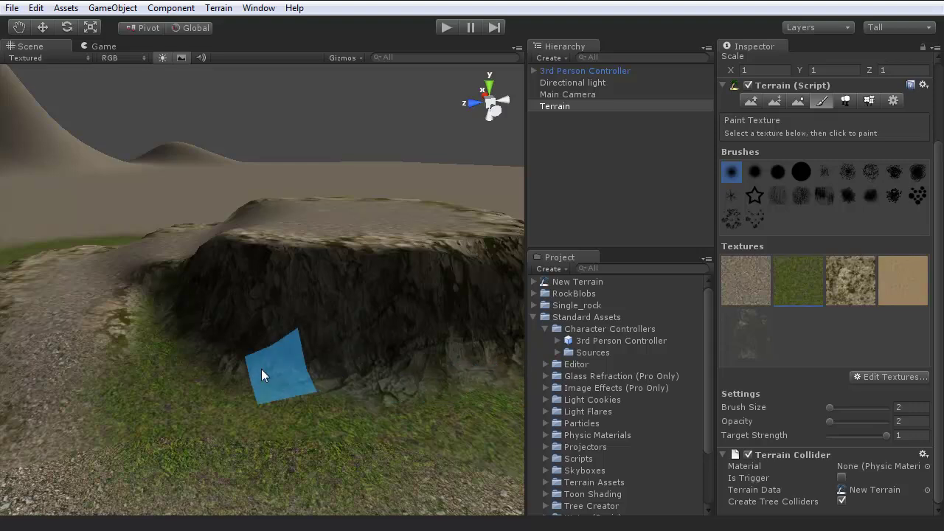
{"action": "mouse_move", "coordinate": [463, 416]}
{"action": "left_mouse_down", "text": "alt"}
{"action": "mouse_move", "coordinate": [191, 389]}
{"action": "mouse_move", "coordinate": [220, 400]}
{"action": "mouse_move", "coordinate": [212, 323]}
{"action": "mouse_move", "coordinate": [270, 329]}
{"action": "mouse_move", "coordinate": [399, 481]}
{"action": "mouse_move", "coordinate": [486, 506]}
{"action": "mouse_move", "coordinate": [642, 420]}
{"action": "left_mouse_up", "text": "alt"}
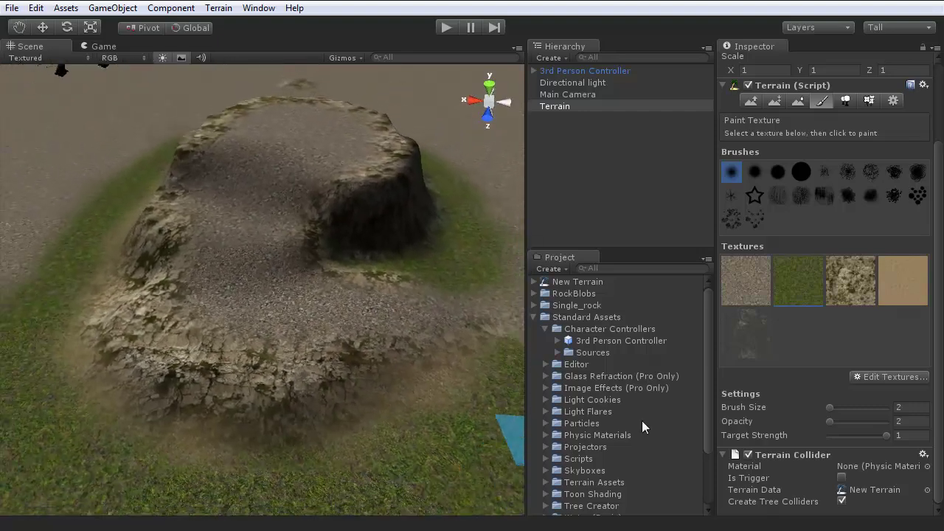
Step: Paint faint grass at opacity 2 along the outer rocky rim of the ramp
{"action": "left_click", "coordinate": [848, 278]}
{"action": "left_click", "coordinate": [792, 284]}
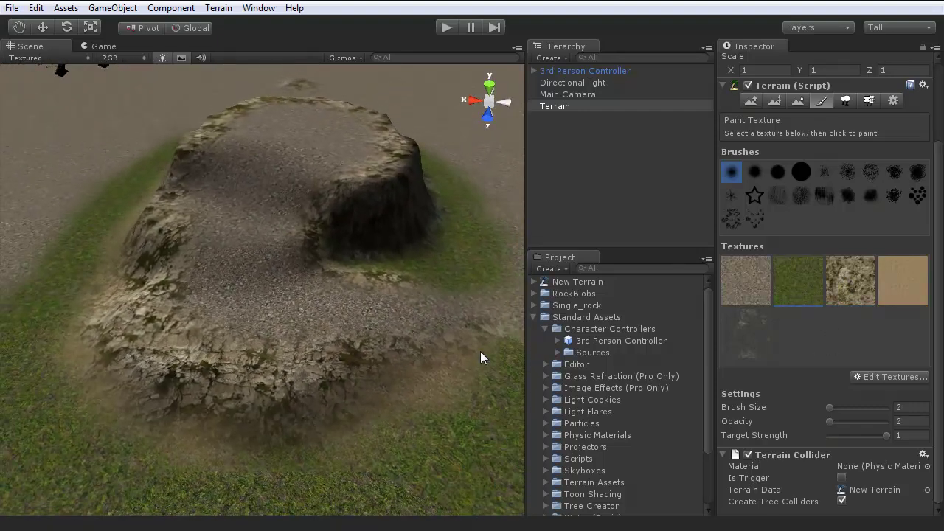
{"action": "mouse_move", "coordinate": [275, 342]}
{"action": "left_mouse_down"}
{"action": "mouse_move", "coordinate": [260, 357]}
{"action": "mouse_move", "coordinate": [269, 363]}
{"action": "mouse_move", "coordinate": [277, 350]}
{"action": "mouse_move", "coordinate": [268, 361]}
{"action": "mouse_move", "coordinate": [267, 348]}
{"action": "mouse_move", "coordinate": [168, 338]}
{"action": "mouse_move", "coordinate": [187, 329]}
{"action": "mouse_move", "coordinate": [181, 310]}
{"action": "mouse_move", "coordinate": [251, 371]}
{"action": "mouse_move", "coordinate": [298, 351]}
{"action": "mouse_move", "coordinate": [260, 352]}
{"action": "mouse_move", "coordinate": [165, 316]}
{"action": "mouse_move", "coordinate": [221, 319]}
{"action": "mouse_move", "coordinate": [302, 342]}
{"action": "mouse_move", "coordinate": [353, 342]}
{"action": "mouse_move", "coordinate": [252, 369]}
{"action": "mouse_move", "coordinate": [175, 316]}
{"action": "left_mouse_up"}
{"action": "mouse_move", "coordinate": [175, 316]}
{"action": "right_mouse_down"}
{"action": "mouse_move", "coordinate": [232, 114]}
{"action": "mouse_move", "coordinate": [296, 159]}
{"action": "mouse_move", "coordinate": [272, 245]}
{"action": "mouse_move", "coordinate": [182, 211]}
{"action": "right_mouse_up"}
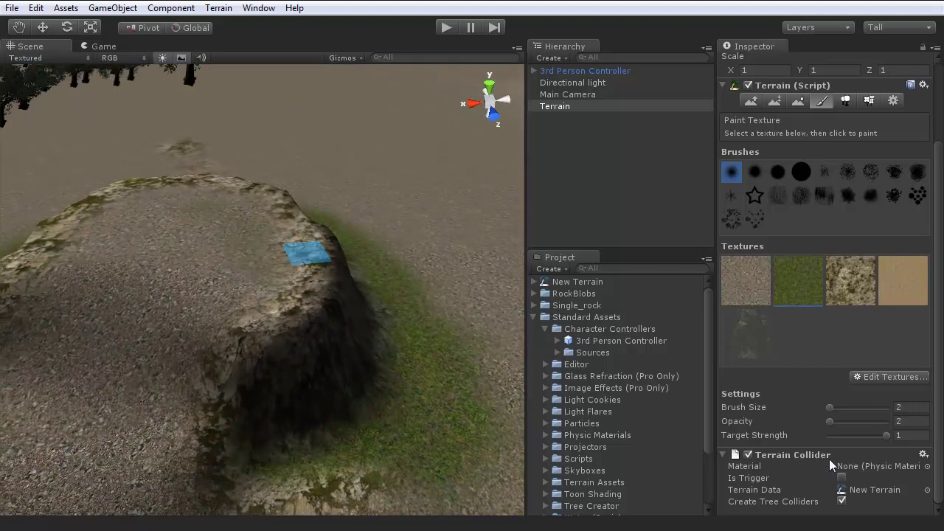
Step: Paint the grass texture at opacity 3 over the plateau top beside the dark cliff and around its far rim
{"action": "left_click_drag", "start_coordinate": [829, 423], "coordinate": [832, 422]}
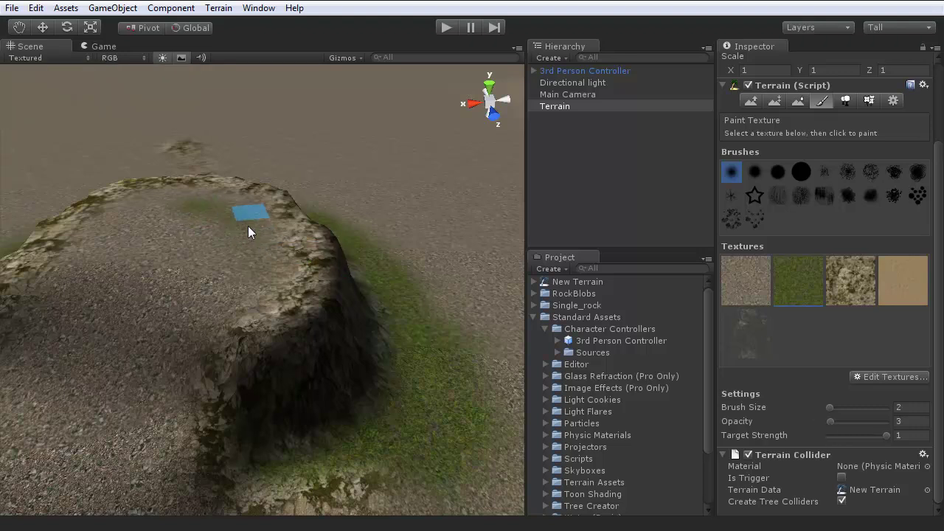
{"action": "mouse_move", "coordinate": [215, 198]}
{"action": "left_mouse_down"}
{"action": "mouse_move", "coordinate": [263, 232]}
{"action": "mouse_move", "coordinate": [239, 302]}
{"action": "mouse_move", "coordinate": [223, 310]}
{"action": "mouse_move", "coordinate": [259, 251]}
{"action": "mouse_move", "coordinate": [217, 281]}
{"action": "mouse_move", "coordinate": [227, 263]}
{"action": "mouse_move", "coordinate": [200, 274]}
{"action": "mouse_move", "coordinate": [109, 233]}
{"action": "mouse_move", "coordinate": [192, 200]}
{"action": "mouse_move", "coordinate": [163, 185]}
{"action": "left_mouse_up"}
{"action": "mouse_move", "coordinate": [303, 264]}
{"action": "left_mouse_down"}
{"action": "mouse_move", "coordinate": [290, 225]}
{"action": "mouse_move", "coordinate": [275, 320]}
{"action": "mouse_move", "coordinate": [288, 287]}
{"action": "mouse_move", "coordinate": [260, 327]}
{"action": "mouse_move", "coordinate": [310, 245]}
{"action": "mouse_move", "coordinate": [270, 197]}
{"action": "mouse_move", "coordinate": [229, 184]}
{"action": "left_mouse_up"}
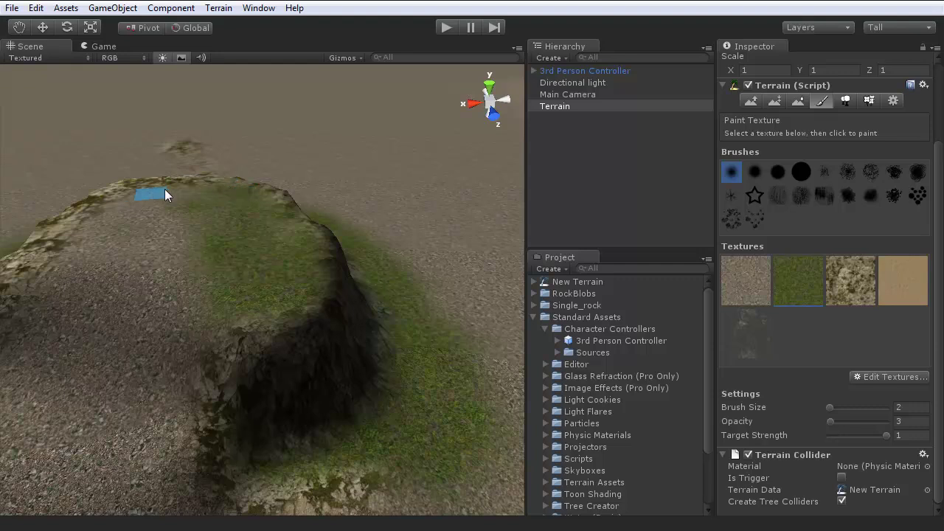
{"action": "mouse_move", "coordinate": [165, 188]}
{"action": "left_mouse_down"}
{"action": "mouse_move", "coordinate": [147, 184]}
{"action": "mouse_move", "coordinate": [125, 201]}
{"action": "mouse_move", "coordinate": [56, 216]}
{"action": "mouse_move", "coordinate": [128, 185]}
{"action": "mouse_move", "coordinate": [24, 252]}
{"action": "mouse_move", "coordinate": [10, 291]}
{"action": "mouse_move", "coordinate": [89, 256]}
{"action": "left_mouse_up"}
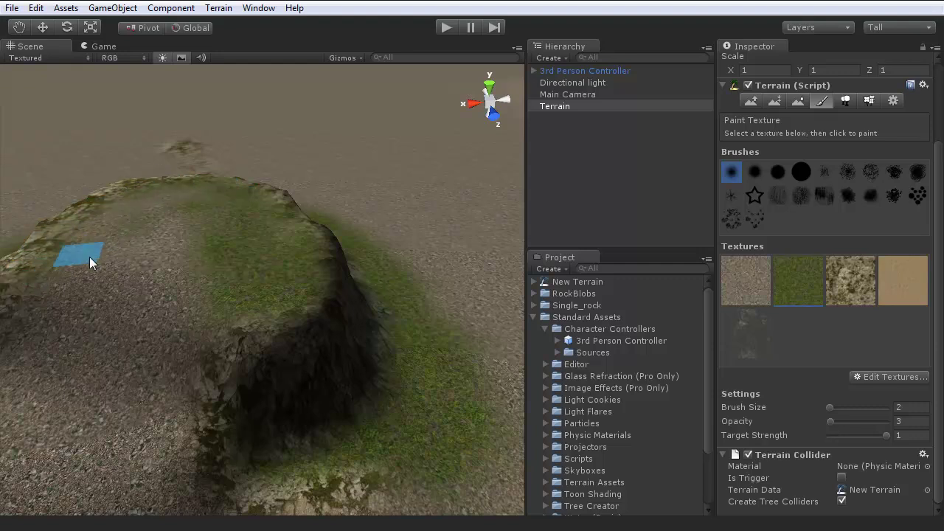
Step: Raise the opacity to 11 and cover the rest of the plateau top with grass, leaving gravel where the ramp arrives
{"action": "left_click_drag", "start_coordinate": [155, 256], "coordinate": [376, 291], "text": "alt"}
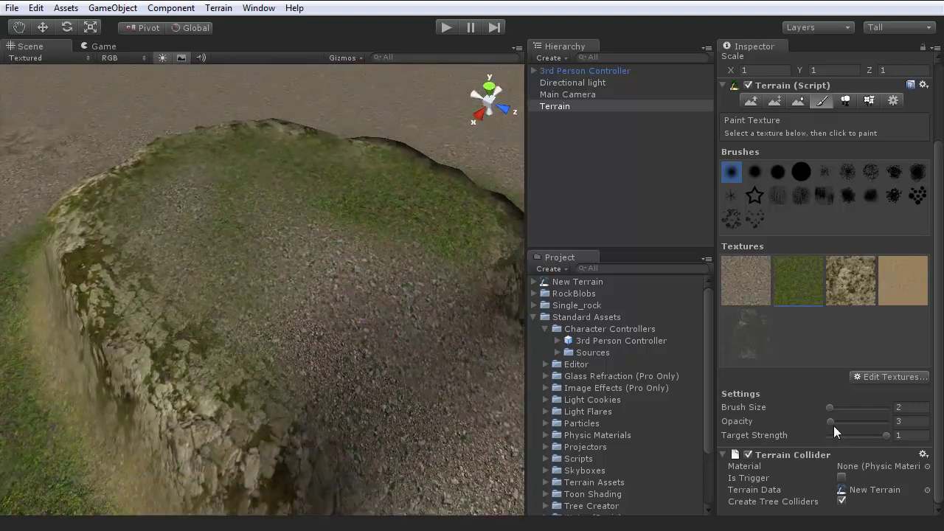
{"action": "left_click_drag", "start_coordinate": [830, 422], "coordinate": [835, 423]}
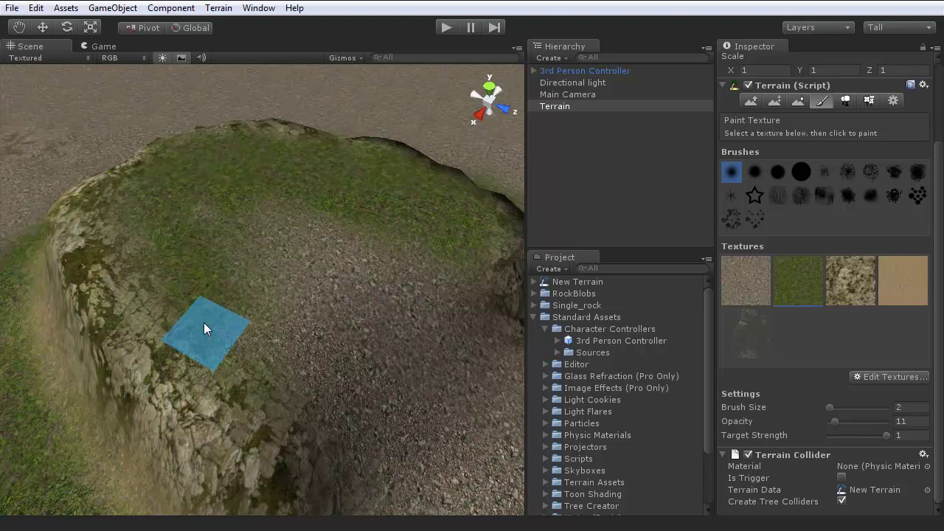
{"action": "mouse_move", "coordinate": [204, 322]}
{"action": "left_mouse_down"}
{"action": "mouse_move", "coordinate": [284, 254]}
{"action": "mouse_move", "coordinate": [228, 263]}
{"action": "mouse_move", "coordinate": [416, 221]}
{"action": "mouse_move", "coordinate": [197, 295]}
{"action": "mouse_move", "coordinate": [142, 290]}
{"action": "mouse_move", "coordinate": [228, 392]}
{"action": "mouse_move", "coordinate": [154, 337]}
{"action": "mouse_move", "coordinate": [140, 293]}
{"action": "mouse_move", "coordinate": [92, 233]}
{"action": "left_mouse_up"}
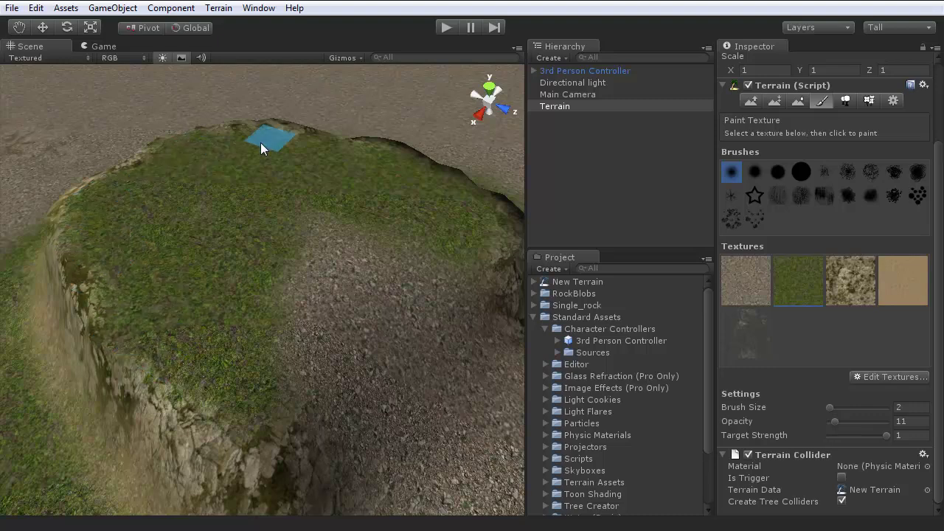
Step: Paint the sand texture at opacity 3 along the grassy rim of the plateau top
{"action": "mouse_move", "coordinate": [474, 237]}
{"action": "left_mouse_down", "text": "alt"}
{"action": "mouse_move", "coordinate": [294, 235]}
{"action": "mouse_move", "coordinate": [355, 265]}
{"action": "left_mouse_up", "text": "alt"}
{"action": "left_click", "coordinate": [744, 278]}
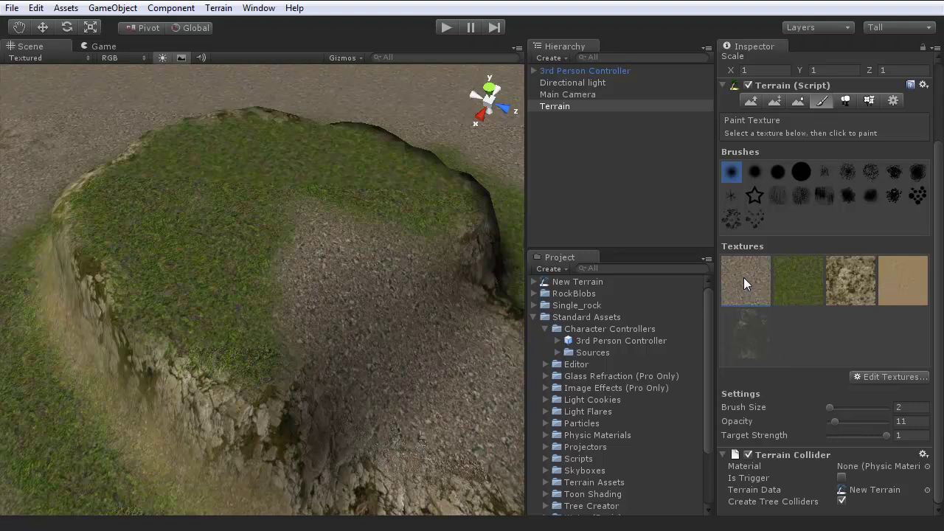
{"action": "left_click", "coordinate": [895, 270]}
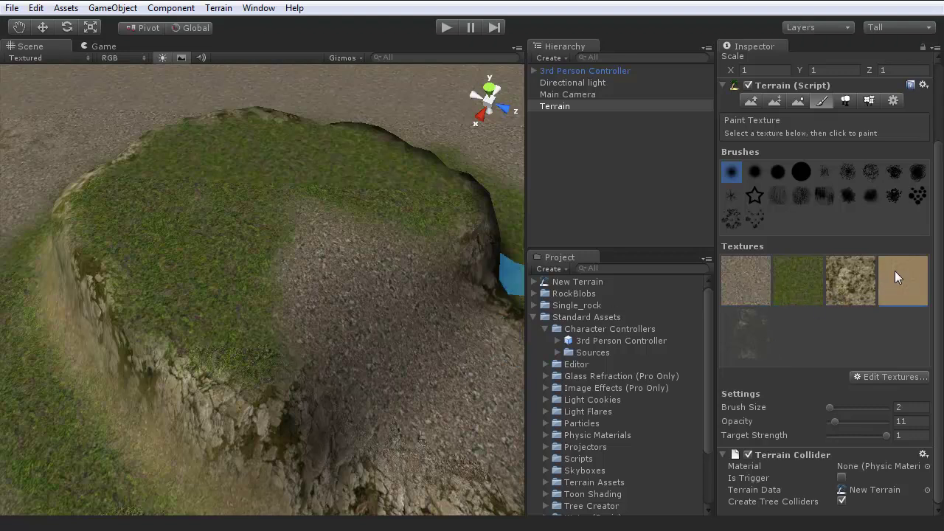
{"action": "mouse_move", "coordinate": [244, 373]}
{"action": "left_mouse_down"}
{"action": "mouse_move", "coordinate": [193, 321]}
{"action": "mouse_move", "coordinate": [227, 363]}
{"action": "left_mouse_up"}
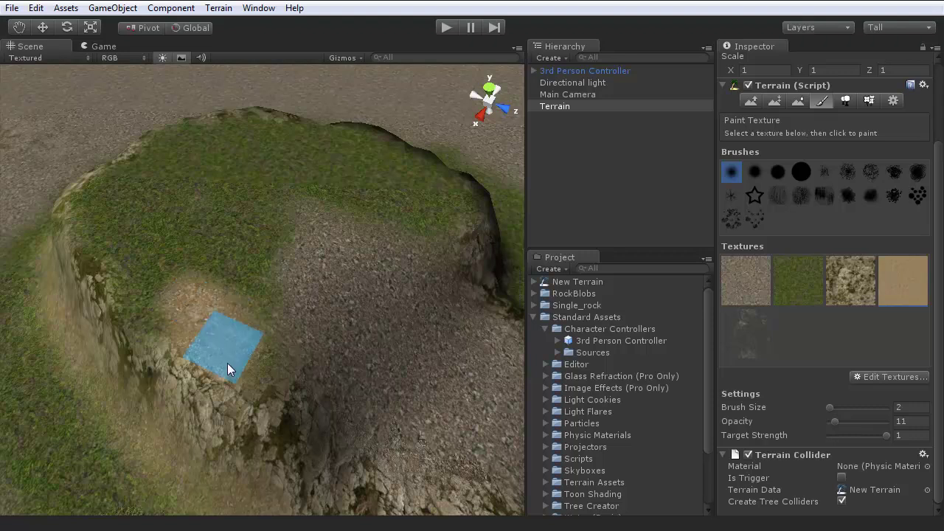
{"action": "key", "text": "ctrl+z"}
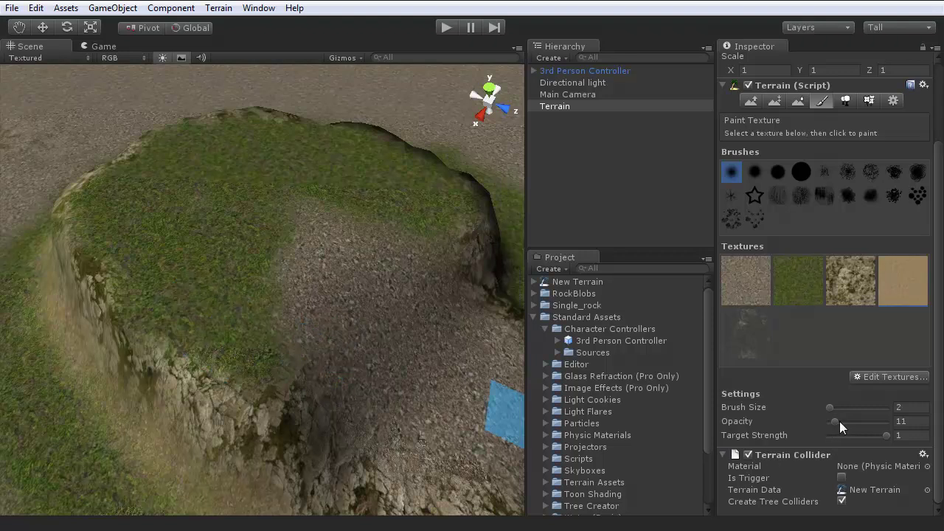
{"action": "left_click_drag", "start_coordinate": [840, 422], "coordinate": [834, 421]}
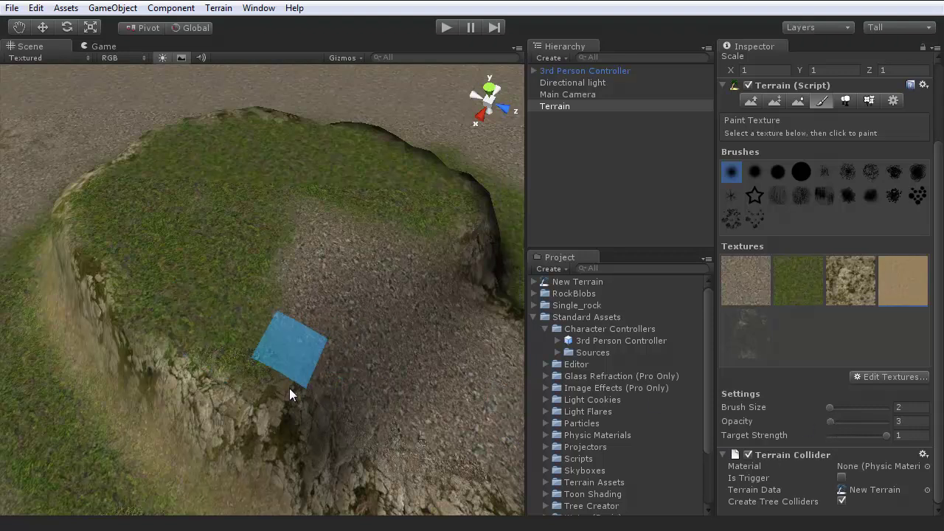
{"action": "mouse_move", "coordinate": [290, 388]}
{"action": "left_mouse_down"}
{"action": "mouse_move", "coordinate": [247, 356]}
{"action": "mouse_move", "coordinate": [284, 366]}
{"action": "mouse_move", "coordinate": [162, 311]}
{"action": "mouse_move", "coordinate": [88, 190]}
{"action": "mouse_move", "coordinate": [120, 188]}
{"action": "mouse_move", "coordinate": [243, 112]}
{"action": "left_mouse_up"}
{"action": "mouse_move", "coordinate": [310, 131]}
{"action": "left_mouse_down"}
{"action": "mouse_move", "coordinate": [413, 172]}
{"action": "mouse_move", "coordinate": [474, 233]}
{"action": "mouse_move", "coordinate": [389, 172]}
{"action": "left_mouse_up"}
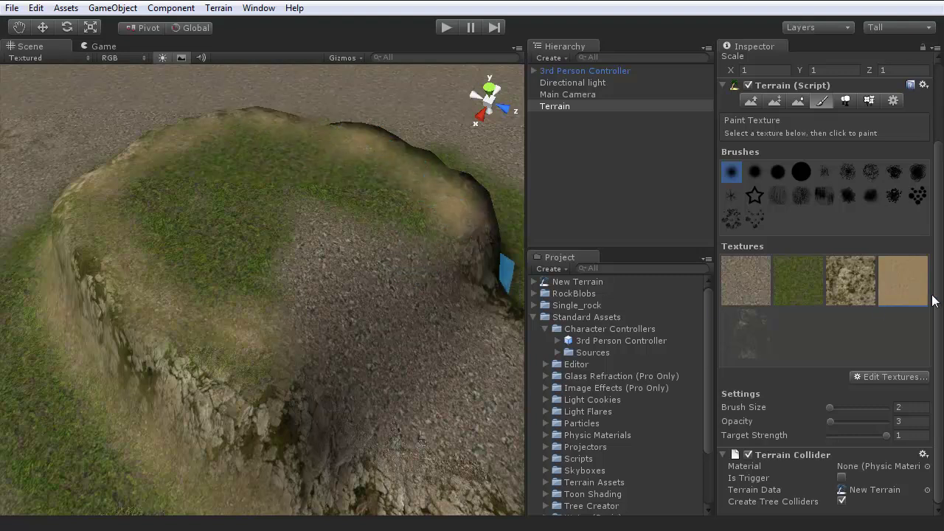
Step: Blend the layered rock texture at opacity 3 over the sandy plateau rim, and soften it with grass at opacity 2
{"action": "left_click", "coordinate": [834, 279]}
{"action": "left_click", "coordinate": [732, 332]}
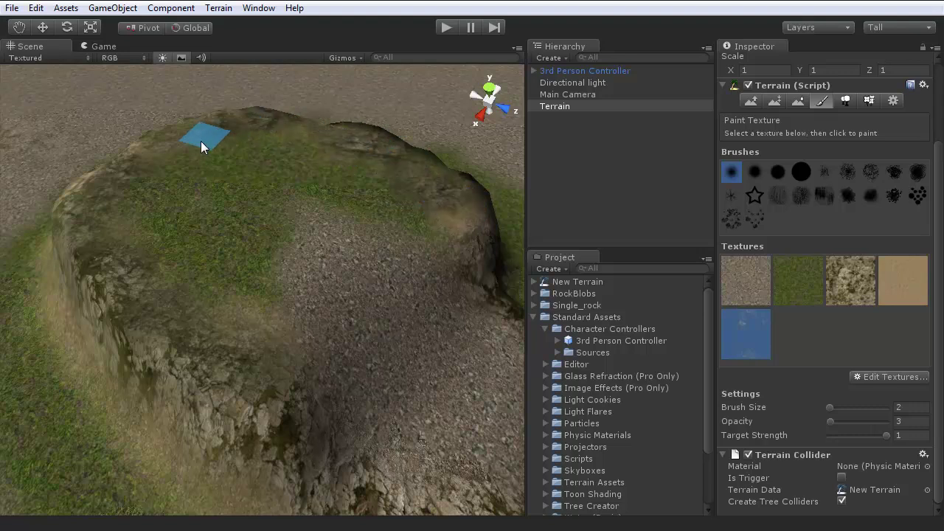
{"action": "left_click", "coordinate": [809, 280]}
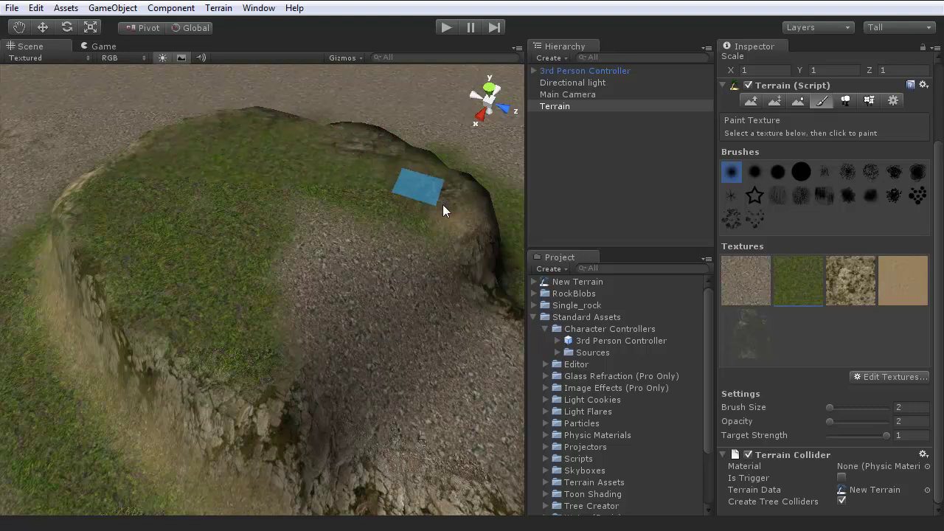
Step: Paint the layered rock texture at opacity 5 on the plateau's cliff corner and along the neighbouring cliff faces
{"action": "mouse_move", "coordinate": [209, 266]}
{"action": "left_mouse_down", "text": "alt"}
{"action": "mouse_move", "coordinate": [153, 240]}
{"action": "mouse_move", "coordinate": [311, 251]}
{"action": "mouse_move", "coordinate": [619, 212]}
{"action": "mouse_move", "coordinate": [688, 218]}
{"action": "mouse_move", "coordinate": [607, 192]}
{"action": "mouse_move", "coordinate": [591, 162]}
{"action": "mouse_move", "coordinate": [596, 133]}
{"action": "mouse_move", "coordinate": [574, 65]}
{"action": "mouse_move", "coordinate": [520, 192]}
{"action": "mouse_move", "coordinate": [530, 214]}
{"action": "left_mouse_up", "text": "alt"}
{"action": "scroll", "coordinate": [521, 198], "scroll_direction": "down", "scroll_amount": 5, "text": "alt"}
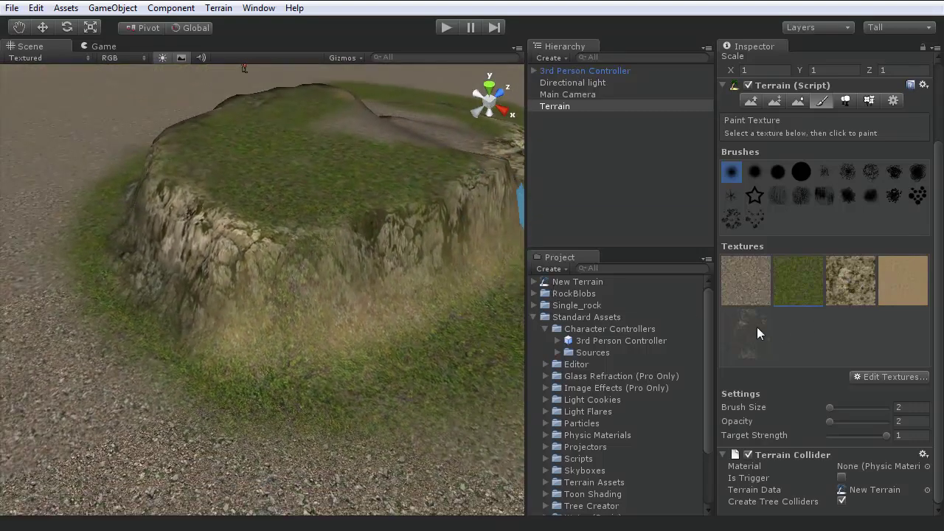
{"action": "double_click", "coordinate": [757, 327]}
{"action": "left_click", "coordinate": [895, 287]}
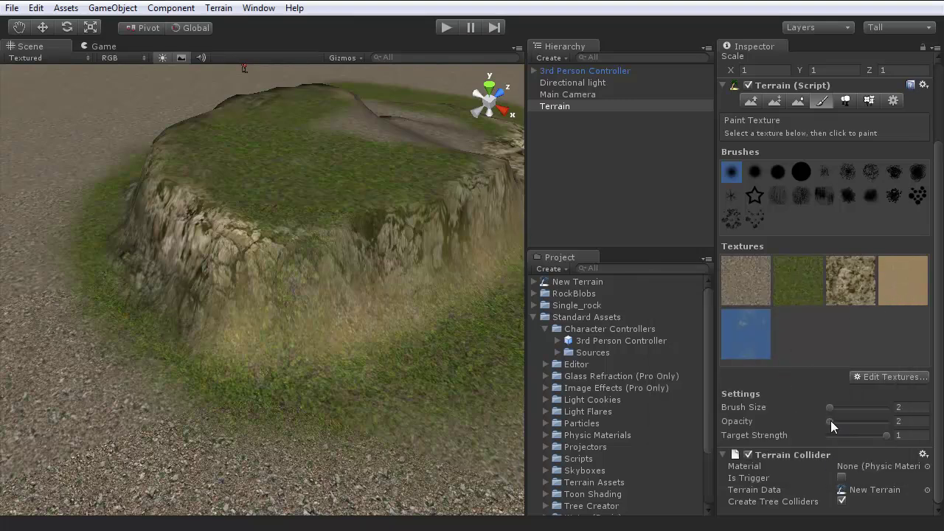
{"action": "mouse_move", "coordinate": [305, 373]}
{"action": "left_mouse_down"}
{"action": "mouse_move", "coordinate": [282, 306]}
{"action": "mouse_move", "coordinate": [220, 338]}
{"action": "mouse_move", "coordinate": [238, 352]}
{"action": "mouse_move", "coordinate": [291, 354]}
{"action": "mouse_move", "coordinate": [347, 332]}
{"action": "left_mouse_up"}
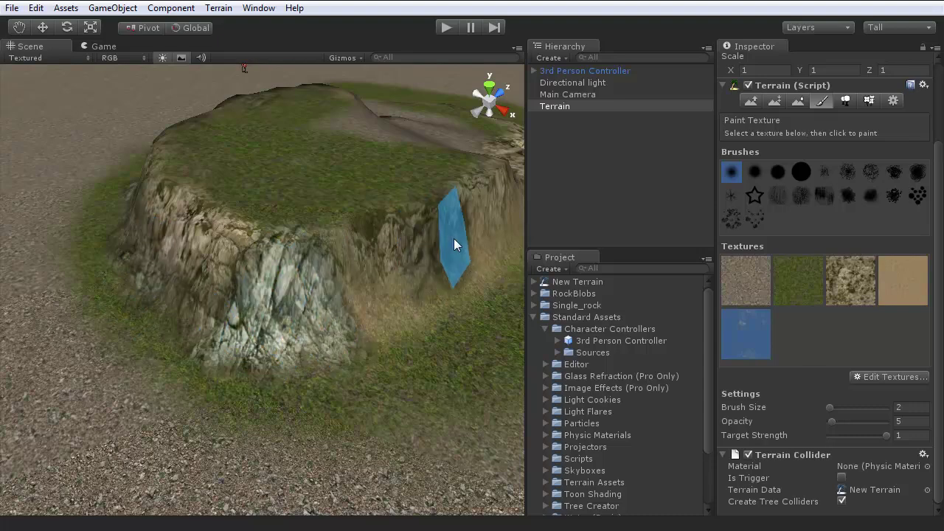
{"action": "mouse_move", "coordinate": [289, 275]}
{"action": "right_mouse_down"}
{"action": "mouse_move", "coordinate": [306, 202]}
{"action": "mouse_move", "coordinate": [346, 183]}
{"action": "mouse_move", "coordinate": [474, 268]}
{"action": "mouse_move", "coordinate": [299, 255]}
{"action": "right_mouse_up"}
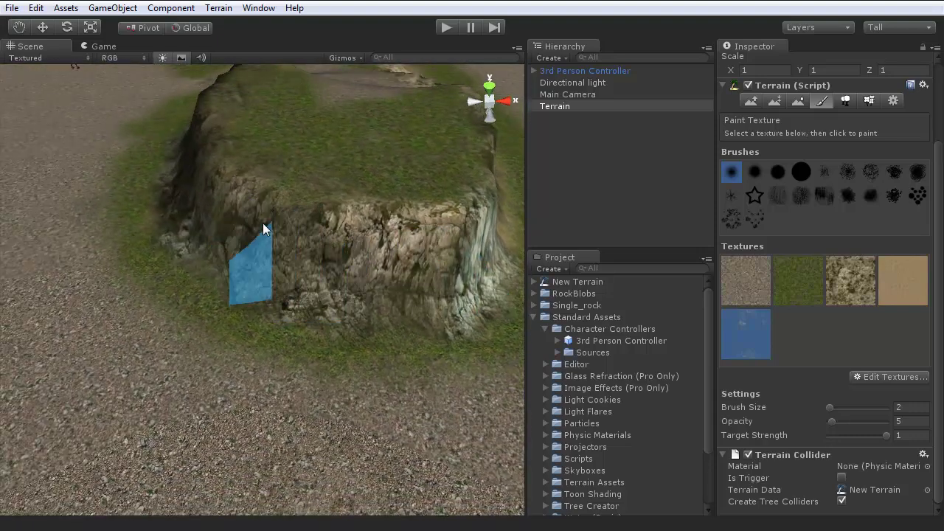
{"action": "mouse_move", "coordinate": [323, 241]}
{"action": "right_mouse_down"}
{"action": "mouse_move", "coordinate": [158, 160]}
{"action": "mouse_move", "coordinate": [197, 132]}
{"action": "mouse_move", "coordinate": [403, 159]}
{"action": "mouse_move", "coordinate": [213, 222]}
{"action": "mouse_move", "coordinate": [310, 186]}
{"action": "right_mouse_up"}
Step: Paint gravel at opacity 5 along the foot of the dark cliff, and blend the rock texture over it
{"action": "double_click", "coordinate": [743, 277]}
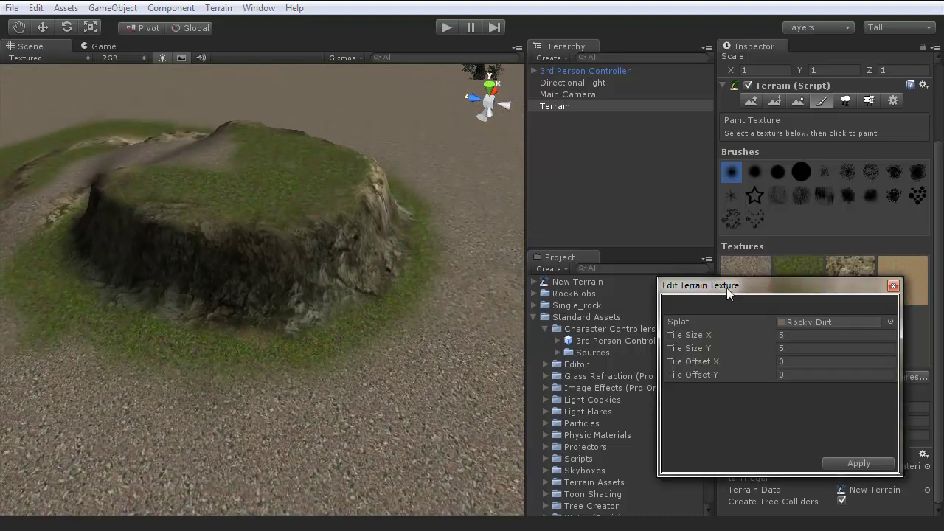
{"action": "left_click", "coordinate": [895, 284]}
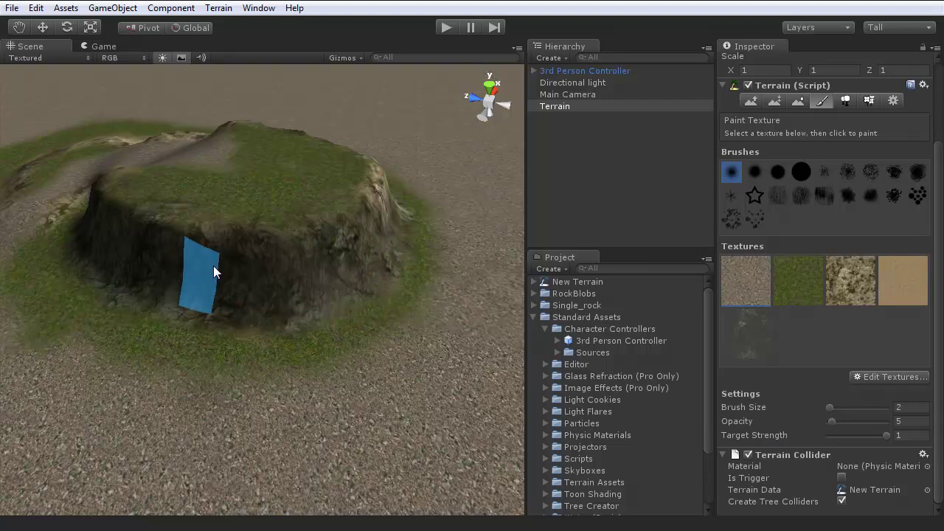
{"action": "left_click_drag", "start_coordinate": [76, 237], "coordinate": [191, 316], "text": "alt"}
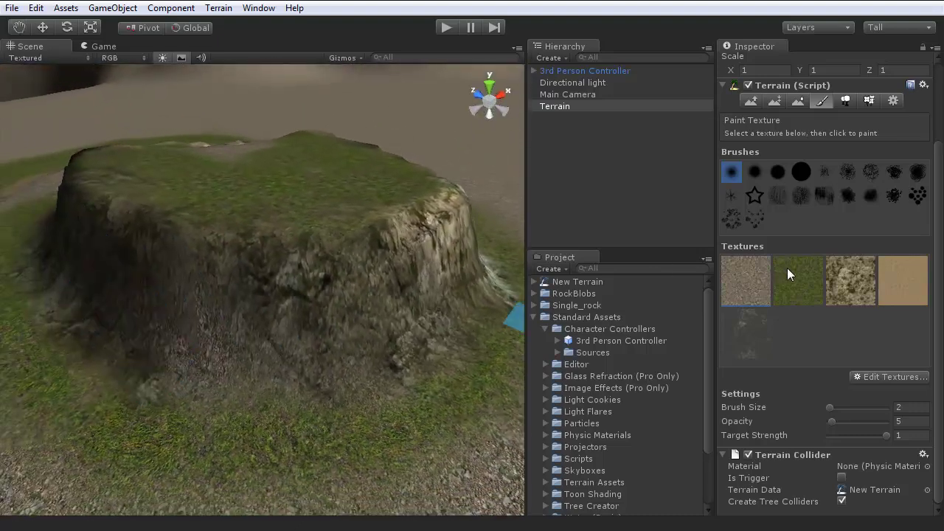
{"action": "left_click", "coordinate": [860, 274]}
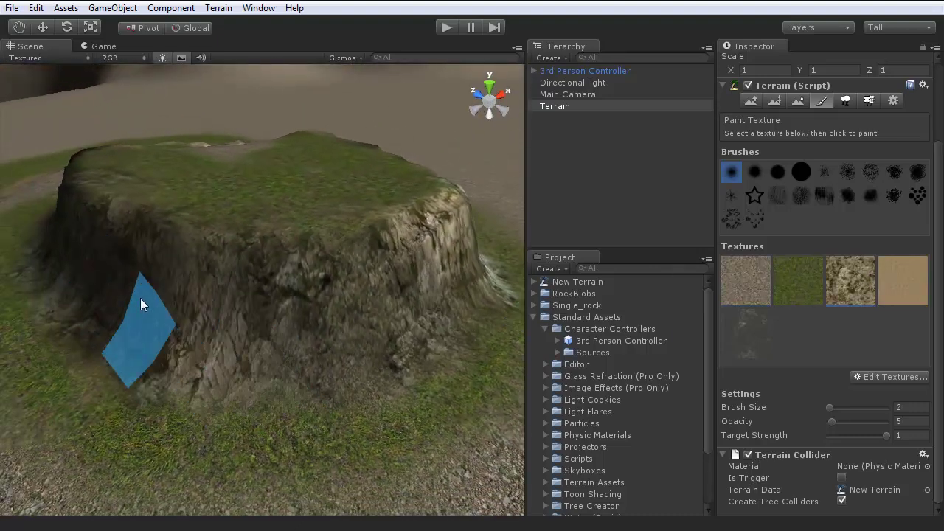
Step: Paint a gravel strip at opacity 2 along the foot of the cliff beside the pale layered rock corner
{"action": "mouse_move", "coordinate": [311, 333]}
{"action": "left_mouse_down", "text": "alt"}
{"action": "mouse_move", "coordinate": [285, 293]}
{"action": "mouse_move", "coordinate": [67, 317]}
{"action": "mouse_move", "coordinate": [30, 311]}
{"action": "mouse_move", "coordinate": [443, 373]}
{"action": "left_mouse_up", "text": "alt"}
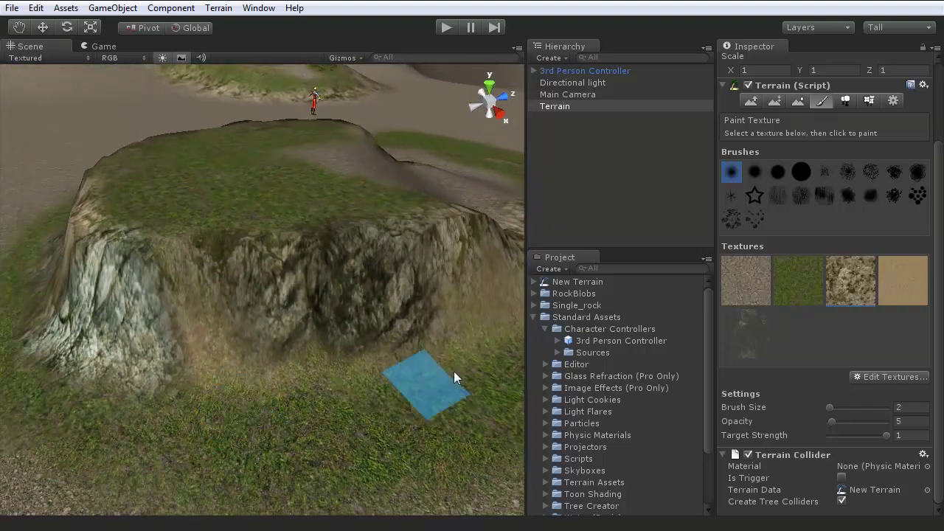
{"action": "left_click", "coordinate": [754, 288]}
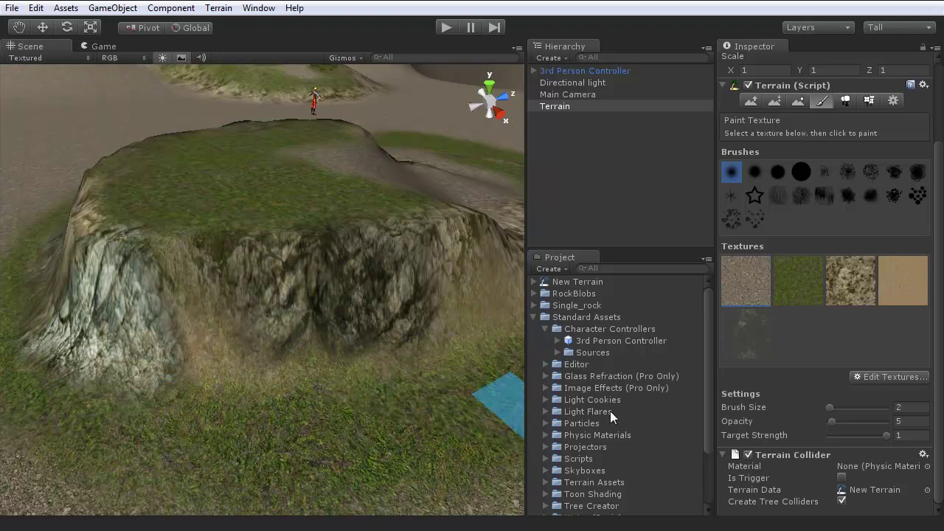
{"action": "left_click_drag", "start_coordinate": [832, 422], "coordinate": [830, 422]}
{"action": "mouse_move", "coordinate": [278, 408]}
{"action": "left_mouse_down"}
{"action": "mouse_move", "coordinate": [214, 383]}
{"action": "mouse_move", "coordinate": [298, 413]}
{"action": "mouse_move", "coordinate": [397, 394]}
{"action": "mouse_move", "coordinate": [518, 345]}
{"action": "mouse_move", "coordinate": [524, 329]}
{"action": "mouse_move", "coordinate": [411, 376]}
{"action": "mouse_move", "coordinate": [413, 400]}
{"action": "left_mouse_up"}
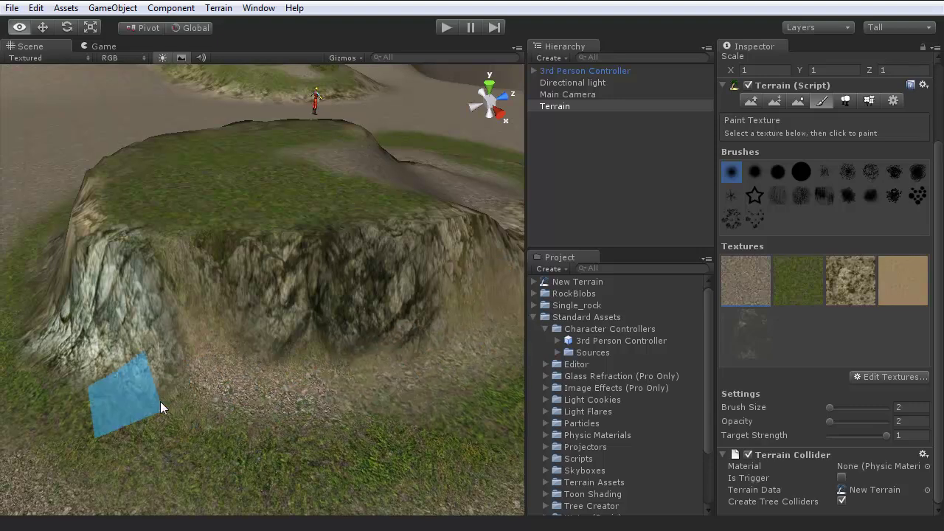
Step: Continue the gravel strip at opacity 2 around the cliff corner and along the foot to the dark side
{"action": "mouse_move", "coordinate": [160, 402]}
{"action": "left_mouse_down", "text": "alt"}
{"action": "mouse_move", "coordinate": [215, 419]}
{"action": "mouse_move", "coordinate": [310, 414]}
{"action": "left_mouse_up", "text": "alt"}
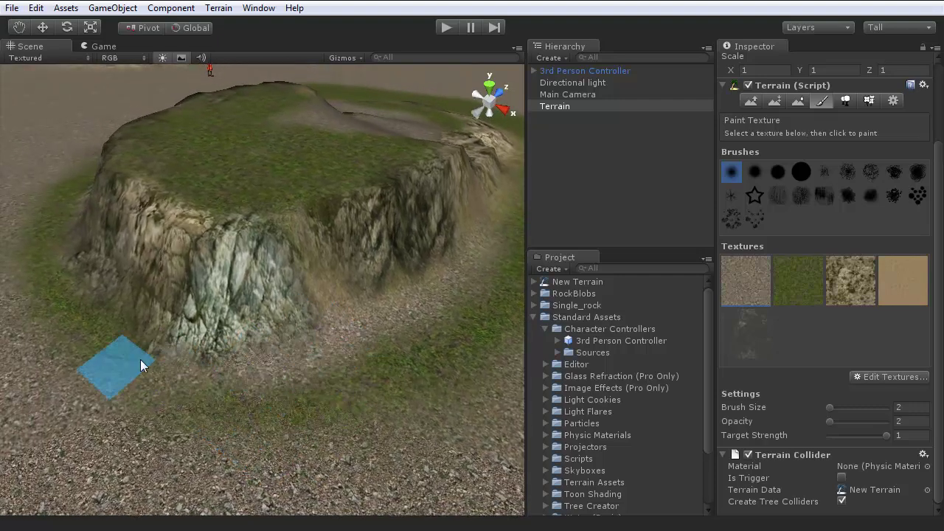
{"action": "mouse_move", "coordinate": [74, 283]}
{"action": "left_mouse_down", "text": "alt"}
{"action": "mouse_move", "coordinate": [96, 276]}
{"action": "mouse_move", "coordinate": [106, 248]}
{"action": "mouse_move", "coordinate": [315, 361]}
{"action": "left_mouse_up", "text": "alt"}
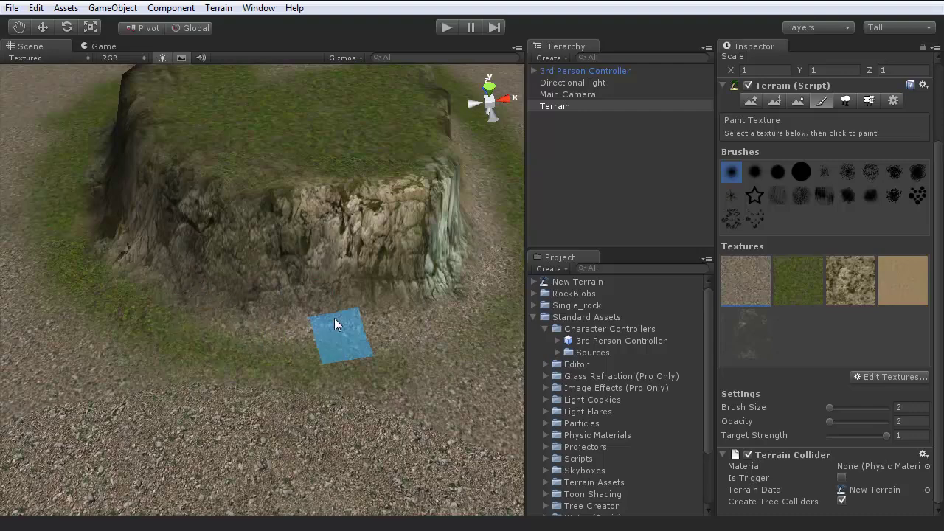
{"action": "mouse_move", "coordinate": [127, 233]}
{"action": "left_mouse_down", "text": "alt"}
{"action": "mouse_move", "coordinate": [99, 176]}
{"action": "mouse_move", "coordinate": [169, 220]}
{"action": "mouse_move", "coordinate": [113, 225]}
{"action": "mouse_move", "coordinate": [123, 259]}
{"action": "left_mouse_up", "text": "alt"}
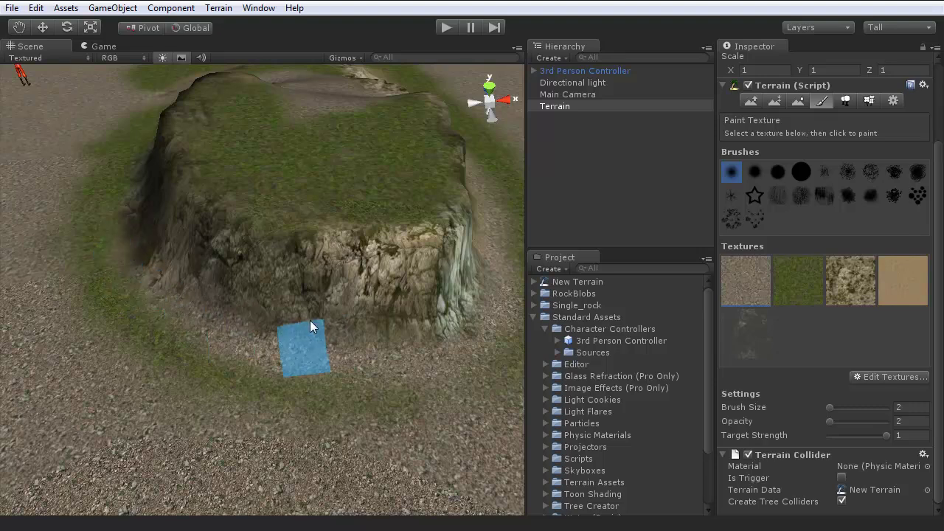
{"action": "mouse_move", "coordinate": [310, 320]}
{"action": "left_mouse_down", "text": "alt"}
{"action": "mouse_move", "coordinate": [293, 288]}
{"action": "mouse_move", "coordinate": [286, 208]}
{"action": "mouse_move", "coordinate": [320, 202]}
{"action": "mouse_move", "coordinate": [207, 276]}
{"action": "left_mouse_up", "text": "alt"}
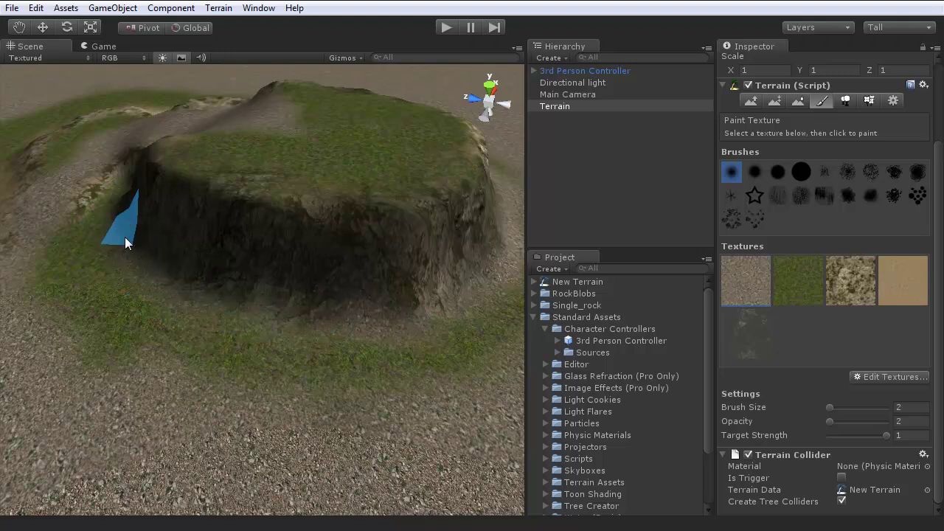
Step: Widen the grass on the ground in front of the dark cliff, painting at opacity 10
{"action": "left_click", "coordinate": [800, 279]}
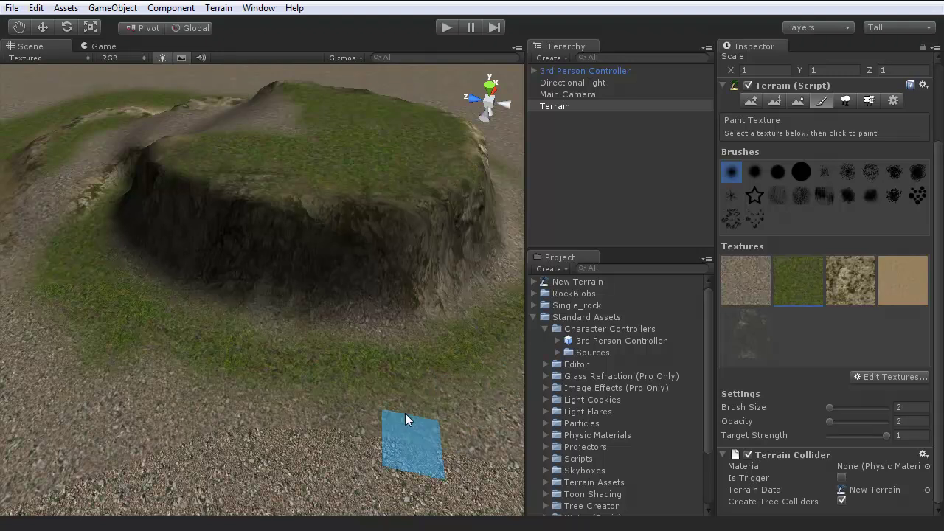
{"action": "left_click_drag", "start_coordinate": [830, 423], "coordinate": [834, 426]}
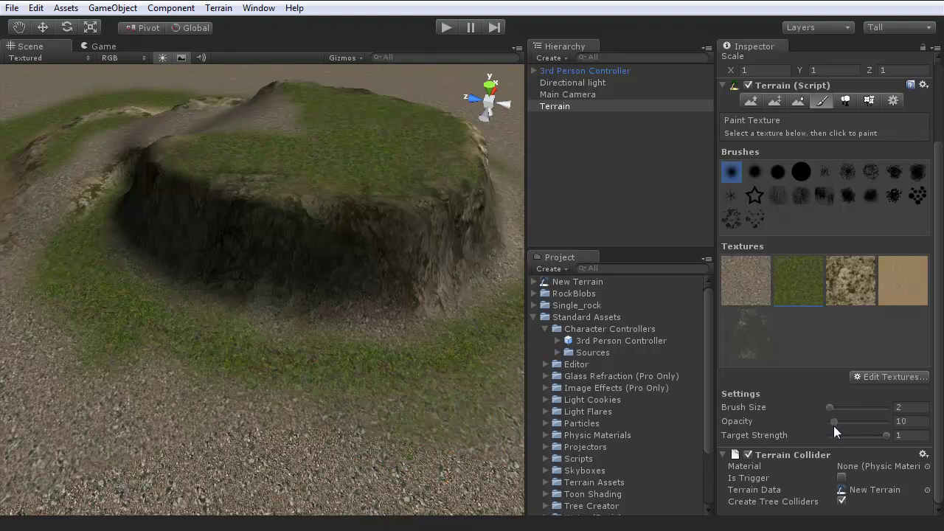
{"action": "mouse_move", "coordinate": [350, 441]}
{"action": "left_mouse_down"}
{"action": "mouse_move", "coordinate": [14, 325]}
{"action": "mouse_move", "coordinate": [41, 321]}
{"action": "left_mouse_up"}
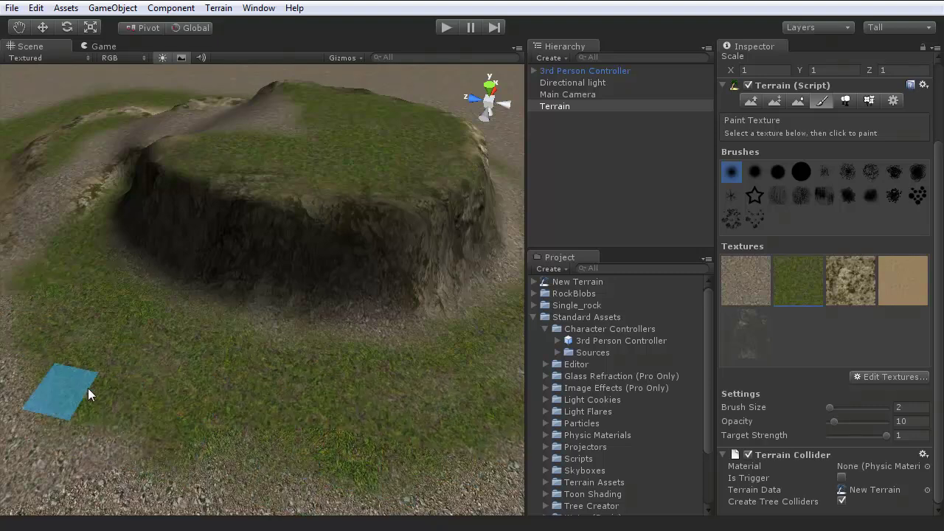
Step: Extend the wider grass band at opacity 10 around the other sides of the plateau toward the ramp
{"action": "mouse_move", "coordinate": [507, 362]}
{"action": "left_mouse_down", "text": "alt"}
{"action": "mouse_move", "coordinate": [439, 380]}
{"action": "mouse_move", "coordinate": [452, 368]}
{"action": "mouse_move", "coordinate": [439, 355]}
{"action": "mouse_move", "coordinate": [378, 380]}
{"action": "mouse_move", "coordinate": [145, 385]}
{"action": "left_mouse_up", "text": "alt"}
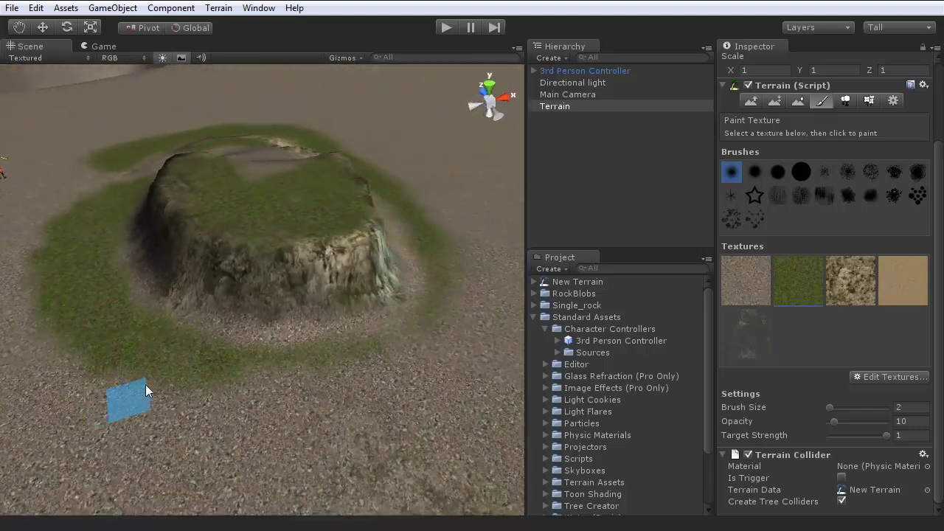
{"action": "mouse_move", "coordinate": [443, 337]}
{"action": "left_mouse_down"}
{"action": "mouse_move", "coordinate": [472, 290]}
{"action": "mouse_move", "coordinate": [474, 317]}
{"action": "mouse_move", "coordinate": [467, 293]}
{"action": "mouse_move", "coordinate": [396, 248]}
{"action": "mouse_move", "coordinate": [512, 215]}
{"action": "mouse_move", "coordinate": [518, 173]}
{"action": "mouse_move", "coordinate": [353, 207]}
{"action": "mouse_move", "coordinate": [167, 228]}
{"action": "mouse_move", "coordinate": [2, 291]}
{"action": "mouse_move", "coordinate": [2, 336]}
{"action": "left_mouse_up"}
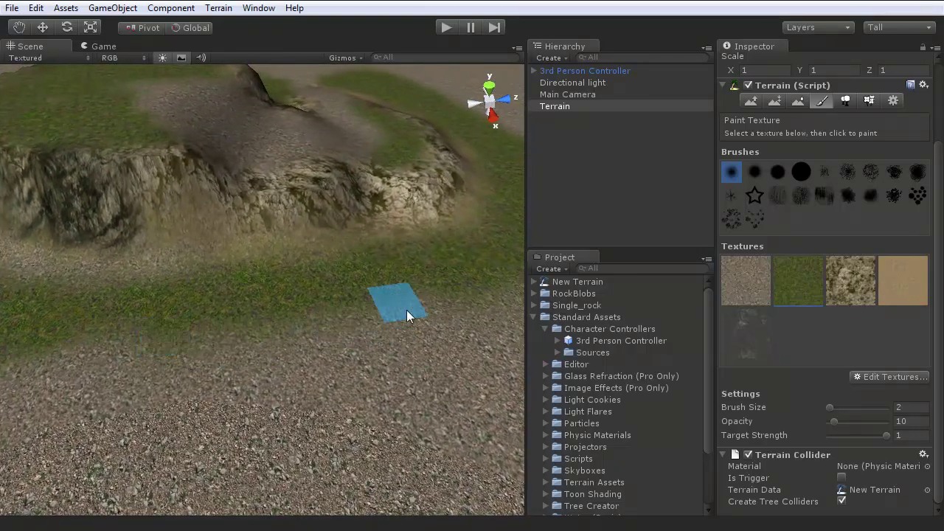
{"action": "key", "text": "a"}
{"action": "right_click_drag", "start_coordinate": [407, 310], "coordinate": [390, 321]}
{"action": "mouse_move", "coordinate": [130, 303]}
{"action": "right_mouse_down"}
{"action": "mouse_move", "coordinate": [80, 296]}
{"action": "mouse_move", "coordinate": [135, 302]}
{"action": "right_mouse_up"}
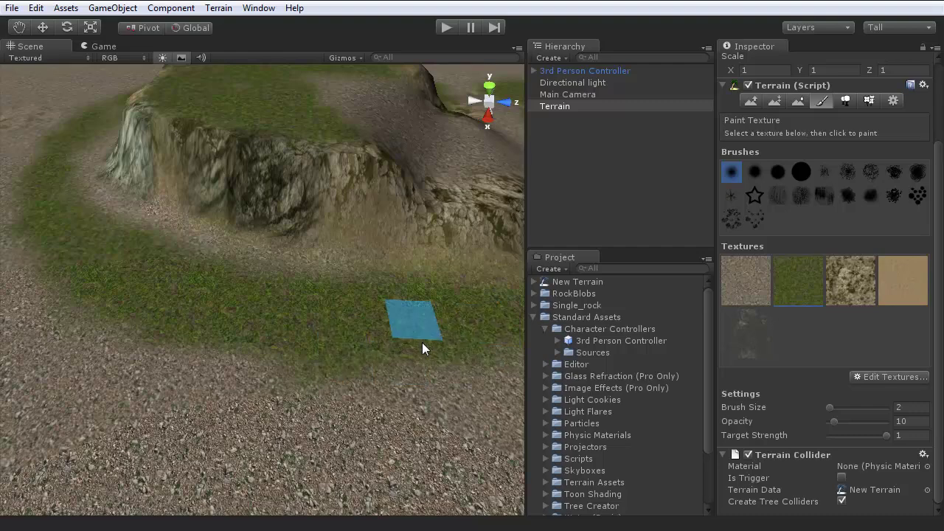
Step: Paint gravel at opacity 10 along the foot of the ramp's rocky side, and touch up its edge with grass
{"action": "mouse_move", "coordinate": [517, 309]}
{"action": "right_mouse_down"}
{"action": "mouse_move", "coordinate": [454, 307]}
{"action": "mouse_move", "coordinate": [472, 272]}
{"action": "mouse_move", "coordinate": [608, 205]}
{"action": "mouse_move", "coordinate": [550, 196]}
{"action": "mouse_move", "coordinate": [348, 256]}
{"action": "mouse_move", "coordinate": [361, 258]}
{"action": "right_mouse_up"}
{"action": "left_click", "coordinate": [750, 280]}
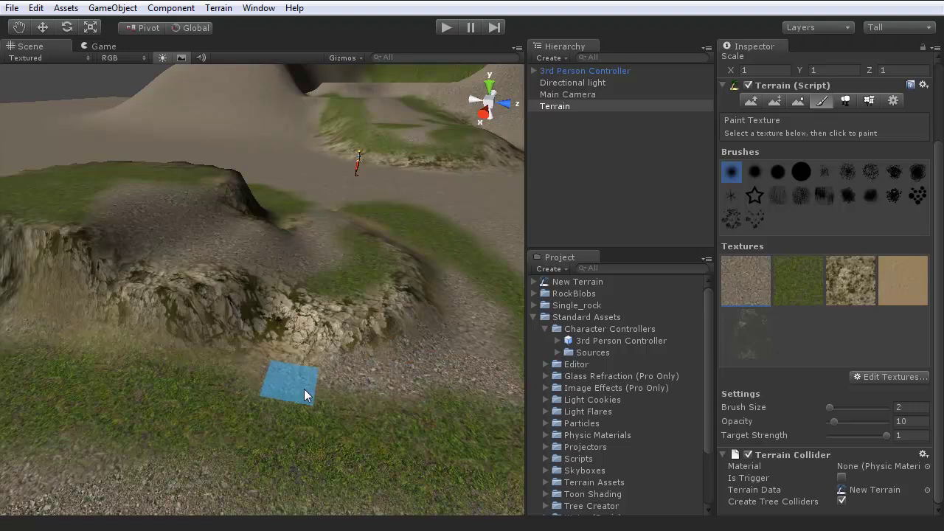
{"action": "left_click", "coordinate": [799, 280]}
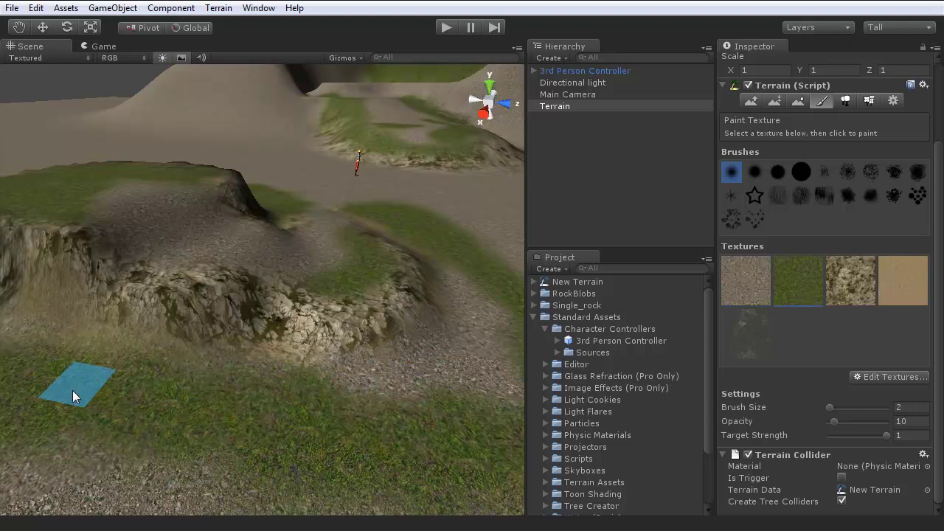
Step: Paint grass at opacity 7 along both edges of the ramp, leaving a gravel path up the middle
{"action": "left_click_drag", "start_coordinate": [72, 391], "coordinate": [2, 420], "text": "alt"}
{"action": "scroll", "coordinate": [262, 290], "scroll_direction": "down", "scroll_amount": 2}
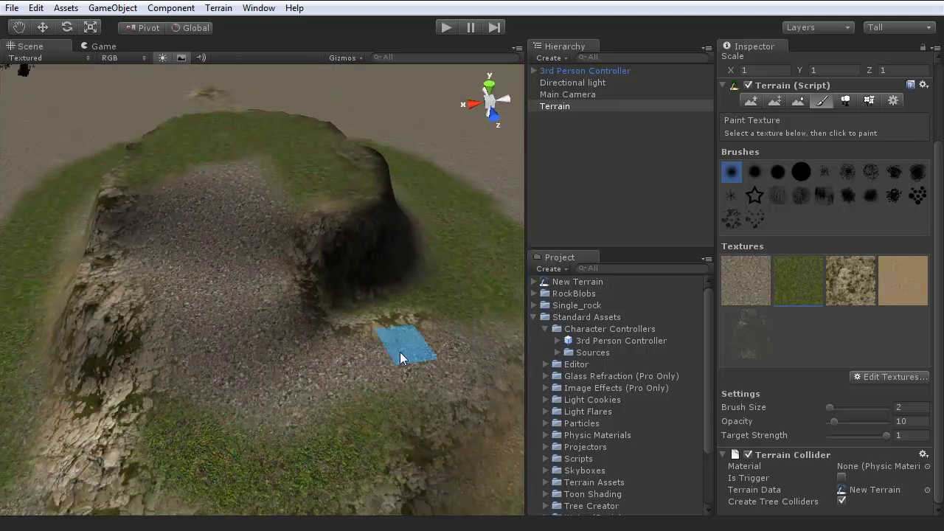
{"action": "left_click_drag", "start_coordinate": [836, 422], "coordinate": [833, 422]}
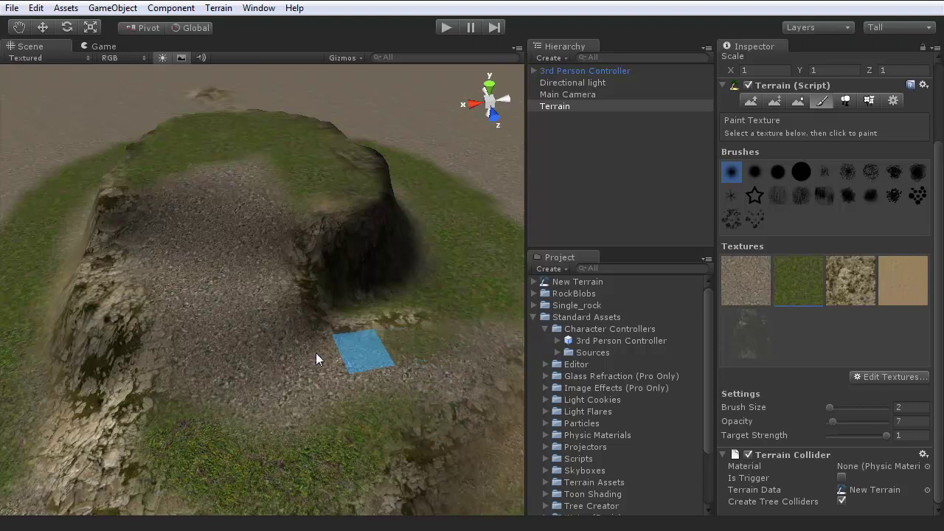
{"action": "mouse_move", "coordinate": [292, 335]}
{"action": "left_mouse_down"}
{"action": "mouse_move", "coordinate": [267, 285]}
{"action": "mouse_move", "coordinate": [282, 222]}
{"action": "mouse_move", "coordinate": [271, 272]}
{"action": "left_mouse_up"}
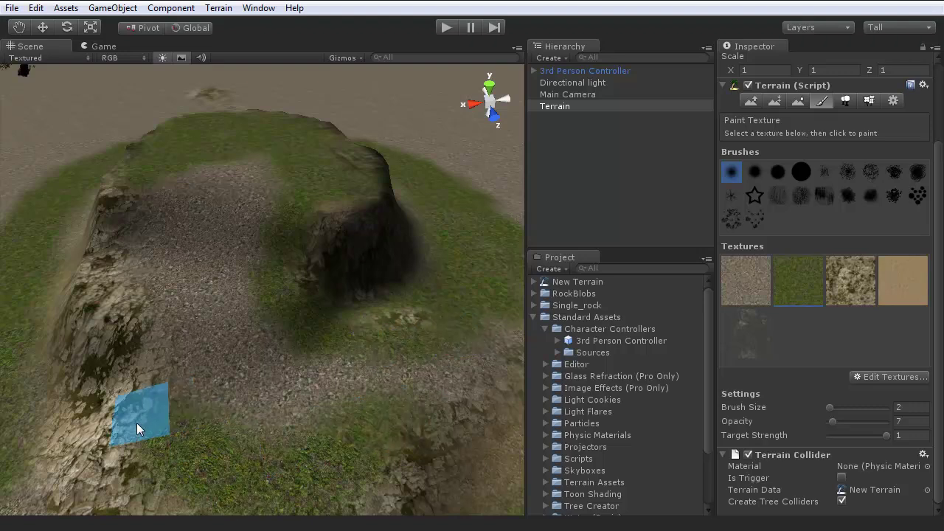
{"action": "left_click_drag", "start_coordinate": [129, 375], "coordinate": [138, 185]}
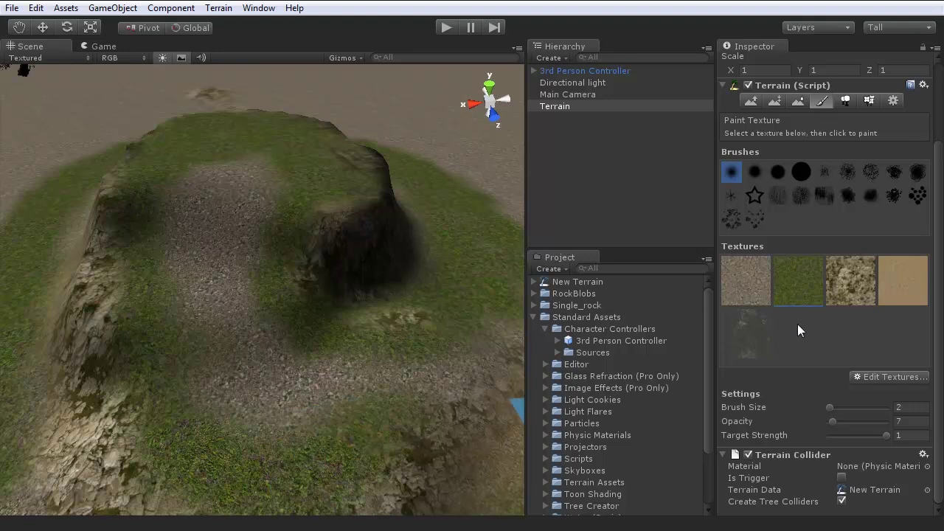
Step: Paint sand with brush size 1 at opacity 7 along the edges of the ramp's gravel path
{"action": "left_click", "coordinate": [914, 268]}
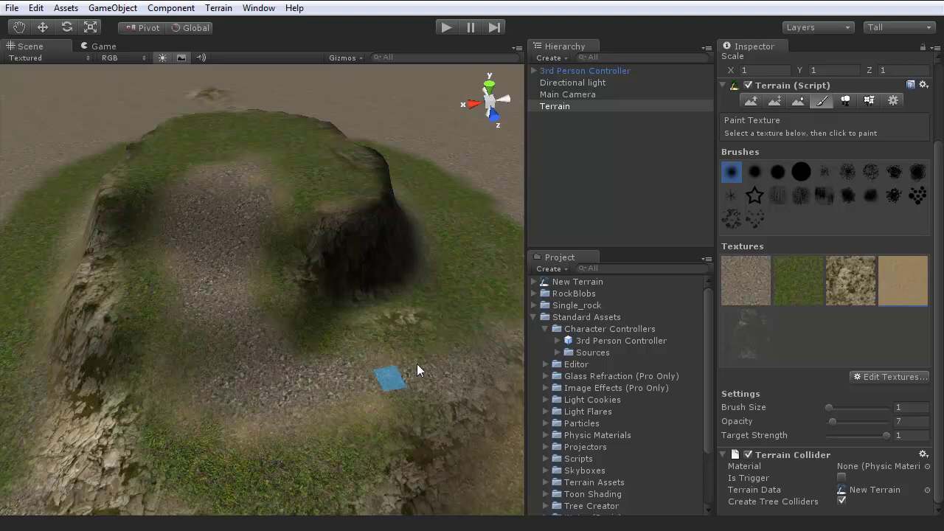
{"action": "left_click_drag", "start_coordinate": [420, 396], "coordinate": [68, 493], "text": "alt"}
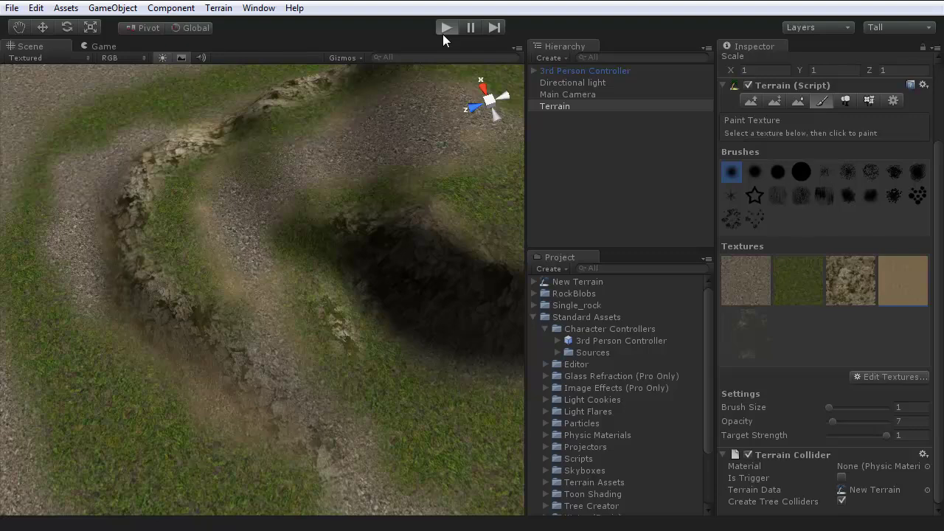
Step: Play-test the scene by walking the character across the ground and up the ramp onto the plateau
{"action": "left_click", "coordinate": [446, 28]}
{"action": "key", "text": "a"}
{"action": "key", "text": "w"}
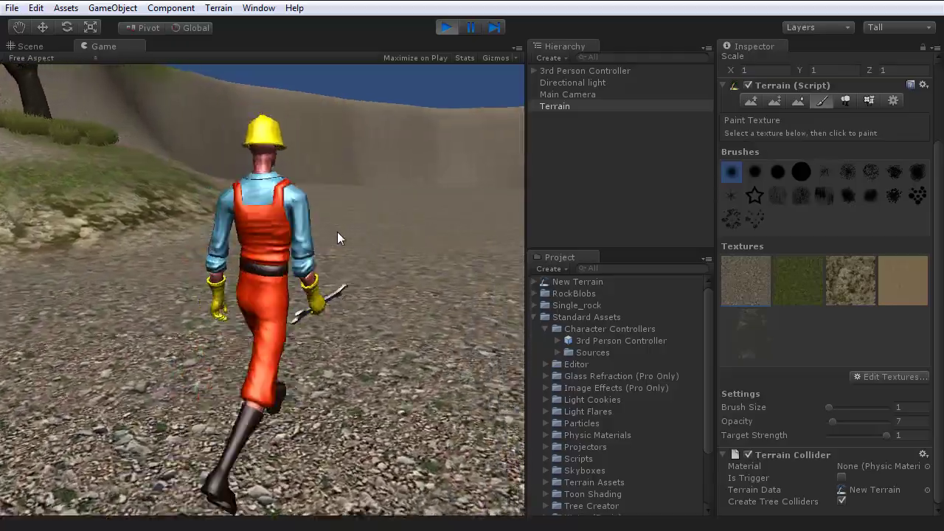
{"action": "key", "text": "d"}
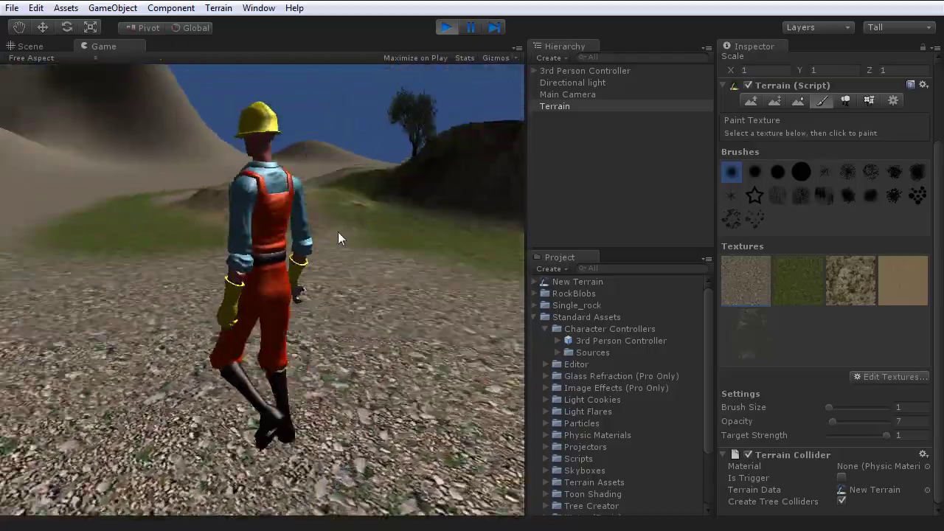
{"action": "key", "text": "w"}
{"action": "key", "text": "a"}
{"action": "key", "text": "d"}
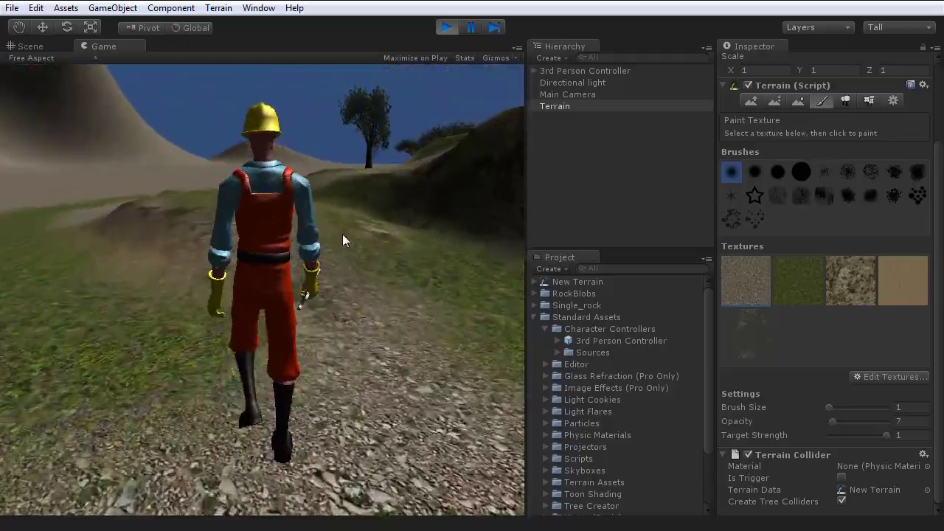
{"action": "key", "text": "a"}
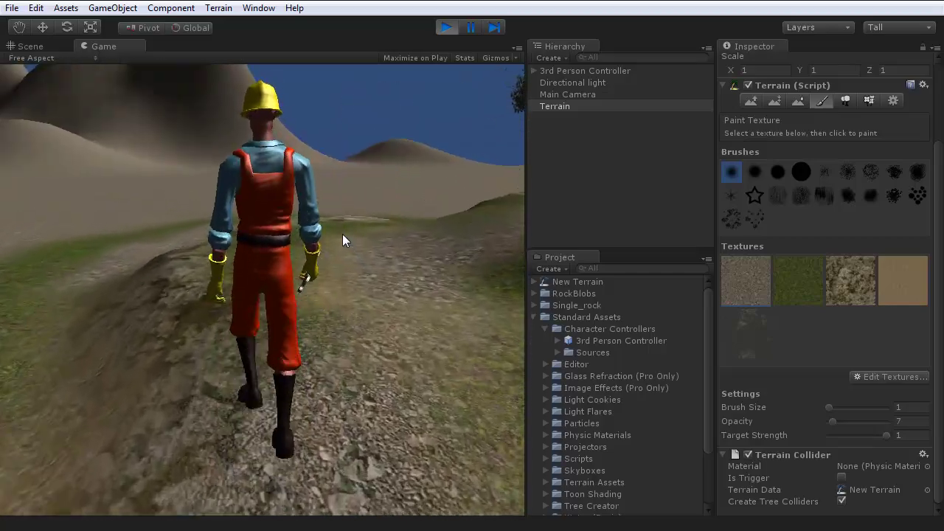
{"action": "key", "text": "d"}
{"action": "key", "text": "a"}
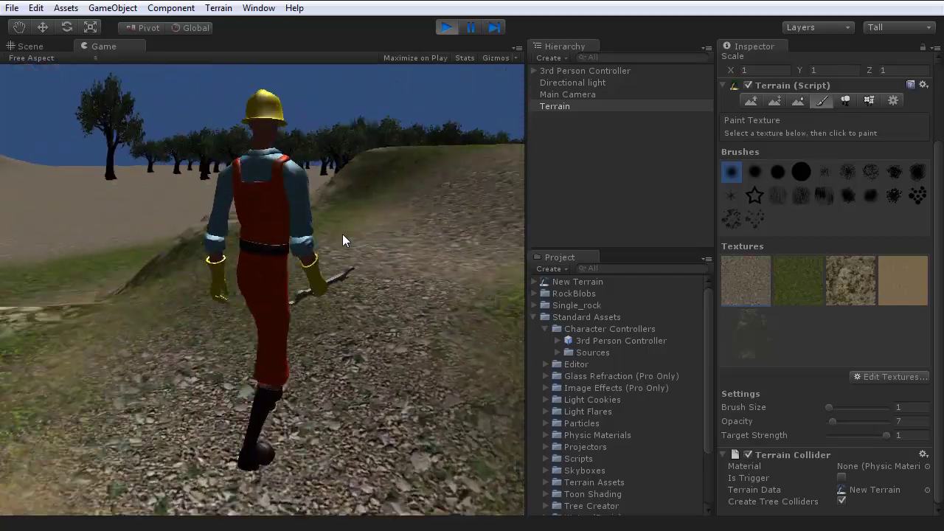
{"action": "key", "text": "d"}
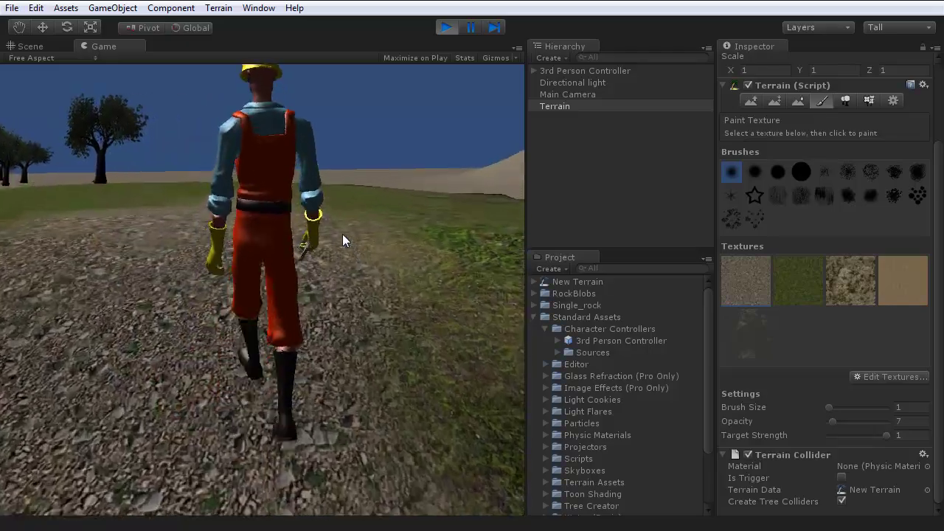
Step: Walk the character back down the ramp and up to the plateau again, and end the play test
{"action": "key", "text": "a"}
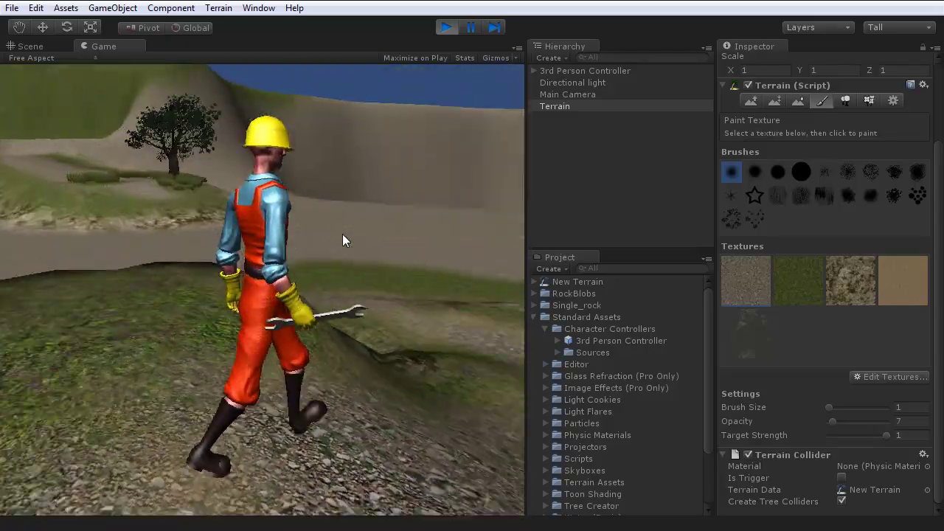
{"action": "key", "text": "a"}
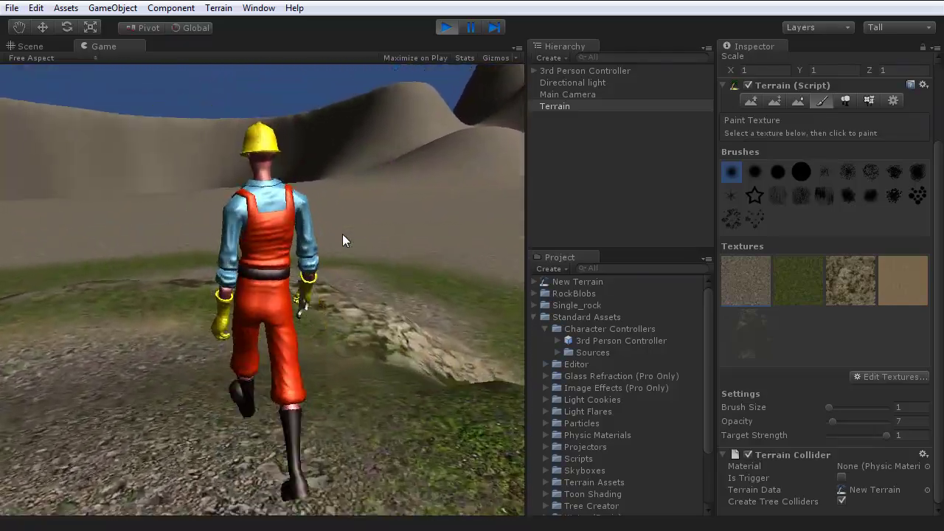
{"action": "key", "text": "a"}
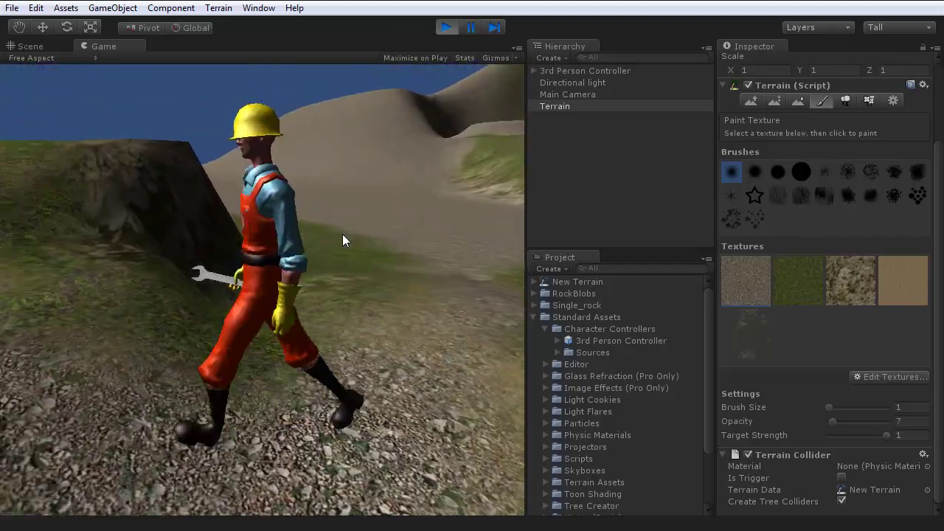
{"action": "key", "text": "w"}
{"action": "key", "text": "d"}
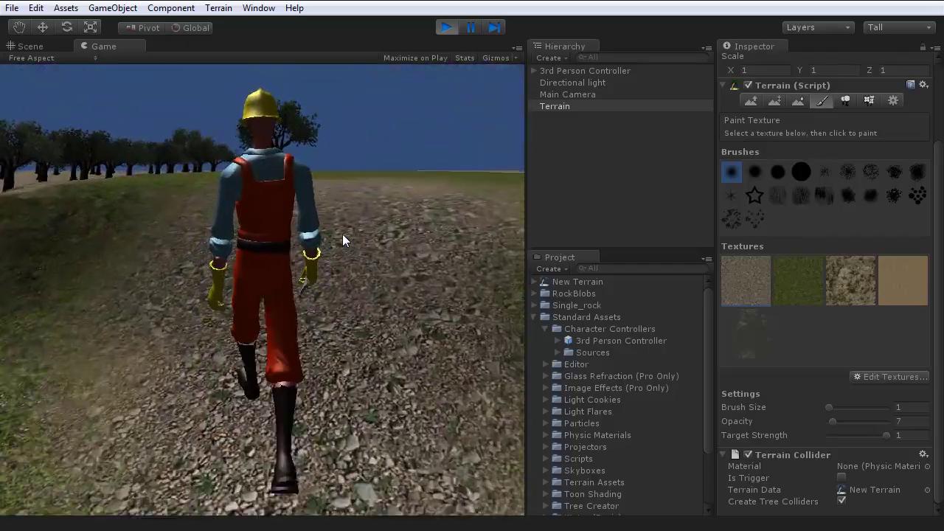
{"action": "key", "text": "d"}
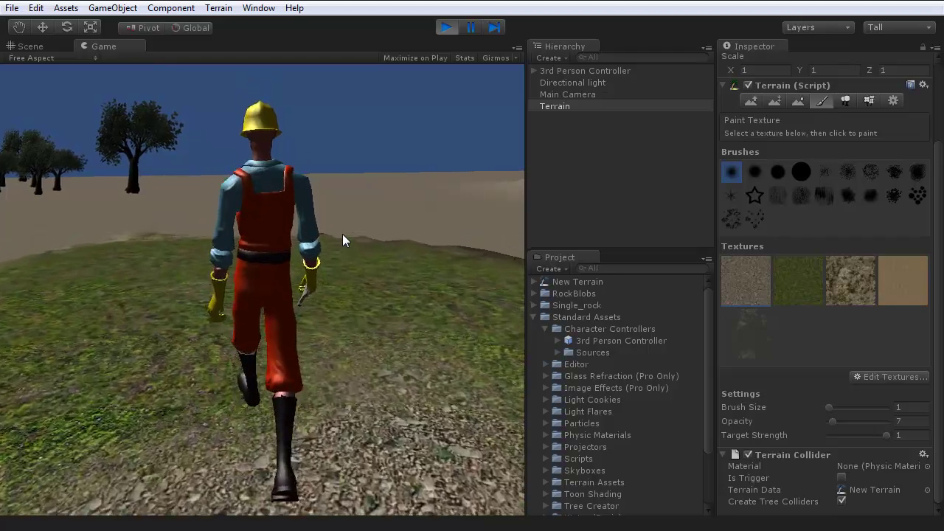
{"action": "key", "text": "d"}
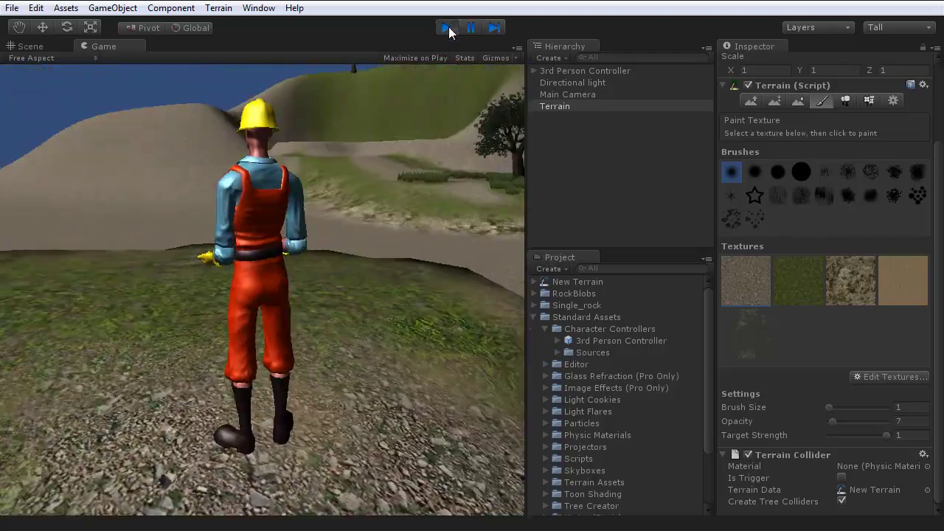
{"action": "left_click", "coordinate": [448, 28]}
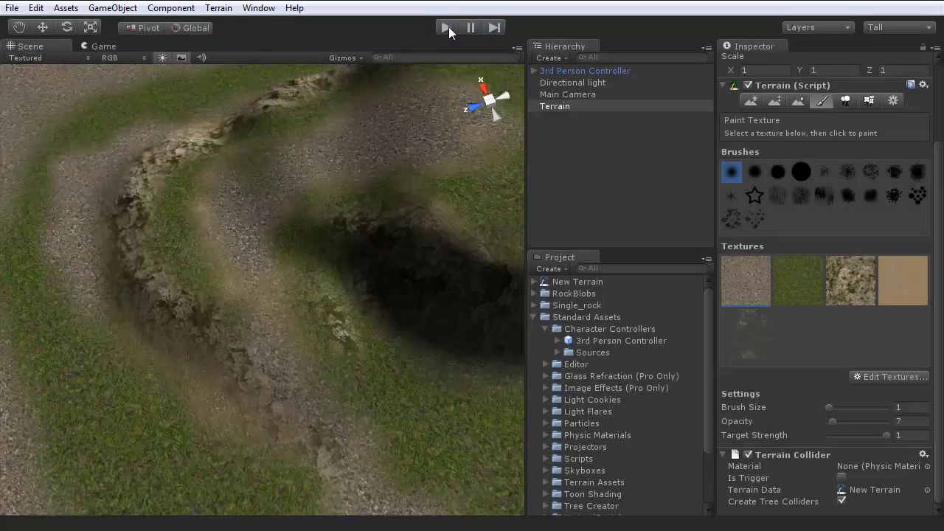
Step: Paint grass details around the grassy top of the plateau with brush size 4
{"action": "left_click_drag", "start_coordinate": [328, 200], "coordinate": [276, 214], "text": "alt"}
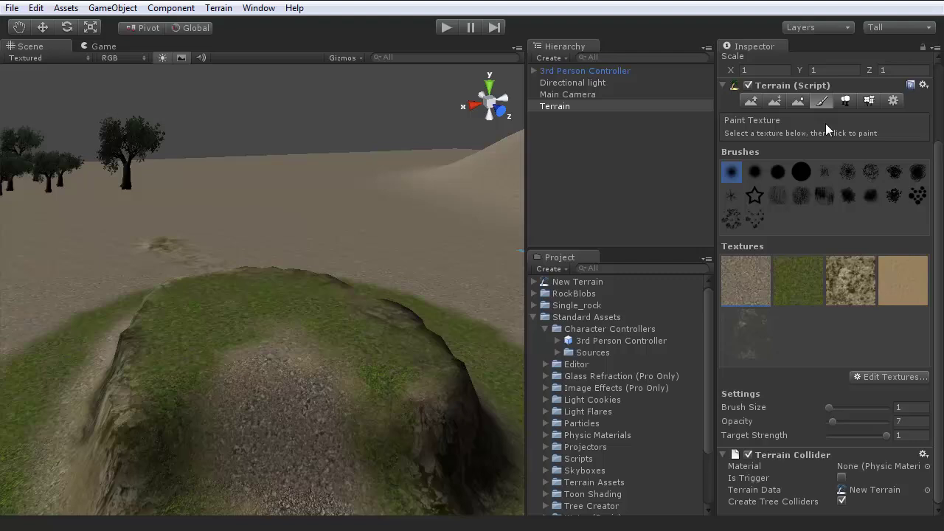
{"action": "left_click", "coordinate": [869, 102]}
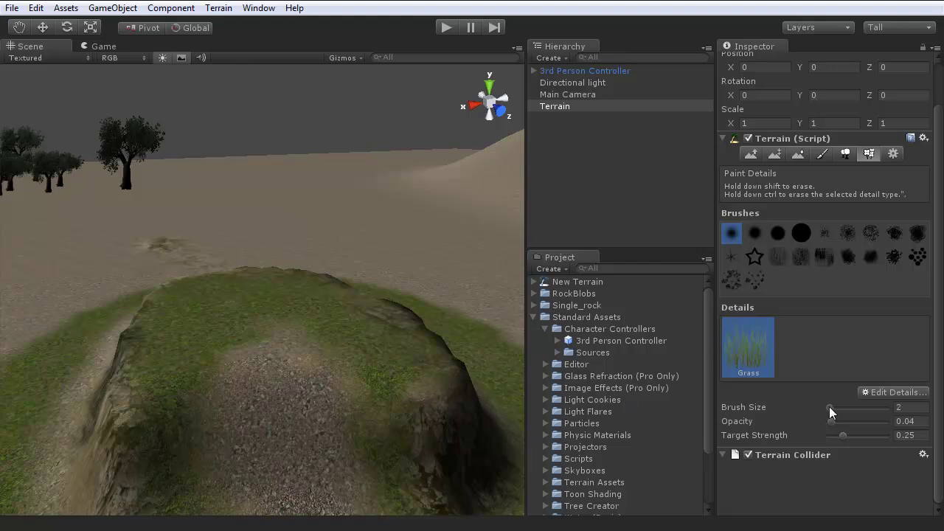
{"action": "left_click_drag", "start_coordinate": [829, 406], "coordinate": [831, 407]}
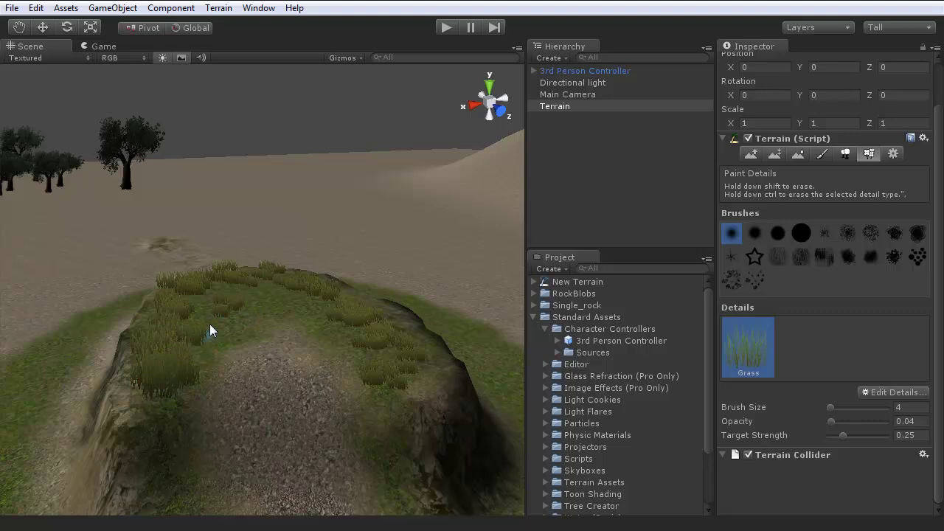
Step: Paint grass details along the ramp's outer edge and over the grassy ground in front of the dark cliff
{"action": "left_click_drag", "start_coordinate": [175, 309], "coordinate": [139, 284], "text": "alt"}
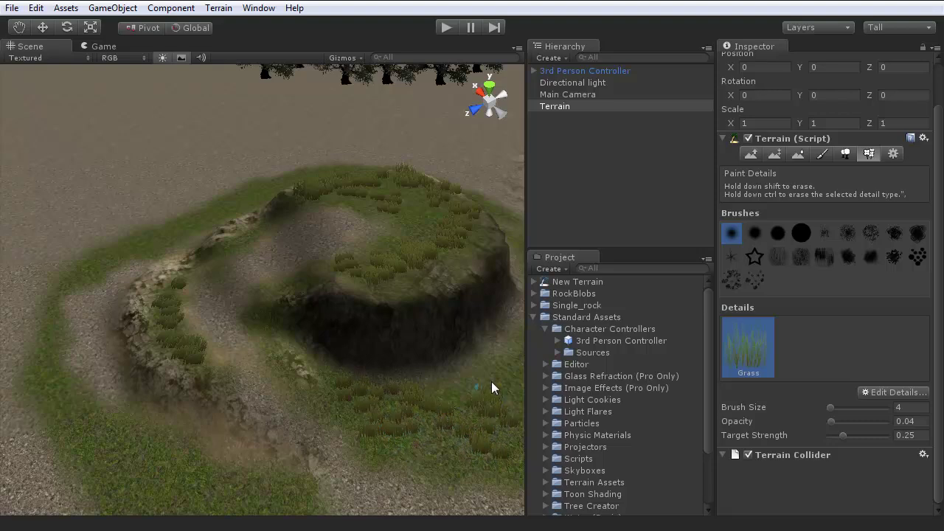
{"action": "left_click_drag", "start_coordinate": [371, 399], "coordinate": [414, 338], "text": "alt"}
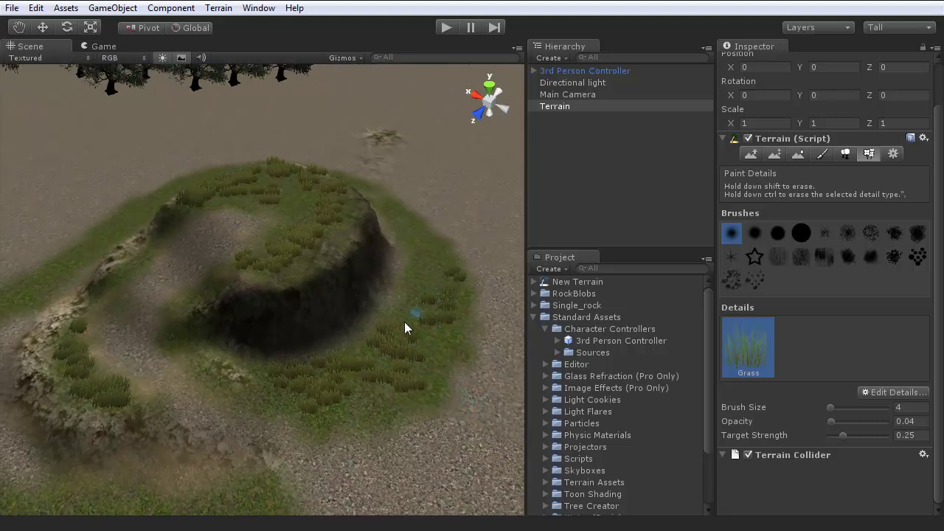
{"action": "mouse_move", "coordinate": [426, 219]}
{"action": "left_mouse_down"}
{"action": "mouse_move", "coordinate": [422, 255]}
{"action": "mouse_move", "coordinate": [371, 199]}
{"action": "mouse_move", "coordinate": [448, 313]}
{"action": "left_mouse_up"}
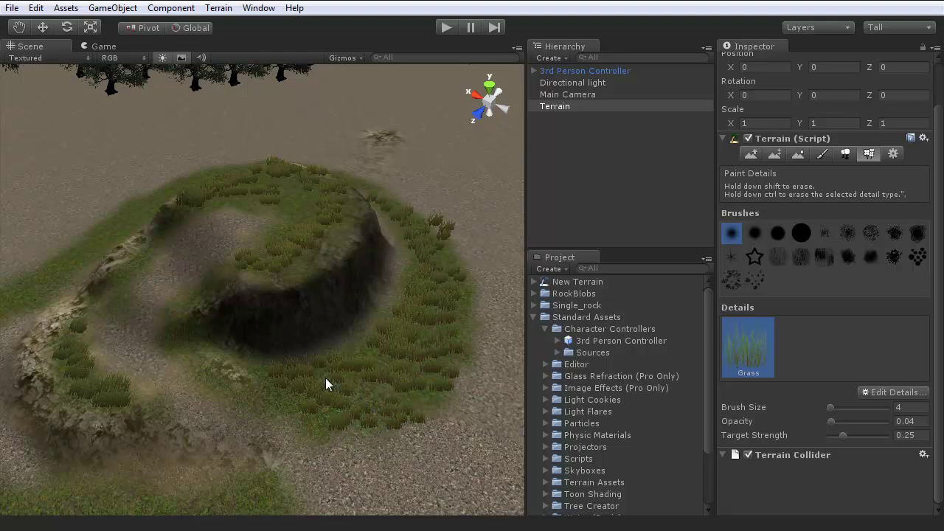
Step: Paint grass details on the wide grass patch at the lower end of the plateau, beyond the ramp's entrance
{"action": "right_click_drag", "start_coordinate": [326, 378], "coordinate": [267, 346]}
{"action": "key", "text": "w"}
{"action": "key", "text": "s"}
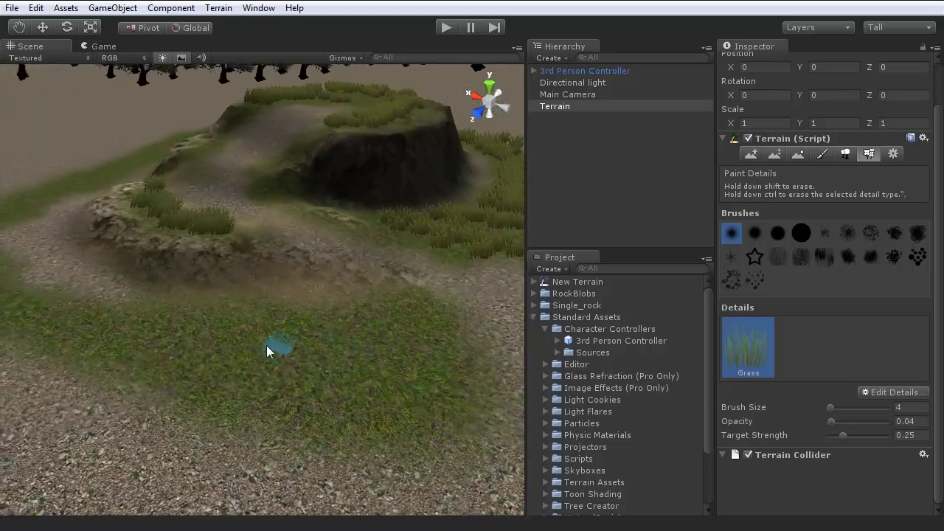
{"action": "left_click_drag", "start_coordinate": [328, 325], "coordinate": [423, 385]}
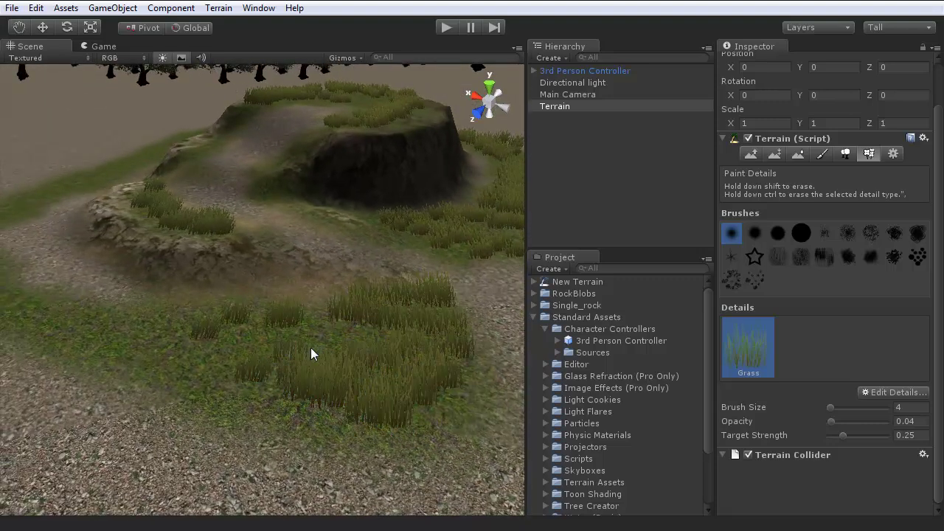
Step: Paint grass details on the grass band curving around the foot of the ramp's rocky bend
{"action": "mouse_move", "coordinate": [48, 316]}
{"action": "right_mouse_down"}
{"action": "mouse_move", "coordinate": [68, 242]}
{"action": "mouse_move", "coordinate": [49, 225]}
{"action": "mouse_move", "coordinate": [45, 247]}
{"action": "right_mouse_up"}
{"action": "key", "text": "w"}
{"action": "right_click_drag", "start_coordinate": [120, 274], "coordinate": [455, 366]}
{"action": "key", "text": "w"}
{"action": "key", "text": "s"}
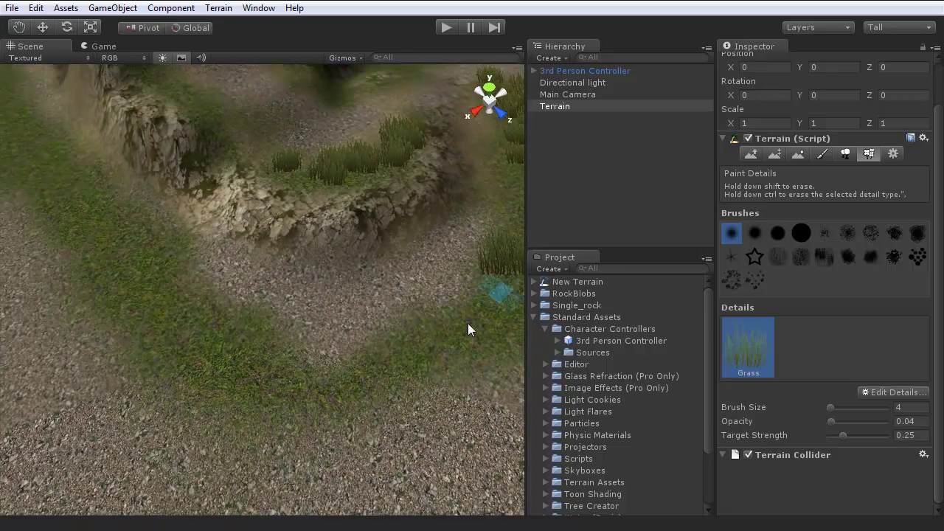
{"action": "mouse_move", "coordinate": [469, 324]}
{"action": "left_mouse_down"}
{"action": "mouse_move", "coordinate": [491, 339]}
{"action": "mouse_move", "coordinate": [379, 371]}
{"action": "mouse_move", "coordinate": [194, 373]}
{"action": "mouse_move", "coordinate": [118, 247]}
{"action": "left_mouse_up"}
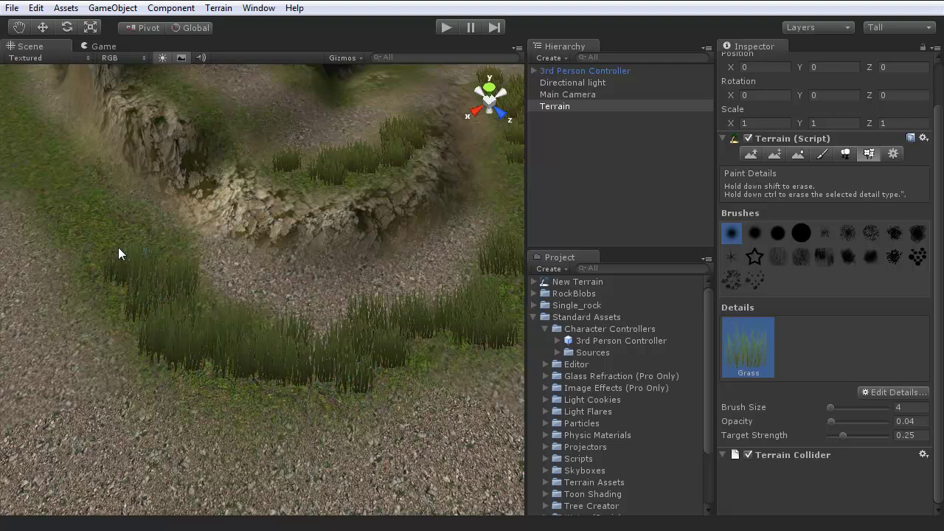
Step: Continue the grass details along the grass band beside the plateau's long rocky side
{"action": "right_click_drag", "start_coordinate": [65, 214], "coordinate": [274, 255]}
{"action": "key", "text": "s"}
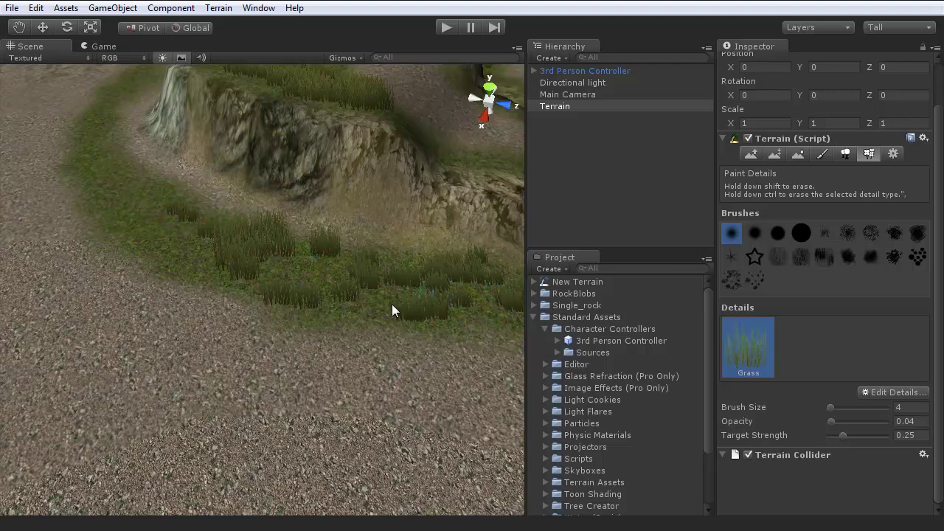
{"action": "right_click_drag", "start_coordinate": [392, 304], "coordinate": [141, 214]}
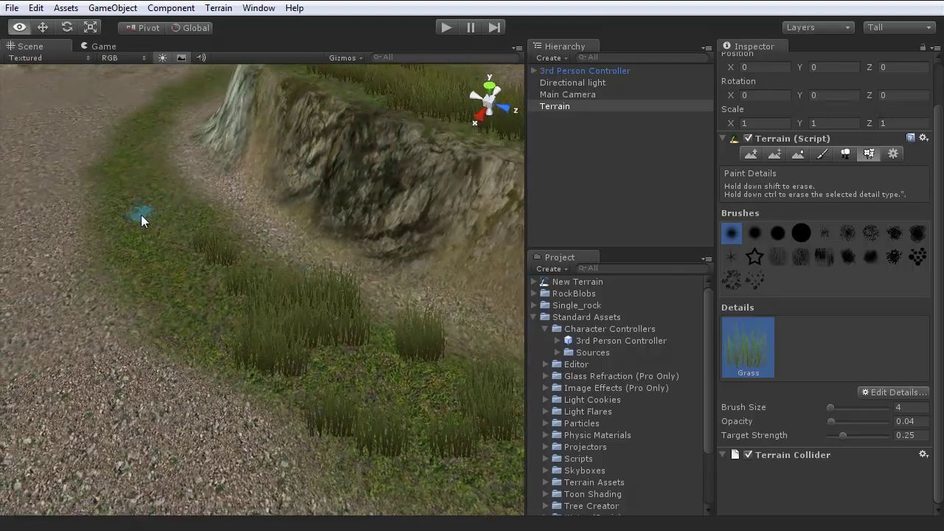
{"action": "left_click_drag", "start_coordinate": [141, 214], "coordinate": [206, 287]}
{"action": "left_click_drag", "start_coordinate": [209, 332], "coordinate": [109, 230]}
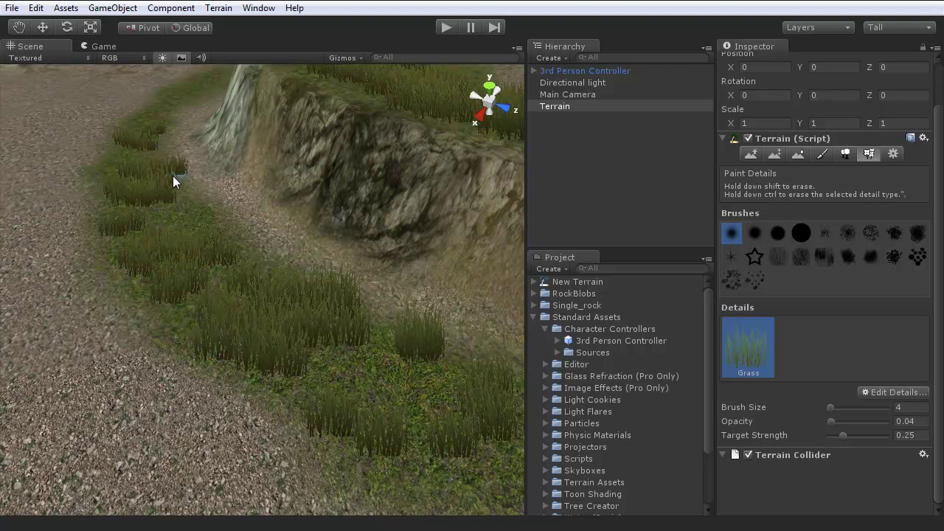
{"action": "mouse_move", "coordinate": [173, 176]}
{"action": "left_mouse_down"}
{"action": "mouse_move", "coordinate": [201, 84]}
{"action": "mouse_move", "coordinate": [171, 118]}
{"action": "left_mouse_up"}
Step: Place a single BigTree on the grassy top of the plateau with brush size 1
{"action": "mouse_move", "coordinate": [89, 213]}
{"action": "right_mouse_down"}
{"action": "mouse_move", "coordinate": [84, 114]}
{"action": "mouse_move", "coordinate": [133, 56]}
{"action": "mouse_move", "coordinate": [255, 42]}
{"action": "mouse_move", "coordinate": [612, 24]}
{"action": "mouse_move", "coordinate": [796, 70]}
{"action": "mouse_move", "coordinate": [849, 111]}
{"action": "mouse_move", "coordinate": [830, 129]}
{"action": "mouse_move", "coordinate": [819, 103]}
{"action": "mouse_move", "coordinate": [840, 116]}
{"action": "mouse_move", "coordinate": [847, 76]}
{"action": "mouse_move", "coordinate": [855, 139]}
{"action": "right_mouse_up"}
{"action": "key", "text": "s"}
{"action": "key", "text": "w"}
{"action": "key", "text": "w"}
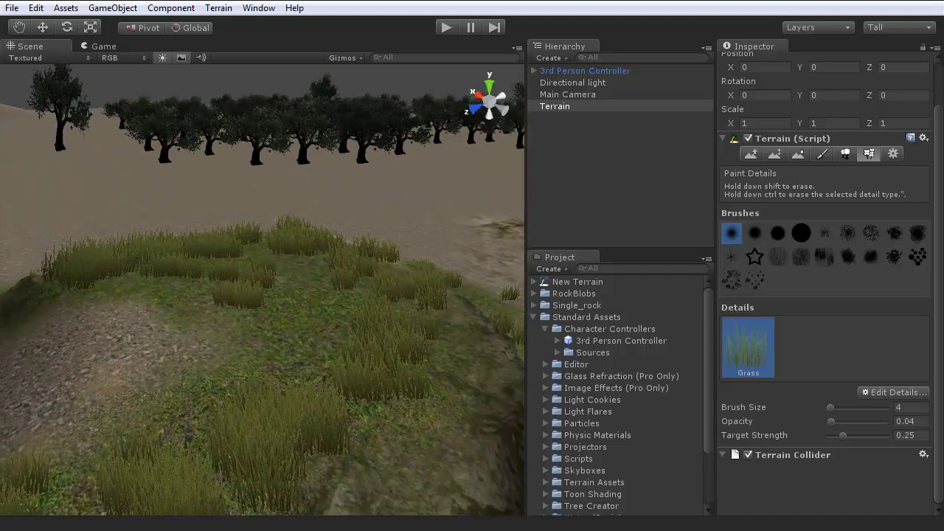
{"action": "left_click", "coordinate": [847, 154]}
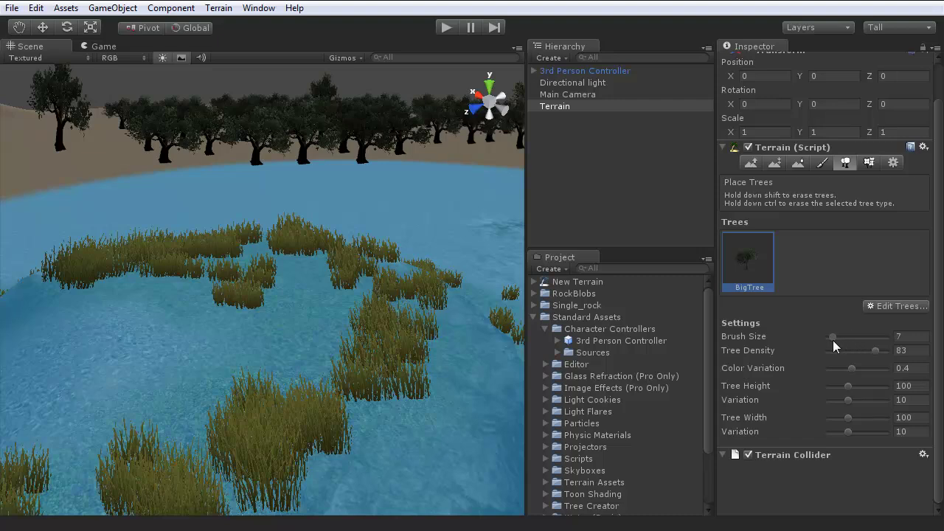
{"action": "left_click_drag", "start_coordinate": [832, 340], "coordinate": [825, 340]}
{"action": "left_click", "coordinate": [288, 303]}
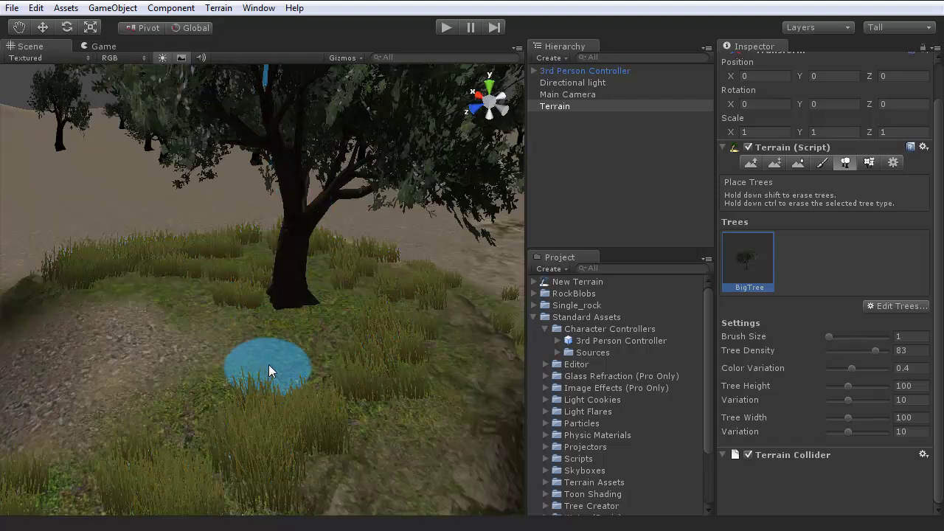
Step: Paint patches of the rock texture onto the ramp's gravel path with brush size 4 at opacity 3
{"action": "mouse_move", "coordinate": [268, 365]}
{"action": "left_mouse_down", "text": "alt"}
{"action": "mouse_move", "coordinate": [135, 355]}
{"action": "mouse_move", "coordinate": [318, 368]}
{"action": "mouse_move", "coordinate": [316, 386]}
{"action": "mouse_move", "coordinate": [416, 337]}
{"action": "mouse_move", "coordinate": [392, 360]}
{"action": "mouse_move", "coordinate": [305, 351]}
{"action": "left_mouse_up", "text": "alt"}
{"action": "left_click_drag", "start_coordinate": [242, 301], "coordinate": [343, 336], "text": "alt"}
{"action": "left_click", "coordinate": [823, 162]}
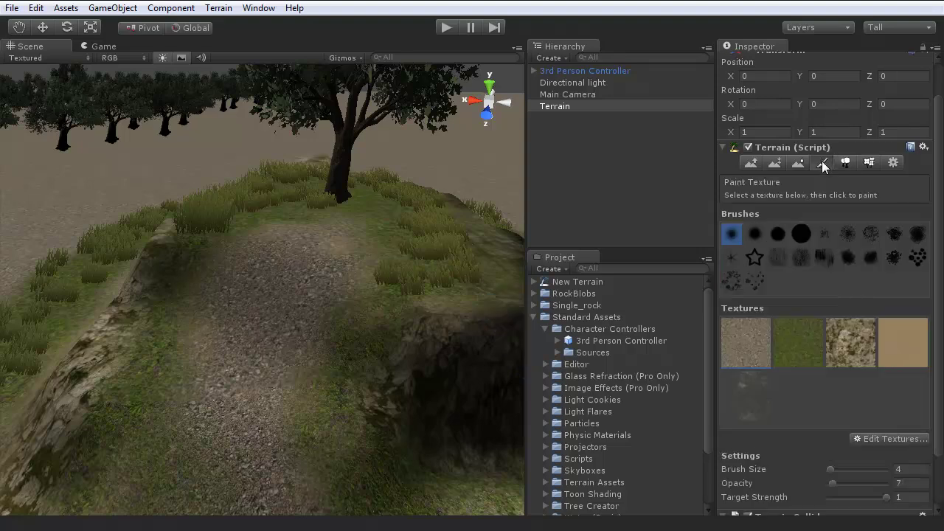
{"action": "left_click", "coordinate": [849, 348]}
{"action": "scroll", "coordinate": [813, 399], "scroll_direction": "down", "scroll_amount": 3}
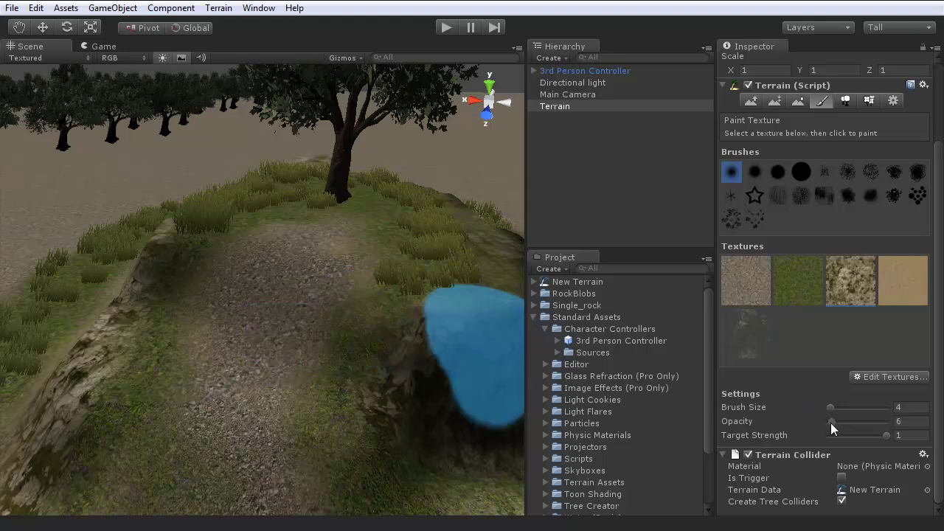
{"action": "left_click_drag", "start_coordinate": [831, 423], "coordinate": [829, 423]}
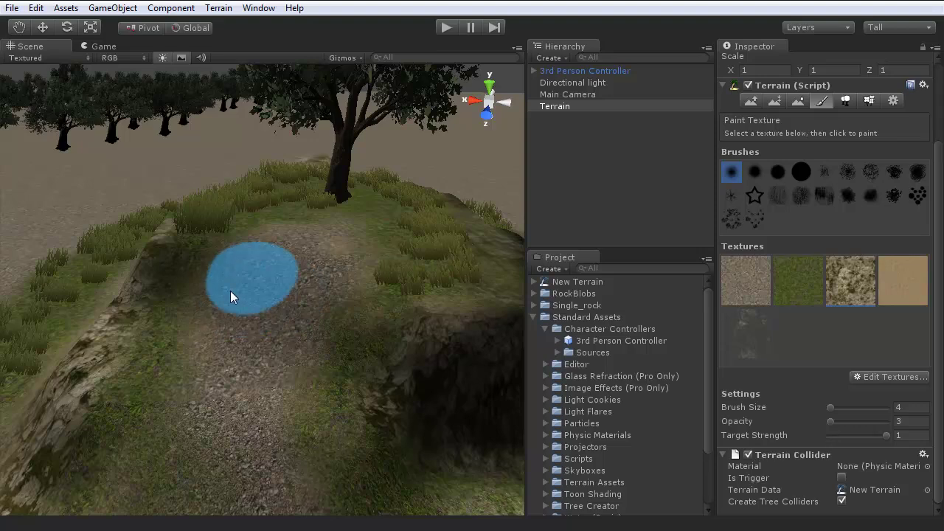
{"action": "mouse_move", "coordinate": [222, 285]}
{"action": "left_mouse_down"}
{"action": "mouse_move", "coordinate": [234, 293]}
{"action": "mouse_move", "coordinate": [215, 260]}
{"action": "mouse_move", "coordinate": [292, 331]}
{"action": "mouse_move", "coordinate": [400, 286]}
{"action": "mouse_move", "coordinate": [183, 229]}
{"action": "mouse_move", "coordinate": [171, 364]}
{"action": "mouse_move", "coordinate": [207, 426]}
{"action": "mouse_move", "coordinate": [279, 468]}
{"action": "mouse_move", "coordinate": [173, 300]}
{"action": "left_mouse_up"}
{"action": "mouse_move", "coordinate": [172, 300]}
{"action": "left_mouse_down", "text": "alt"}
{"action": "mouse_move", "coordinate": [192, 351]}
{"action": "mouse_move", "coordinate": [372, 370]}
{"action": "left_mouse_up", "text": "alt"}
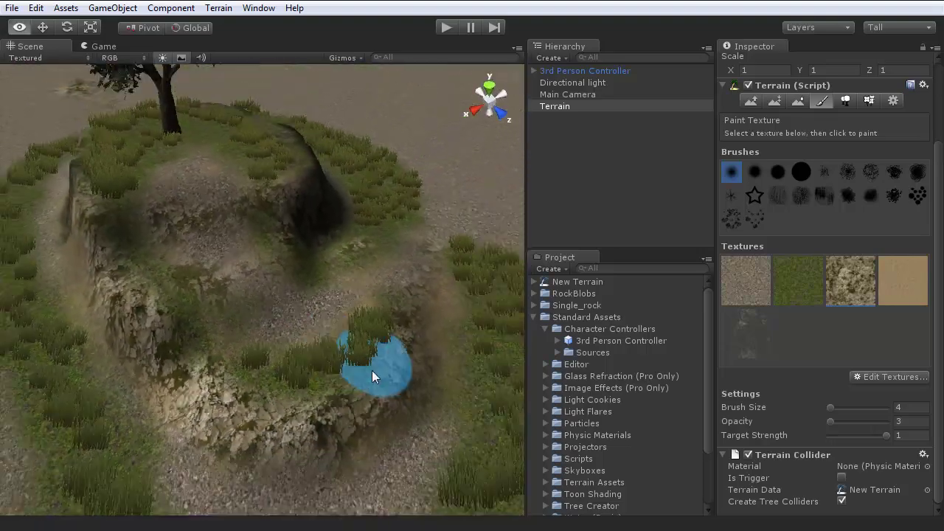
Step: Run the scene in play mode and walk the third-person character up the ramp's gravel path onto the plateau
{"action": "mouse_move", "coordinate": [371, 371]}
{"action": "right_mouse_down"}
{"action": "mouse_move", "coordinate": [340, 377]}
{"action": "mouse_move", "coordinate": [329, 397]}
{"action": "mouse_move", "coordinate": [469, 400]}
{"action": "mouse_move", "coordinate": [312, 444]}
{"action": "mouse_move", "coordinate": [108, 403]}
{"action": "mouse_move", "coordinate": [74, 384]}
{"action": "mouse_move", "coordinate": [113, 177]}
{"action": "mouse_move", "coordinate": [145, 88]}
{"action": "mouse_move", "coordinate": [274, 290]}
{"action": "mouse_move", "coordinate": [289, 192]}
{"action": "mouse_move", "coordinate": [335, 155]}
{"action": "mouse_move", "coordinate": [3, 266]}
{"action": "right_mouse_up"}
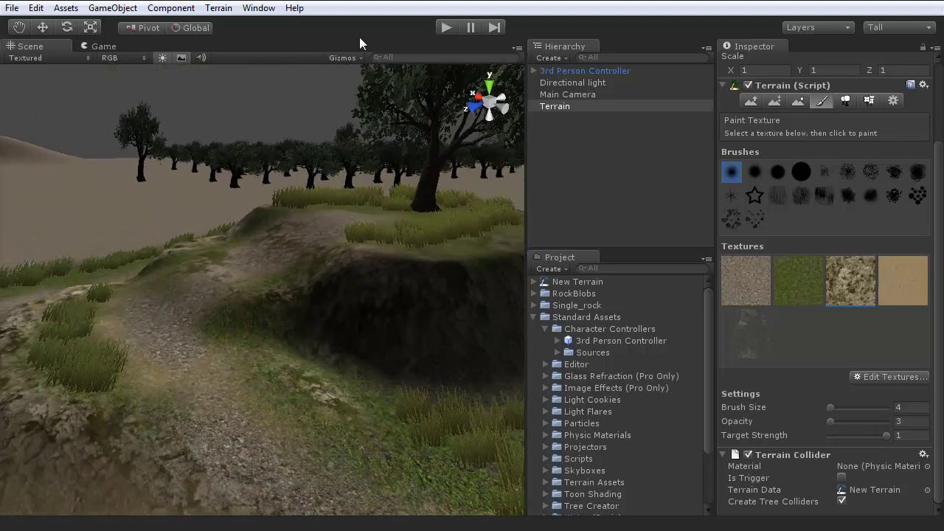
{"action": "left_click", "coordinate": [446, 27]}
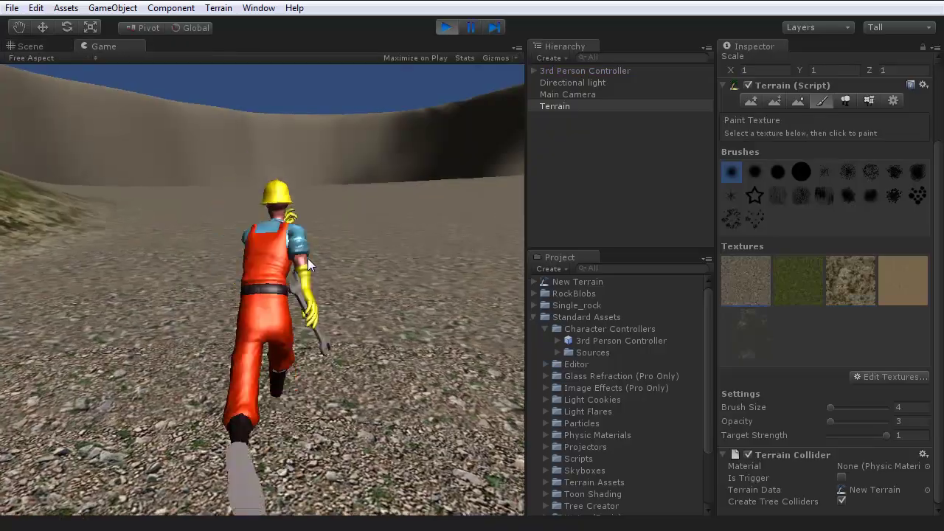
{"action": "key", "text": "a"}
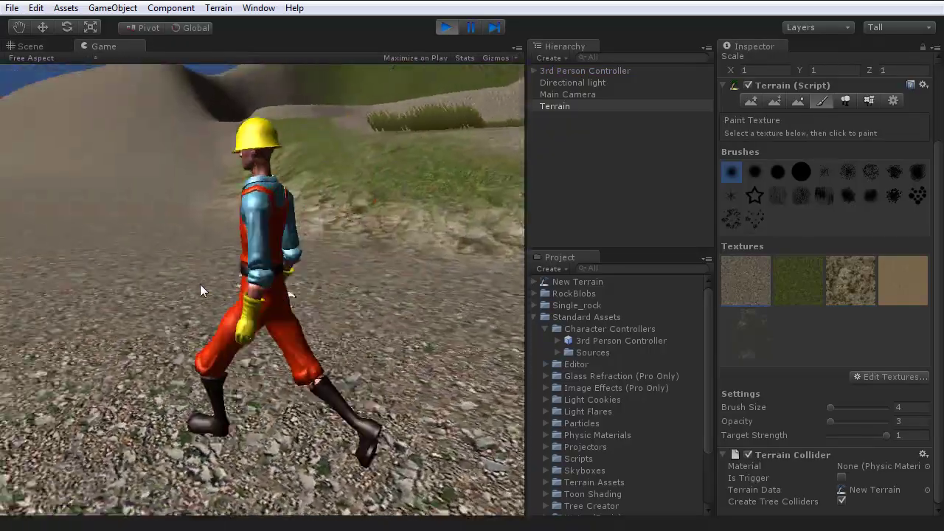
{"action": "key", "text": "w"}
{"action": "key", "text": "w"}
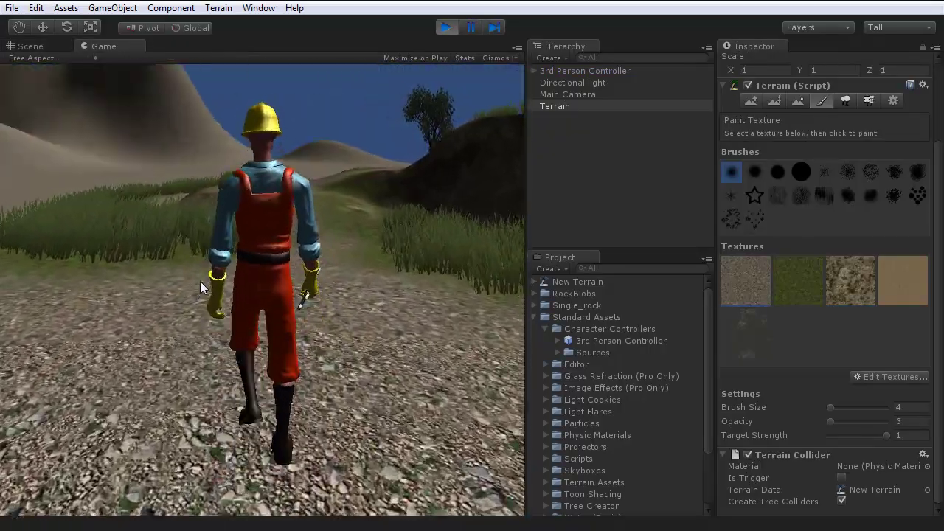
{"action": "key", "text": "w"}
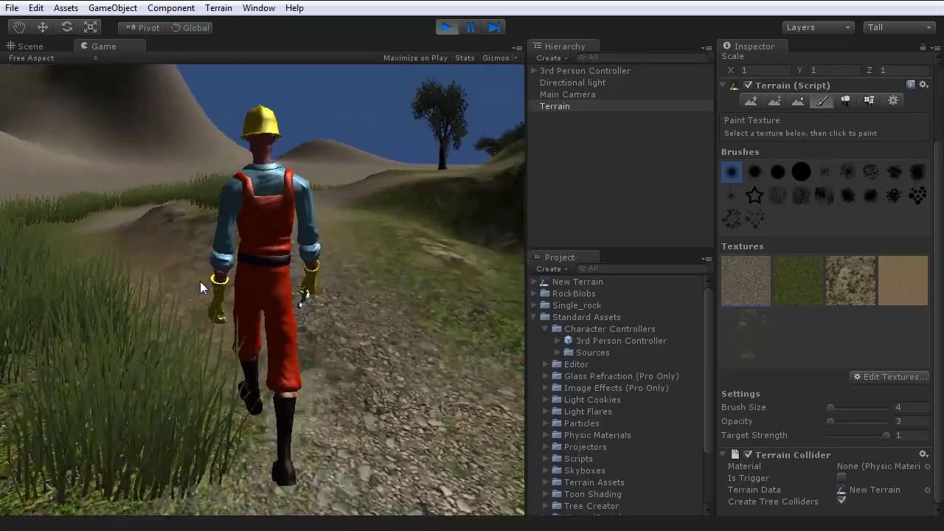
{"action": "key", "text": "w"}
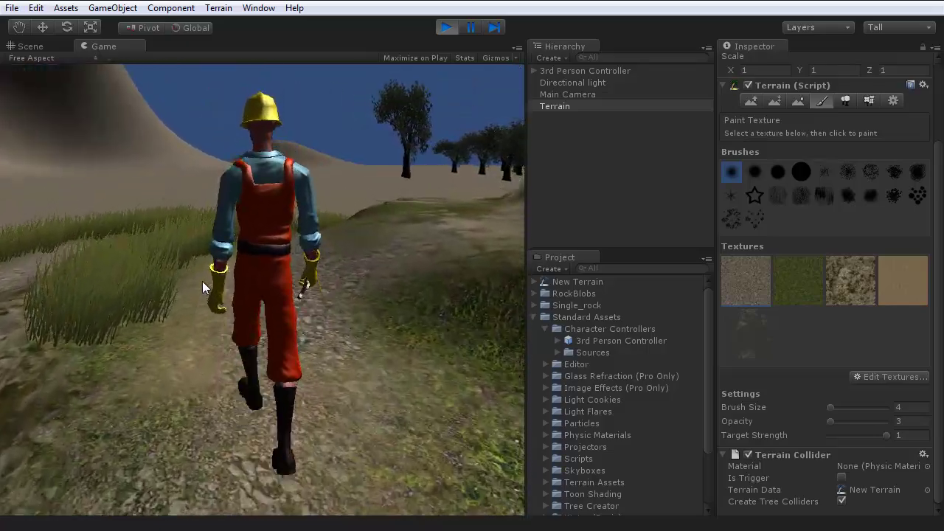
{"action": "key", "text": "w"}
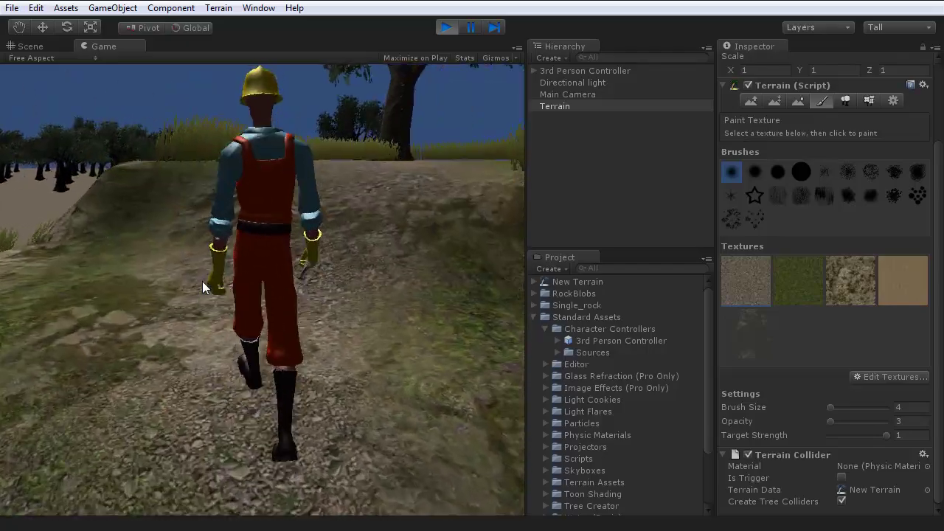
{"action": "key", "text": "w"}
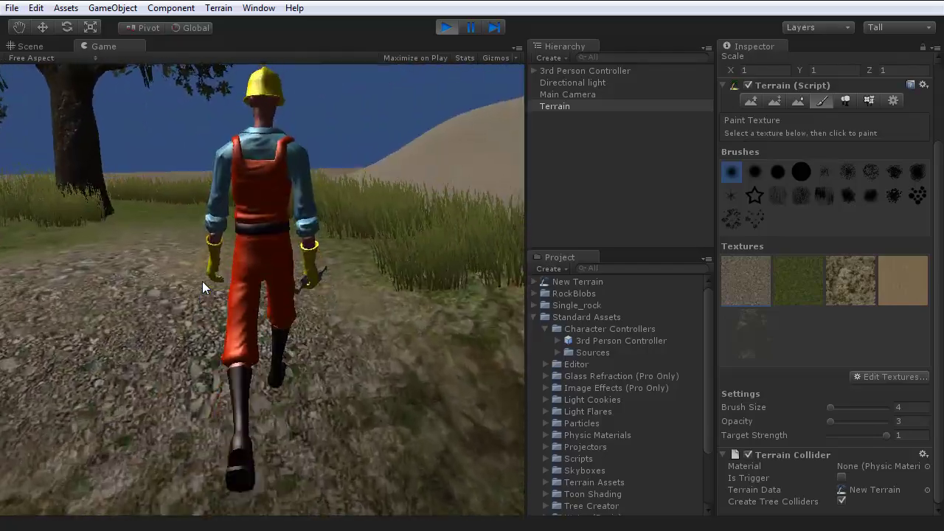
{"action": "key", "text": "w"}
{"action": "key", "text": "a"}
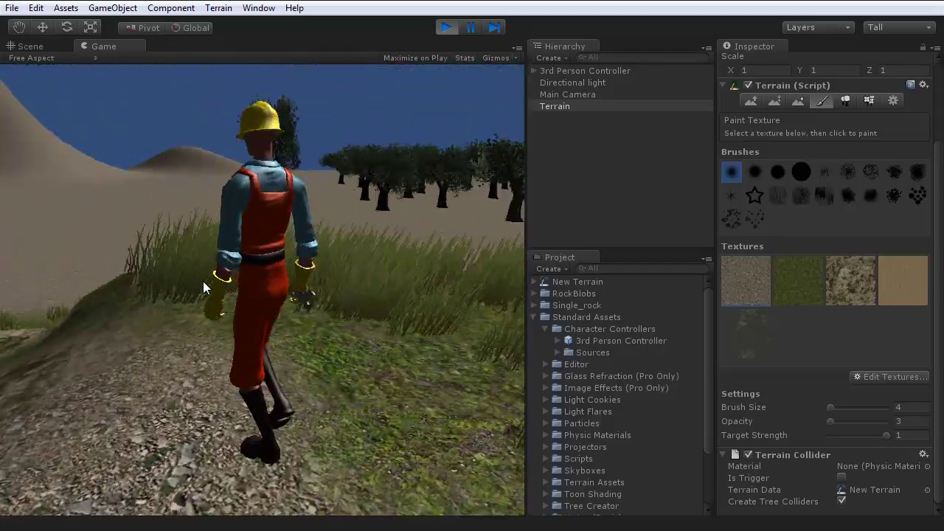
Step: Walk the character back down the ramp and through the grass onto the open gravel ground
{"action": "key", "text": "w"}
{"action": "key", "text": "d"}
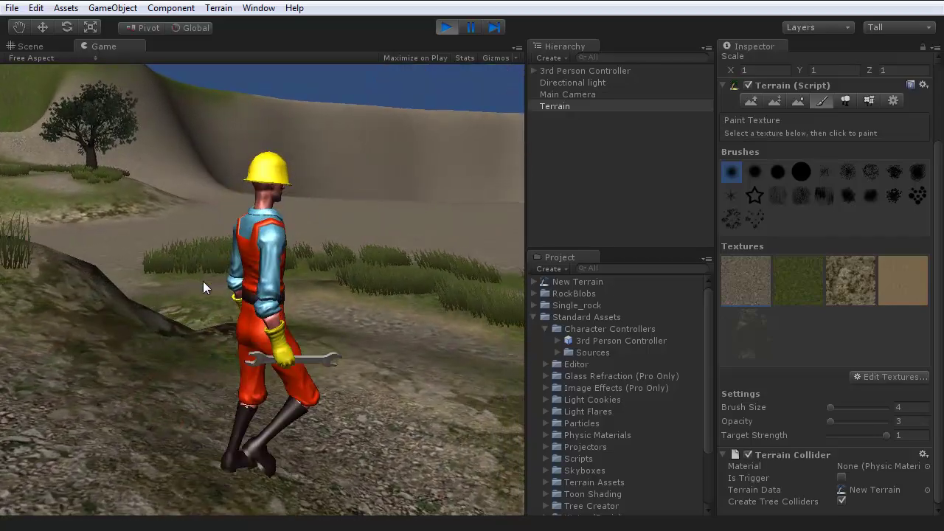
{"action": "key", "text": "w"}
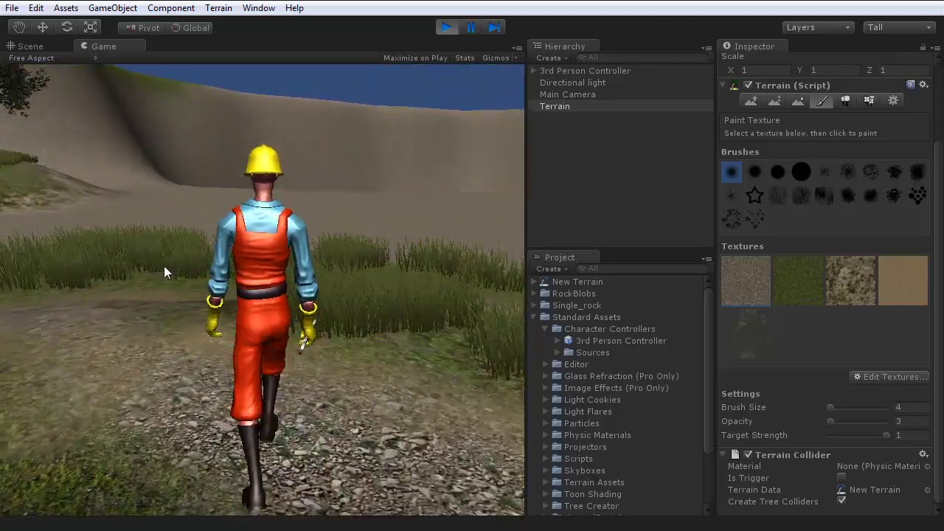
{"action": "key", "text": "d"}
{"action": "key", "text": "w"}
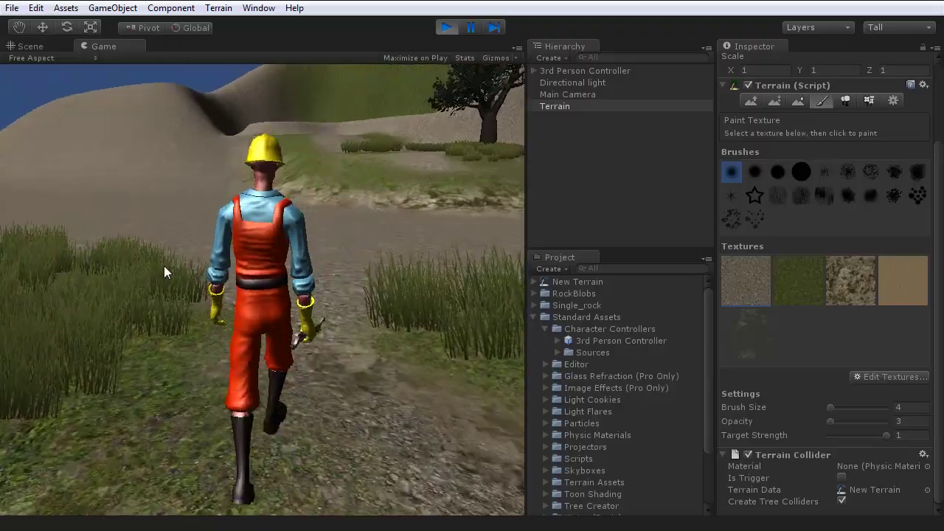
{"action": "key", "text": "w"}
{"action": "key", "text": "a"}
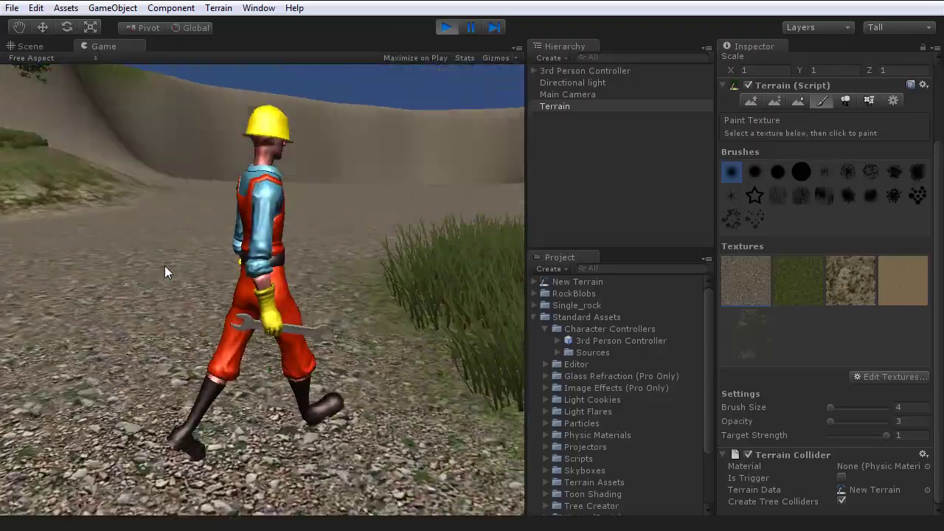
Step: Turn the character around and walk it from the gravel ground up the whole ramp to the grass beside the tree
{"action": "key", "text": "w"}
{"action": "key", "text": "a"}
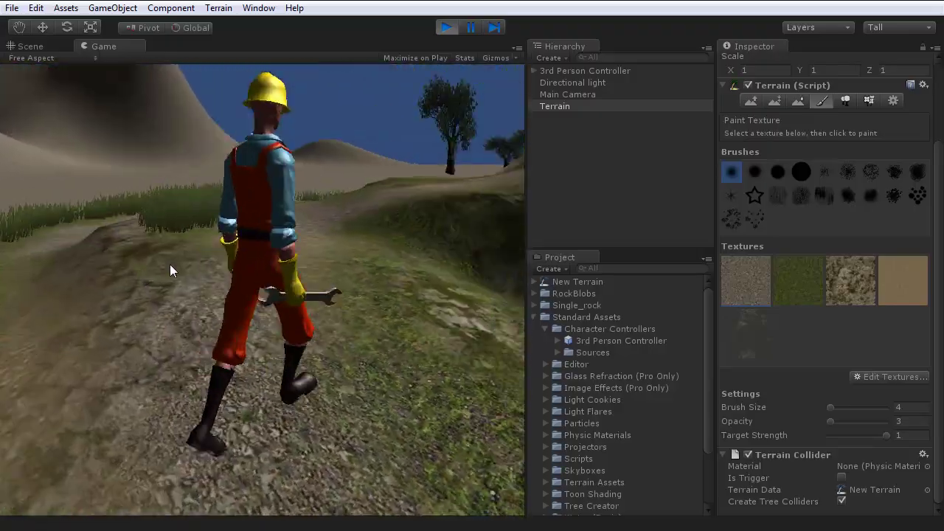
{"action": "key", "text": "w"}
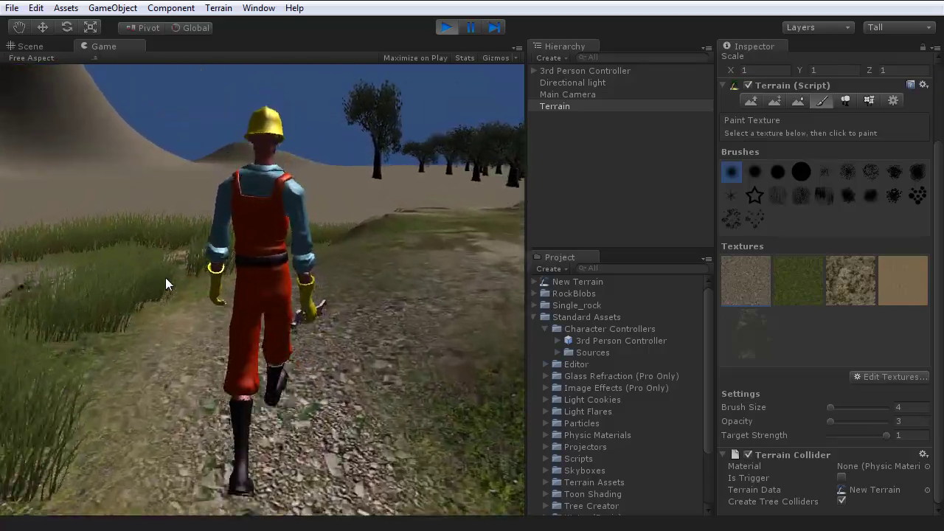
{"action": "key", "text": "a"}
{"action": "key", "text": "w"}
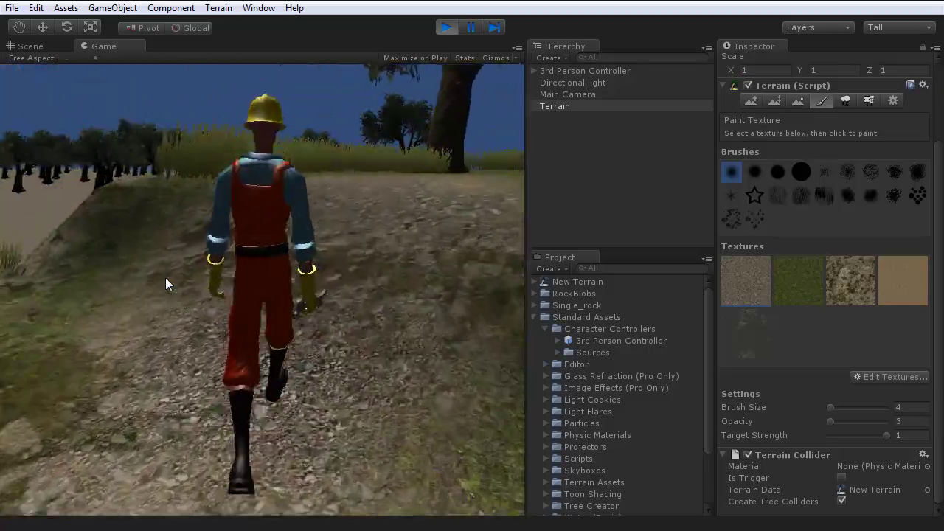
{"action": "key", "text": "w"}
{"action": "key", "text": "d"}
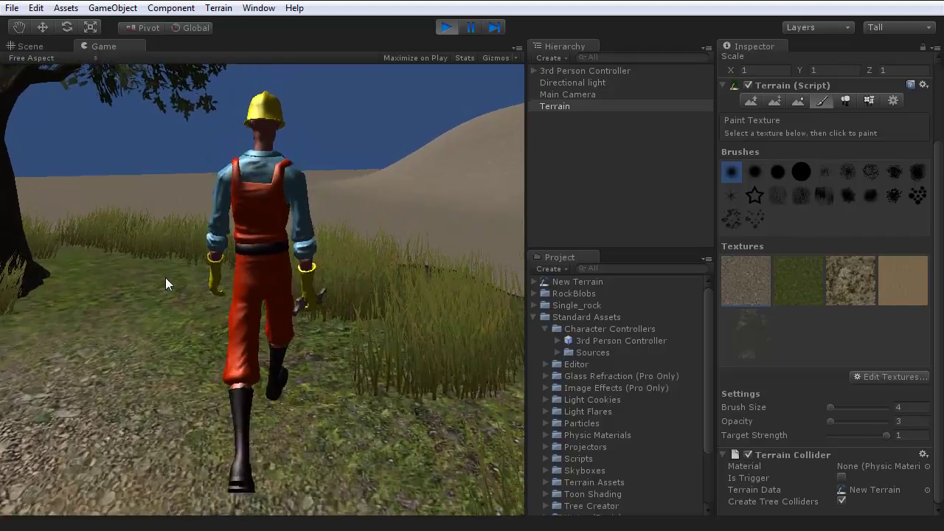
Step: Walk the character from the plateau's top down the gravel path to the ramp's bend
{"action": "key", "text": "w"}
{"action": "key", "text": "a"}
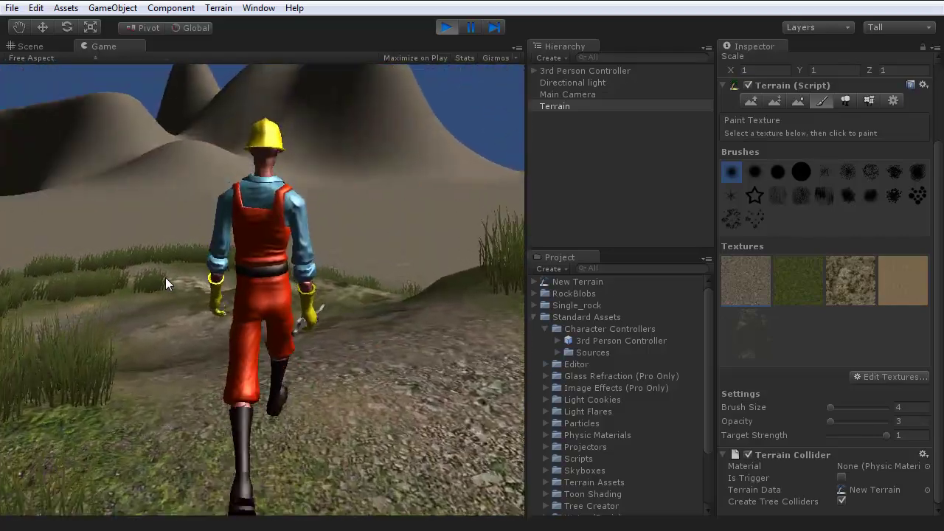
{"action": "key", "text": "w"}
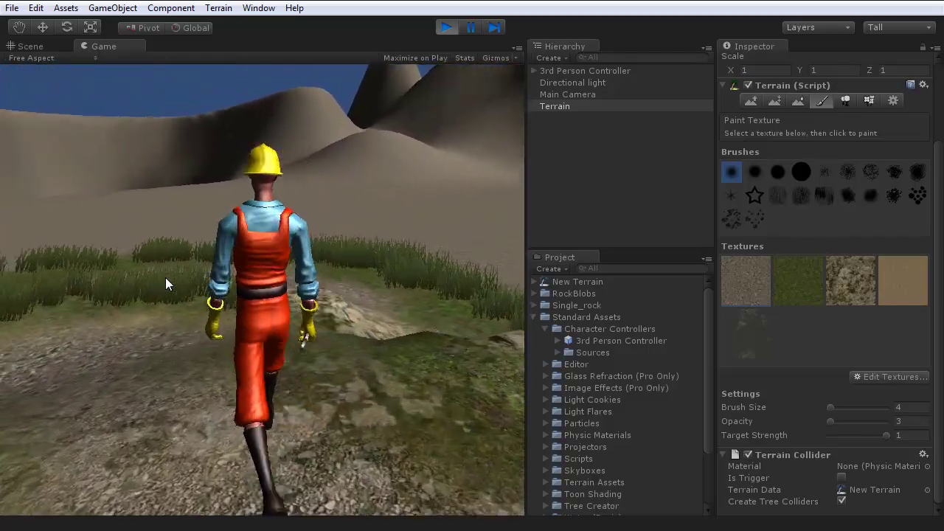
{"action": "key", "text": "w"}
{"action": "key", "text": "a"}
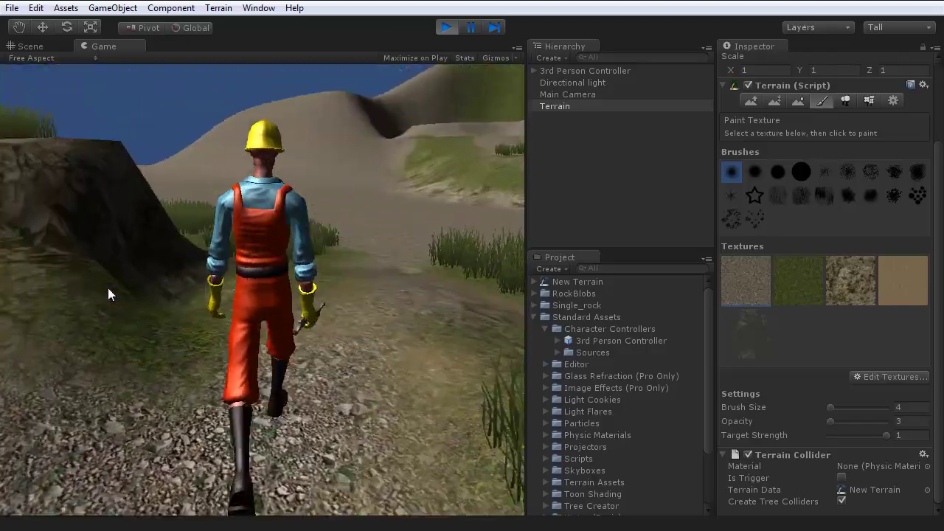
Step: Turn the character at the bend and walk it up past the rocky edge onto the grassy top
{"action": "key", "text": "d"}
{"action": "key", "text": "w"}
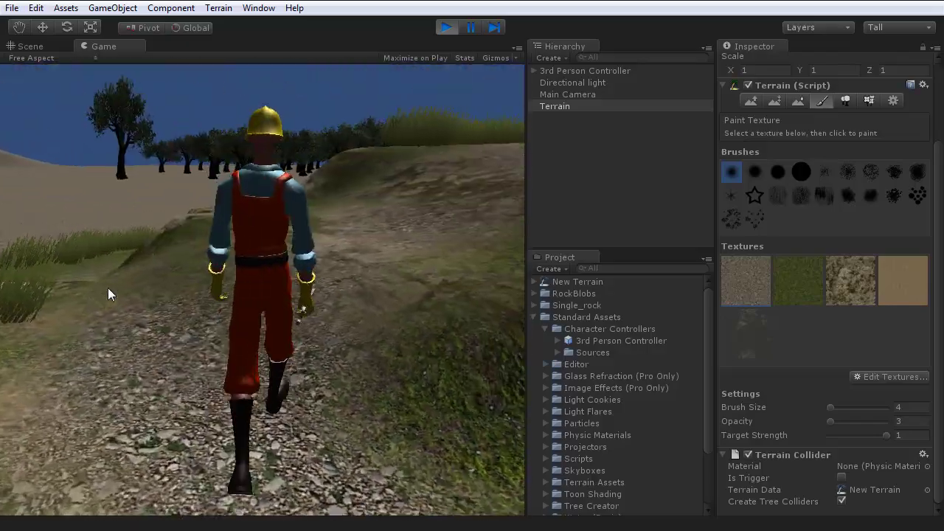
{"action": "key", "text": "w"}
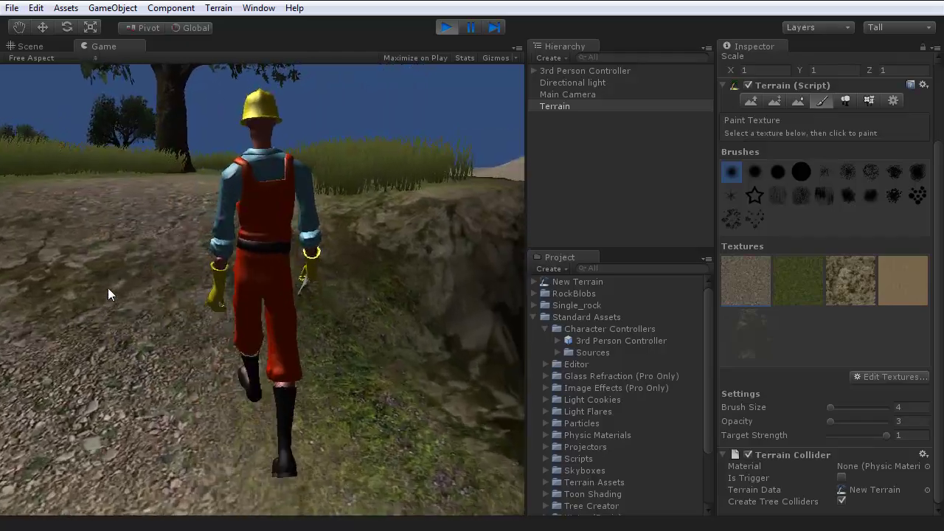
{"action": "key", "text": "w"}
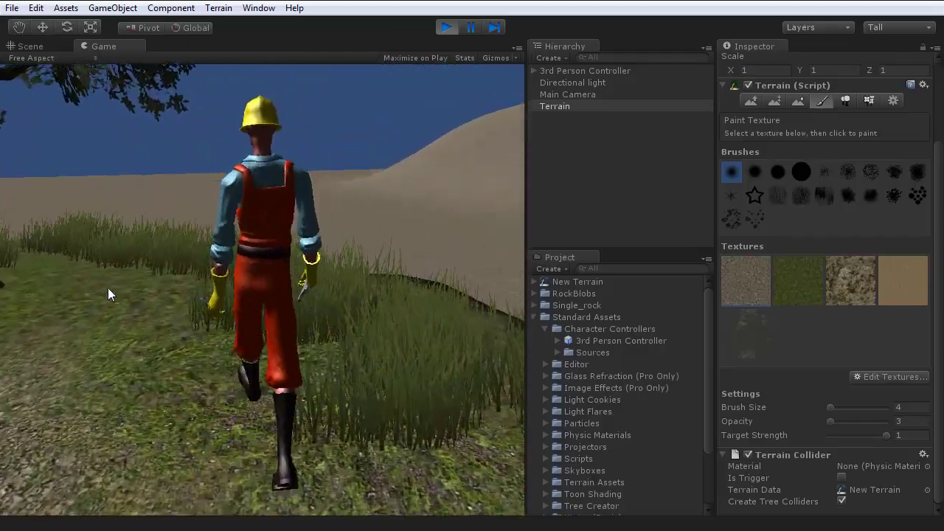
Step: Walk the character down to the ramp's bend again and turn it around below the rocky plateau wall
{"action": "key", "text": "d"}
{"action": "key", "text": "w"}
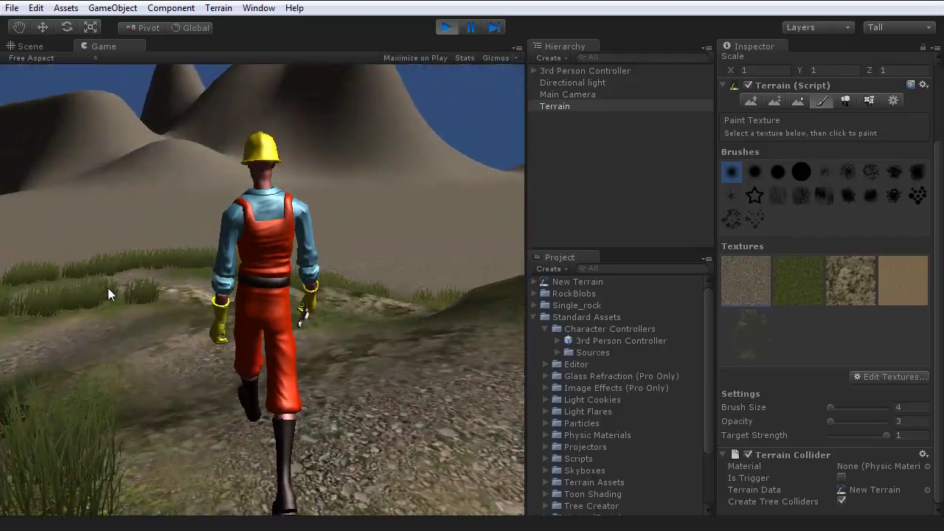
{"action": "key", "text": "w"}
{"action": "key", "text": "a"}
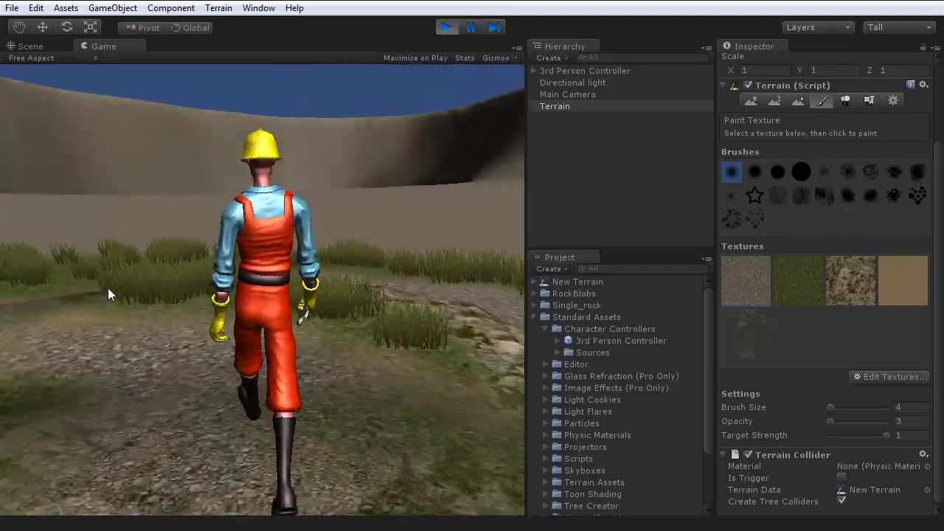
{"action": "key", "text": "w"}
{"action": "key", "text": "d"}
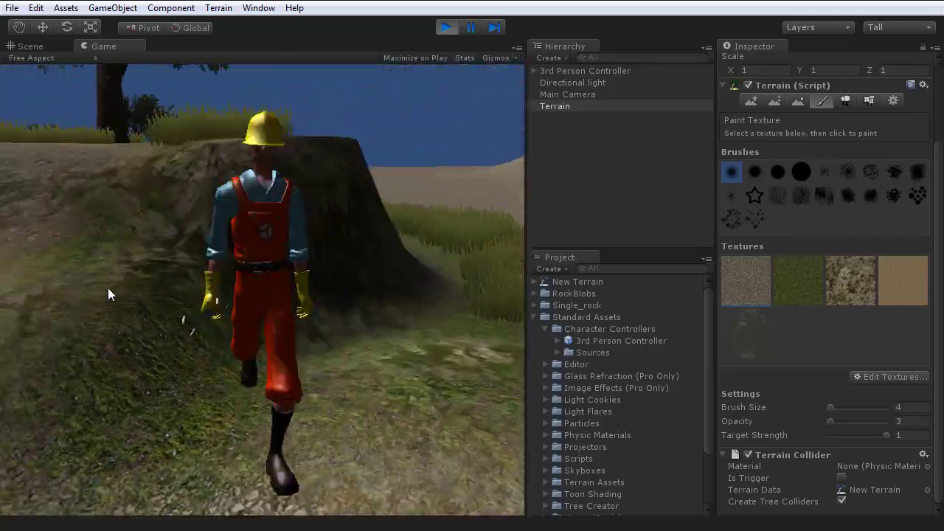
Step: Walk the character up to the ramp's upper end and back to the bend, then turn it to face the camera
{"action": "key", "text": "w"}
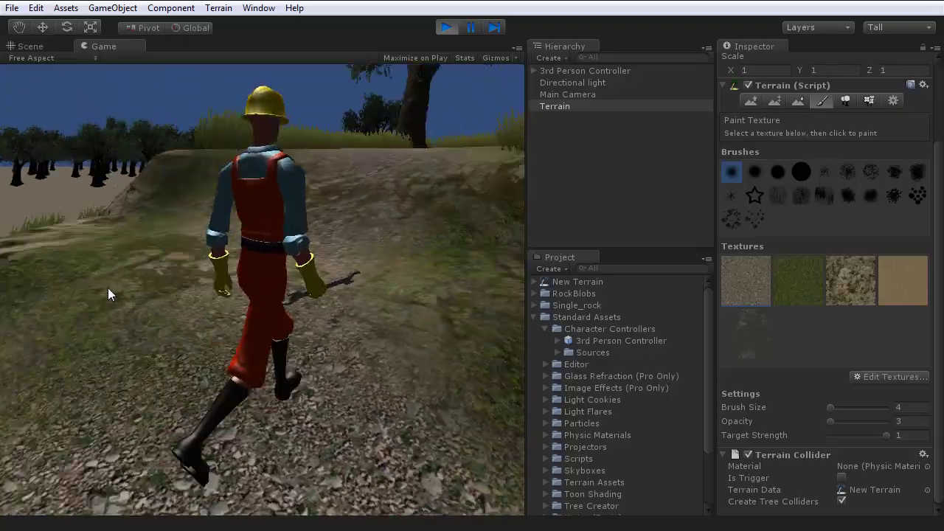
{"action": "key", "text": "w"}
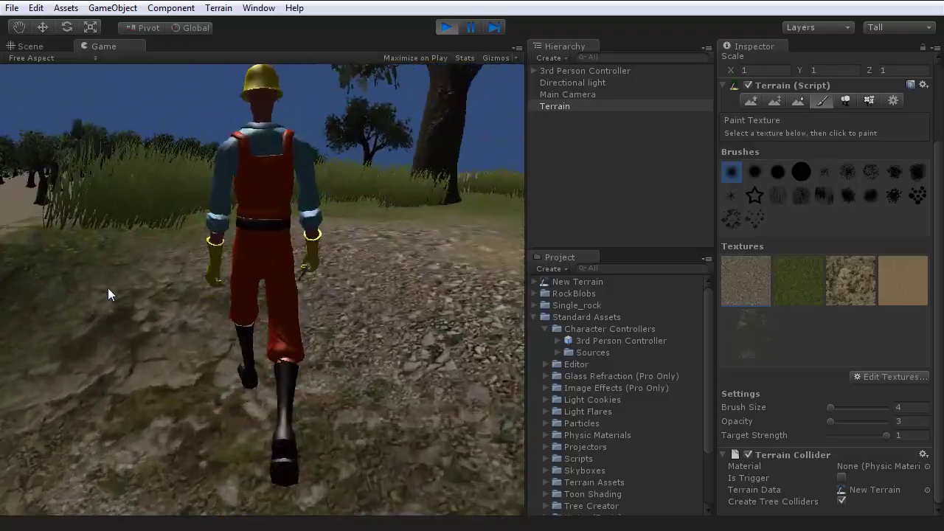
{"action": "key", "text": "d"}
{"action": "key", "text": "w"}
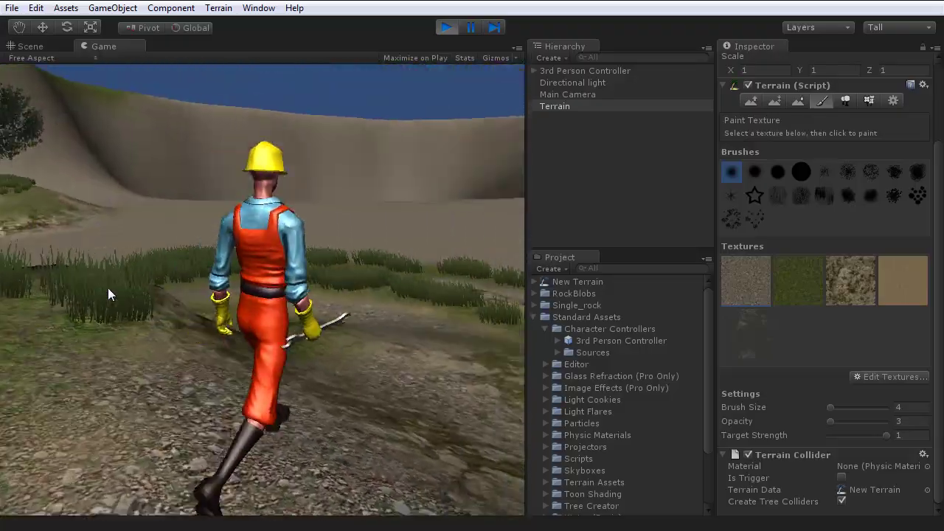
{"action": "key", "text": "w"}
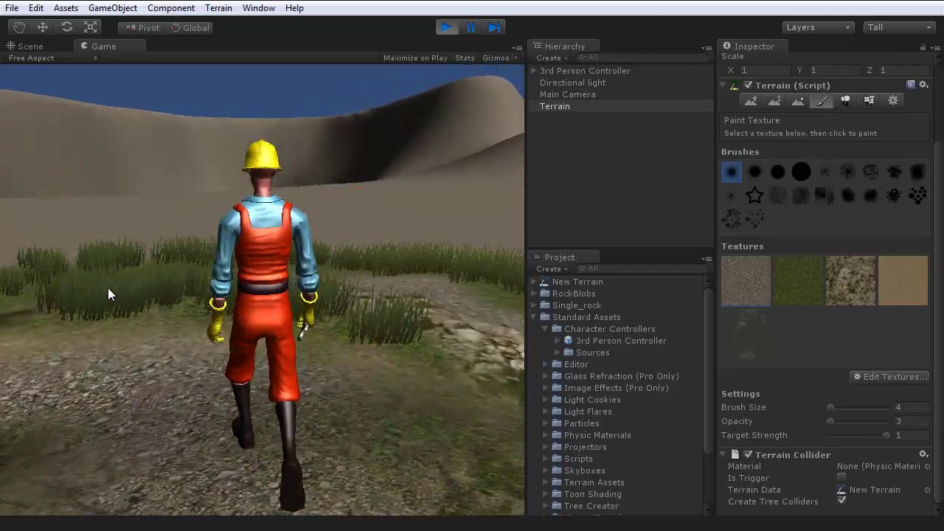
{"action": "key", "text": "a"}
{"action": "key", "text": "d"}
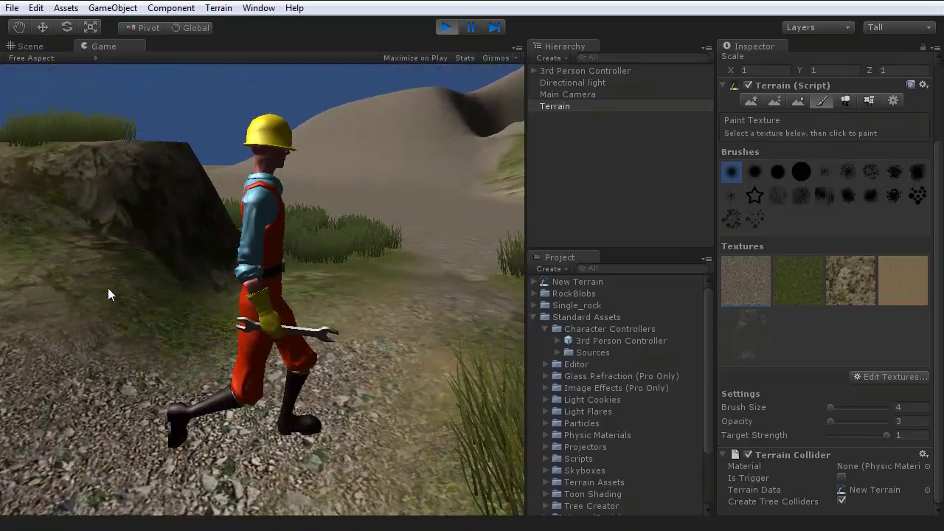
{"action": "key", "text": "w"}
{"action": "key", "text": "s"}
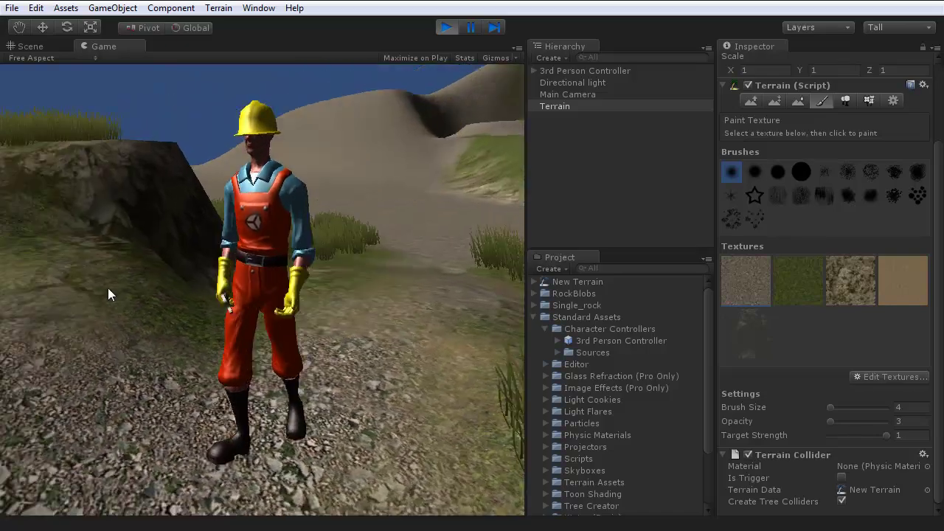